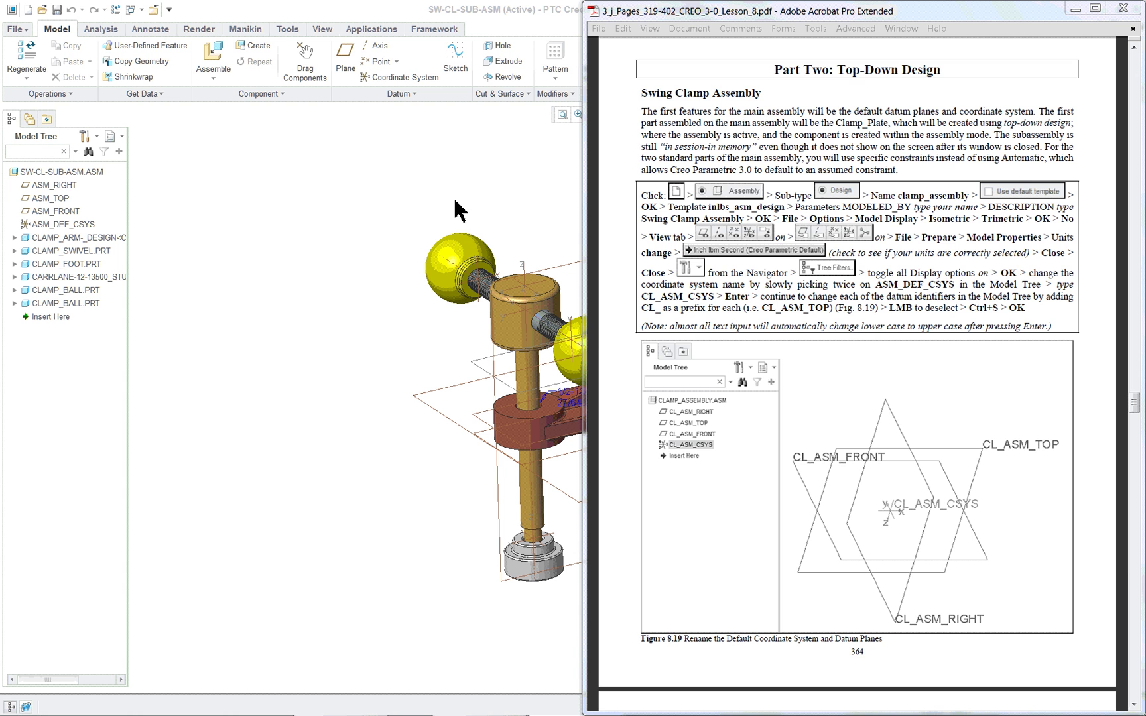
Bring Creo in front of the tutorial PDF and widen the Model Tree panel.
{"action": "left_click", "coordinate": [335, 171]}
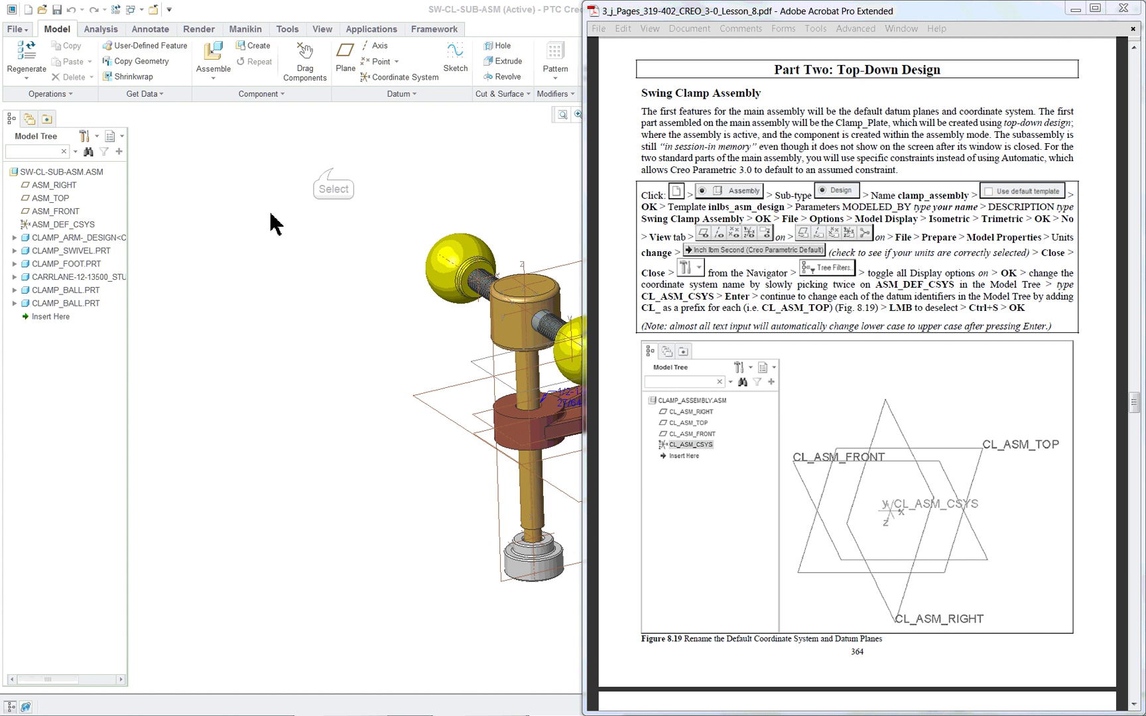
{"action": "left_click", "coordinate": [133, 216]}
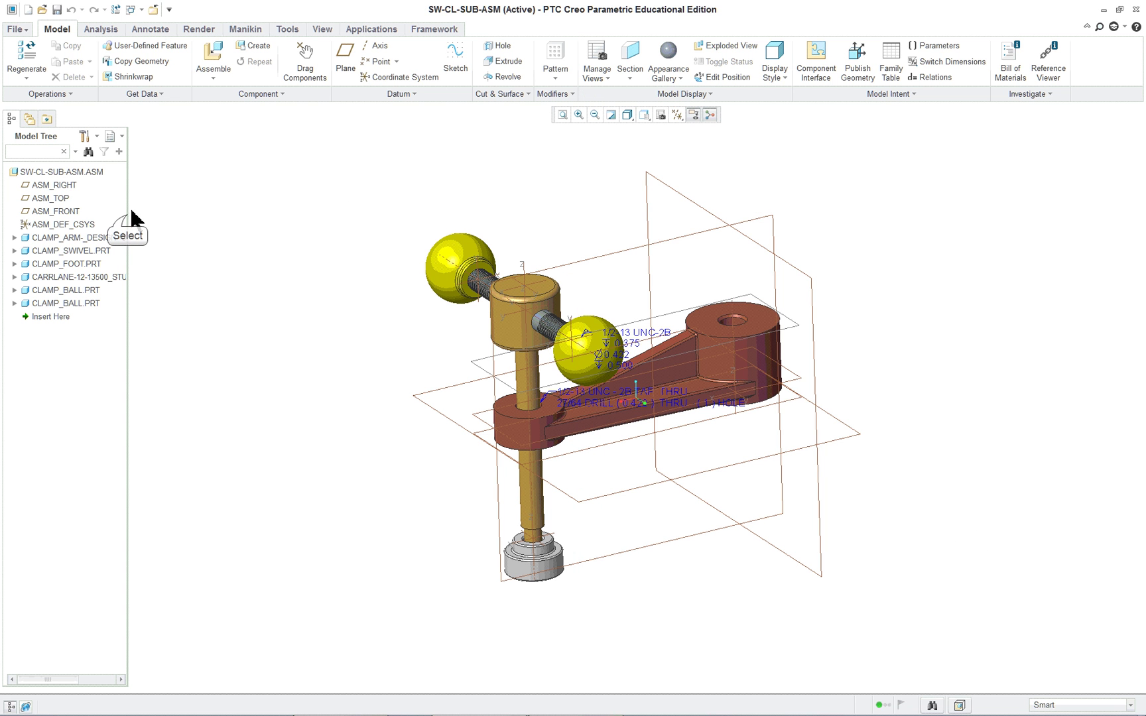
{"action": "left_click_drag", "start_coordinate": [132, 216], "coordinate": [179, 216]}
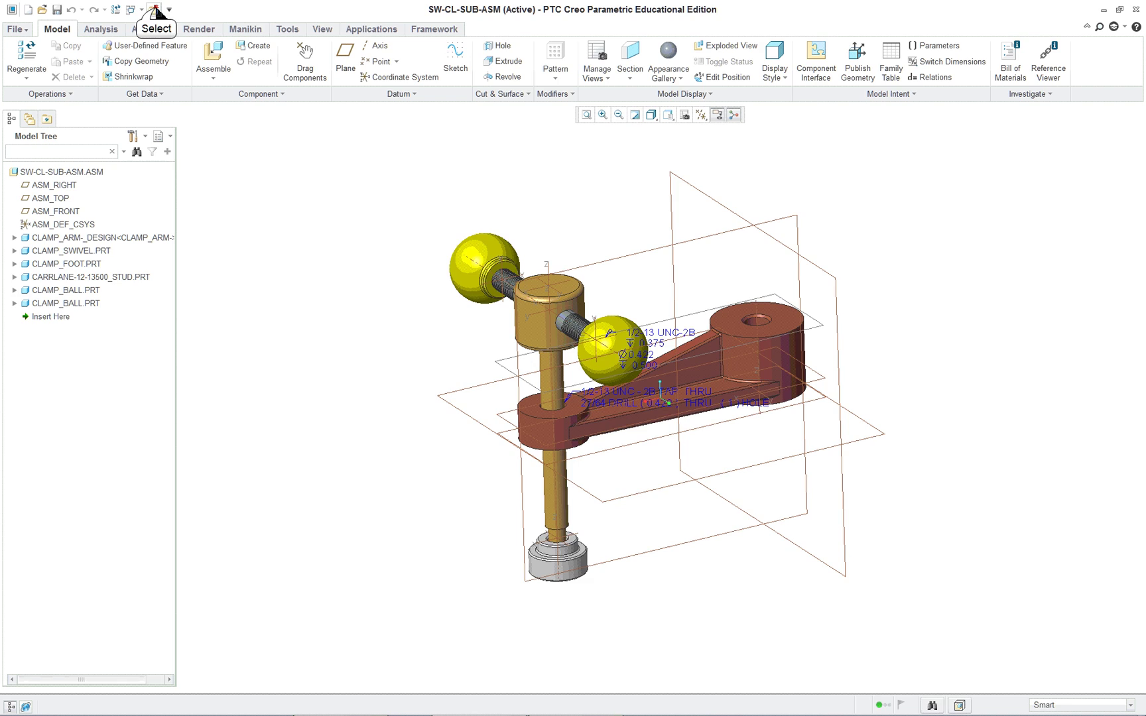
Close the clamp sub-assembly and create assembly cla_as from inlbs_asm_design, described 'sw cl asm'.
{"action": "left_click", "coordinate": [155, 9]}
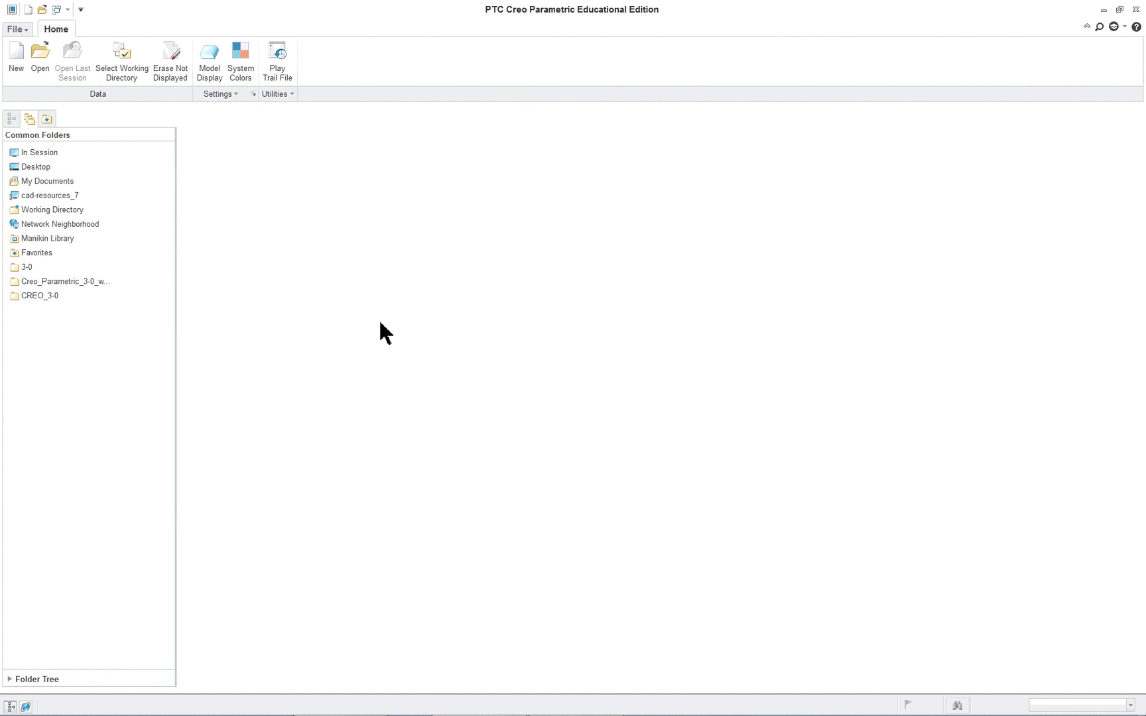
{"action": "left_click", "coordinate": [16, 60]}
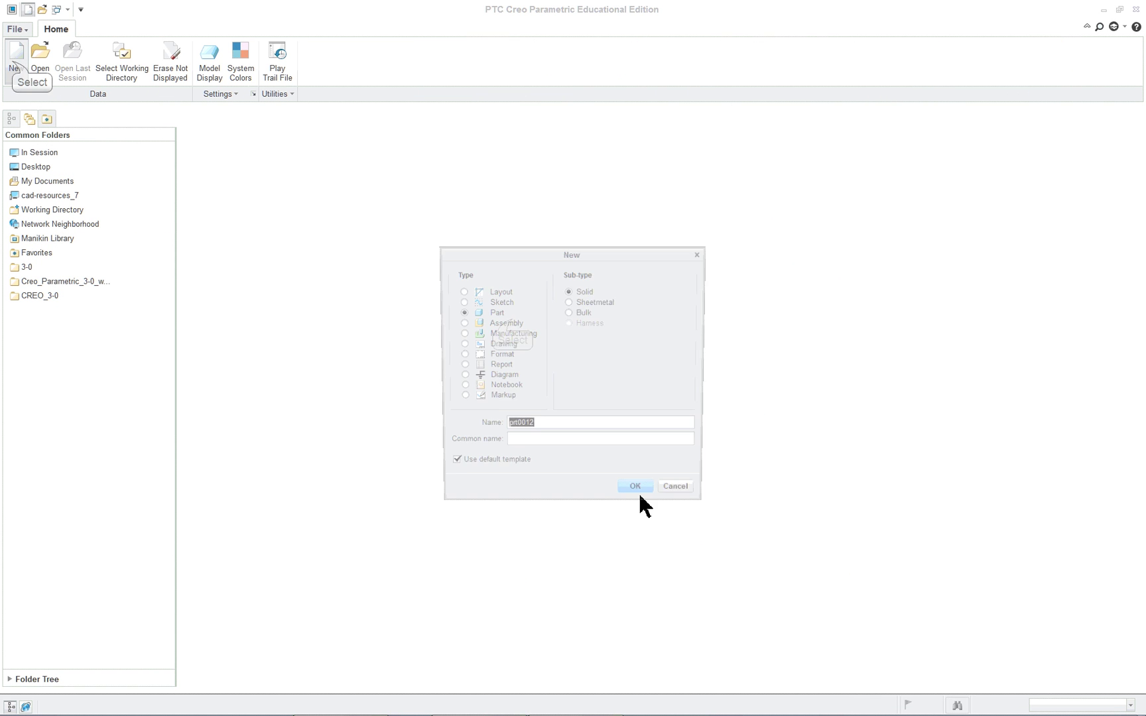
{"action": "left_click", "coordinate": [512, 323]}
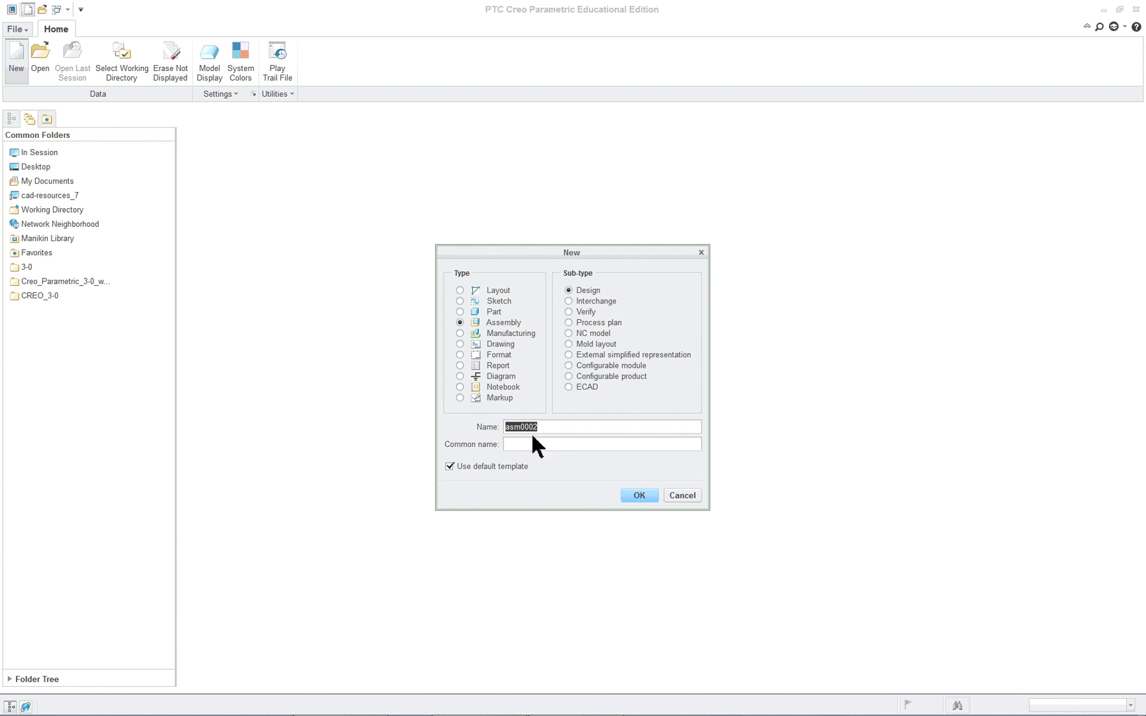
{"action": "type", "text": "cla_as"}
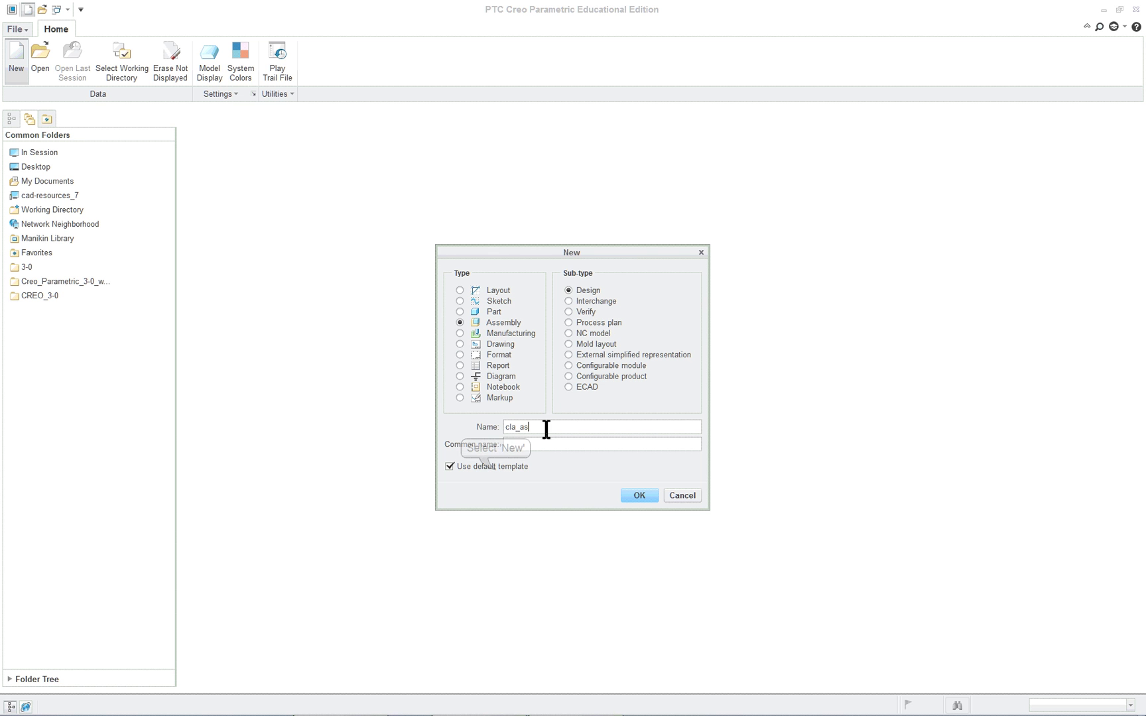
{"action": "left_click", "coordinate": [494, 466]}
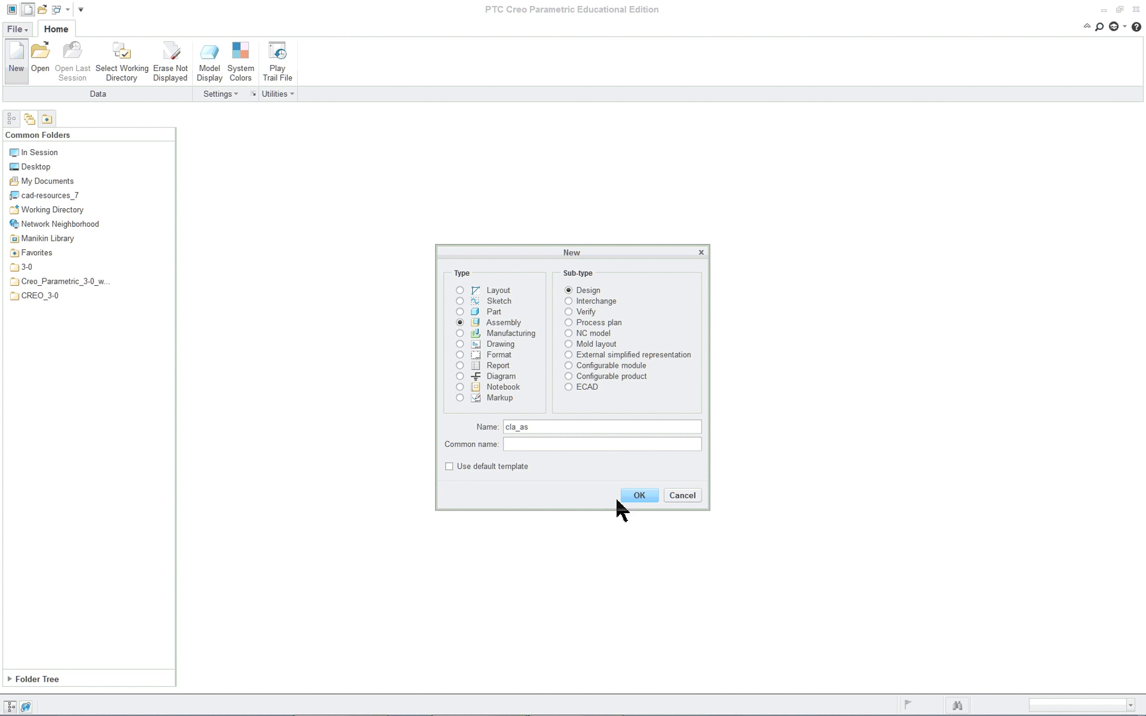
{"action": "left_click", "coordinate": [638, 497]}
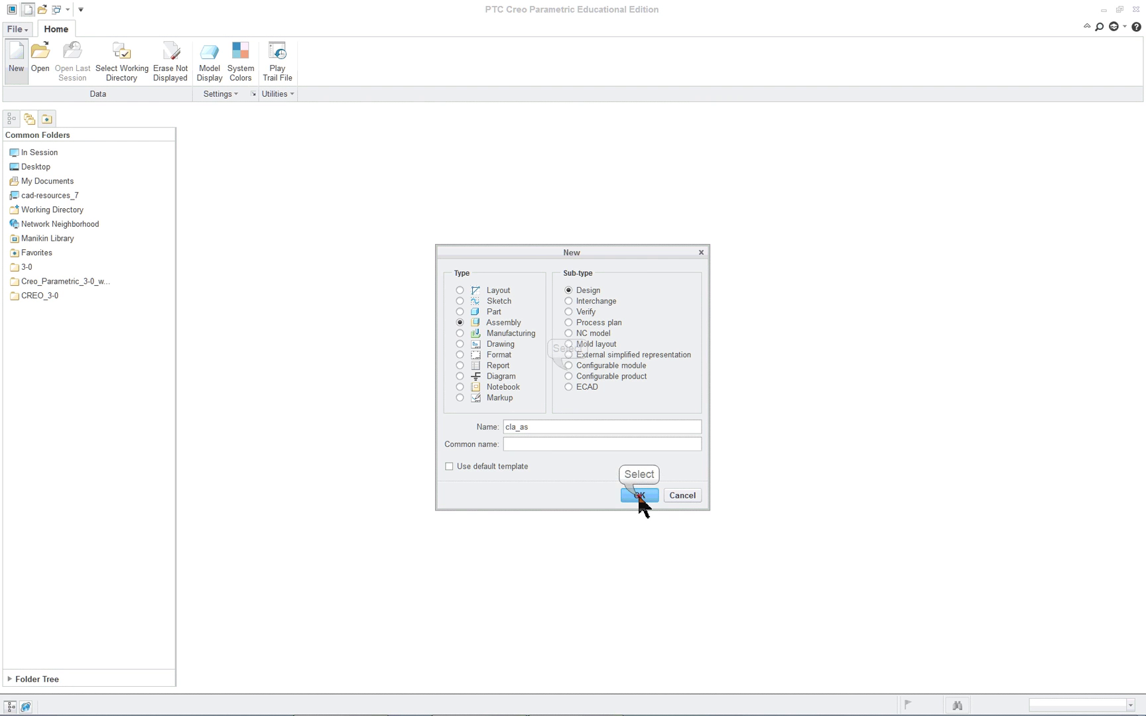
{"action": "left_click", "coordinate": [569, 371]}
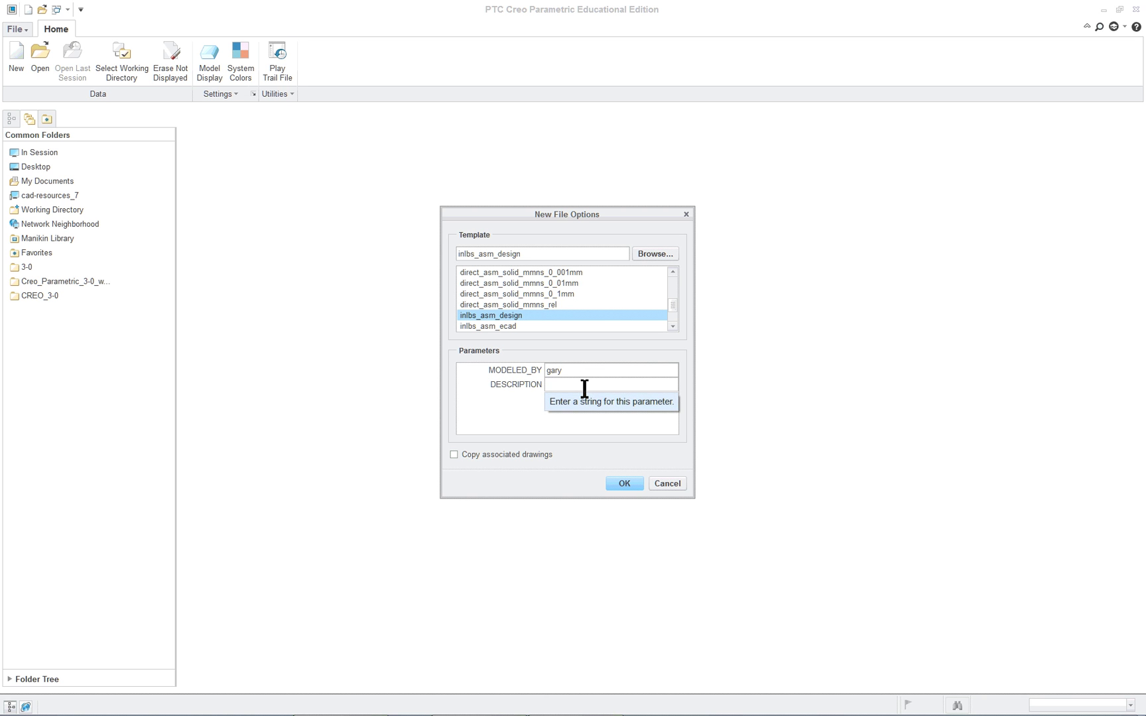
{"action": "type", "text": "sw cl asm"}
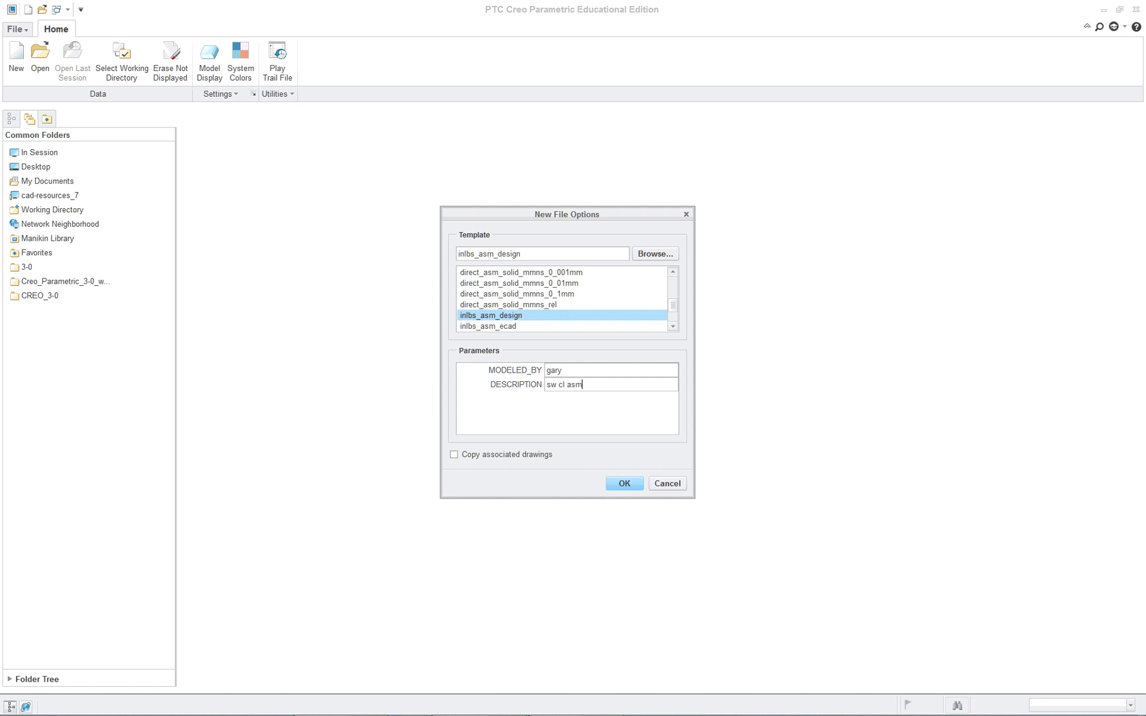
{"action": "left_click", "coordinate": [624, 483]}
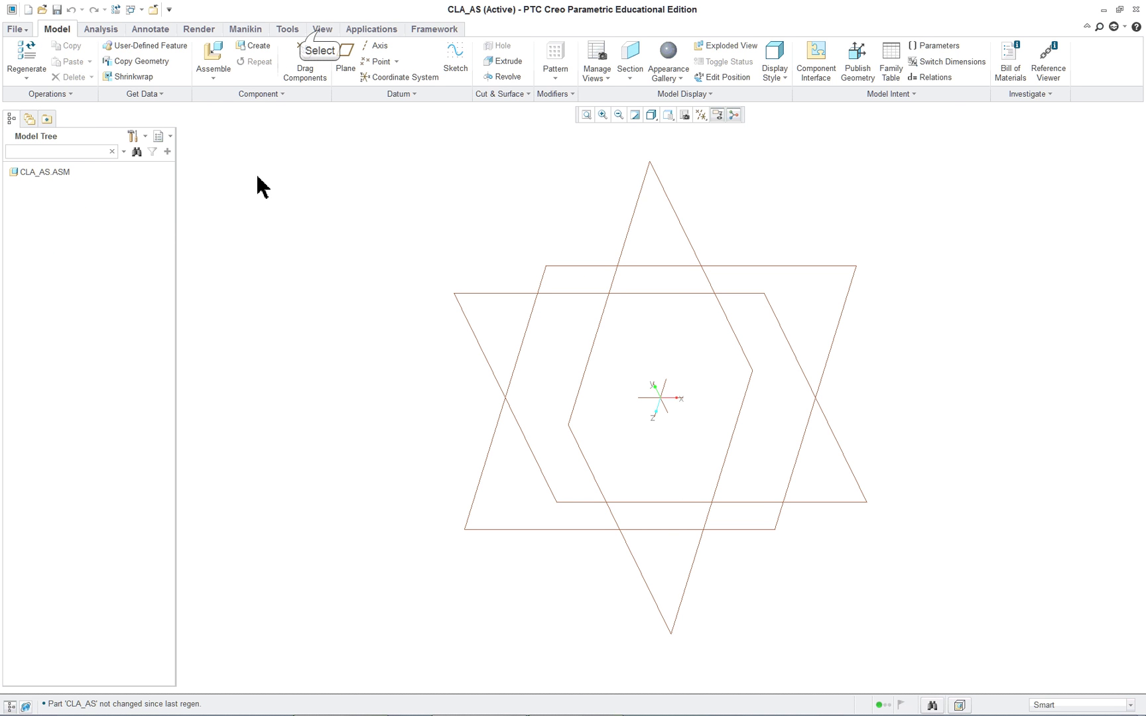
Turn on name tags for datum planes, axes and coordinate systems.
{"action": "left_click", "coordinate": [322, 29]}
{"action": "left_click", "coordinate": [562, 73]}
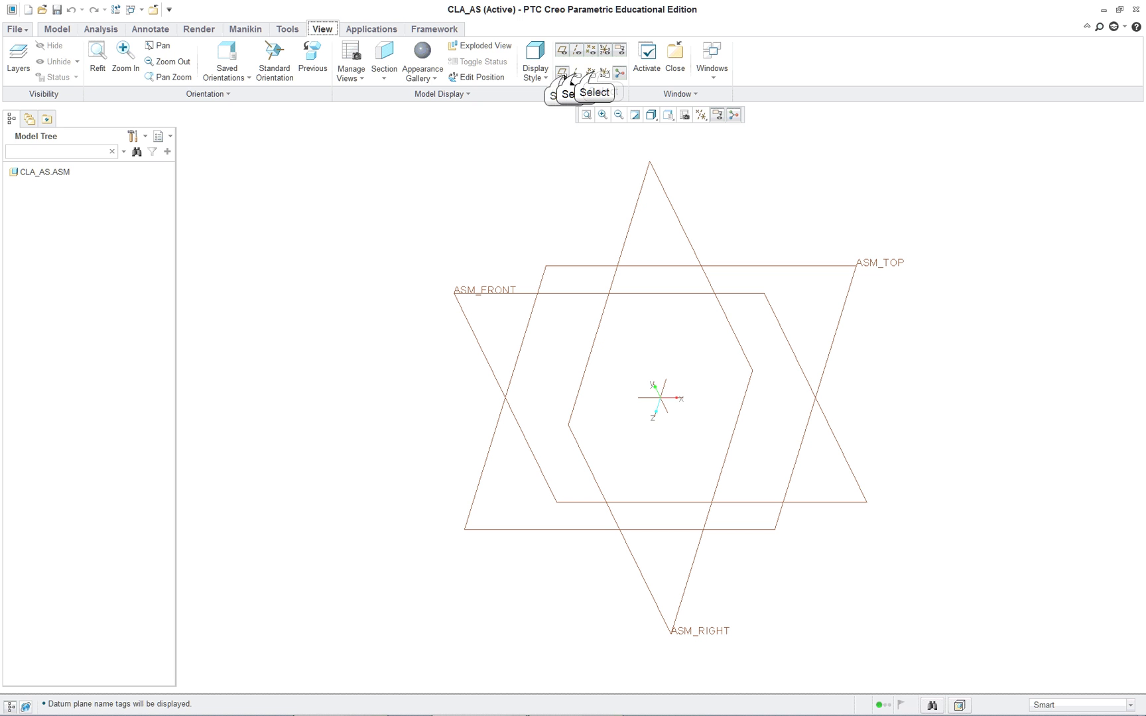
{"action": "left_click", "coordinate": [583, 73]}
{"action": "left_click", "coordinate": [604, 73]}
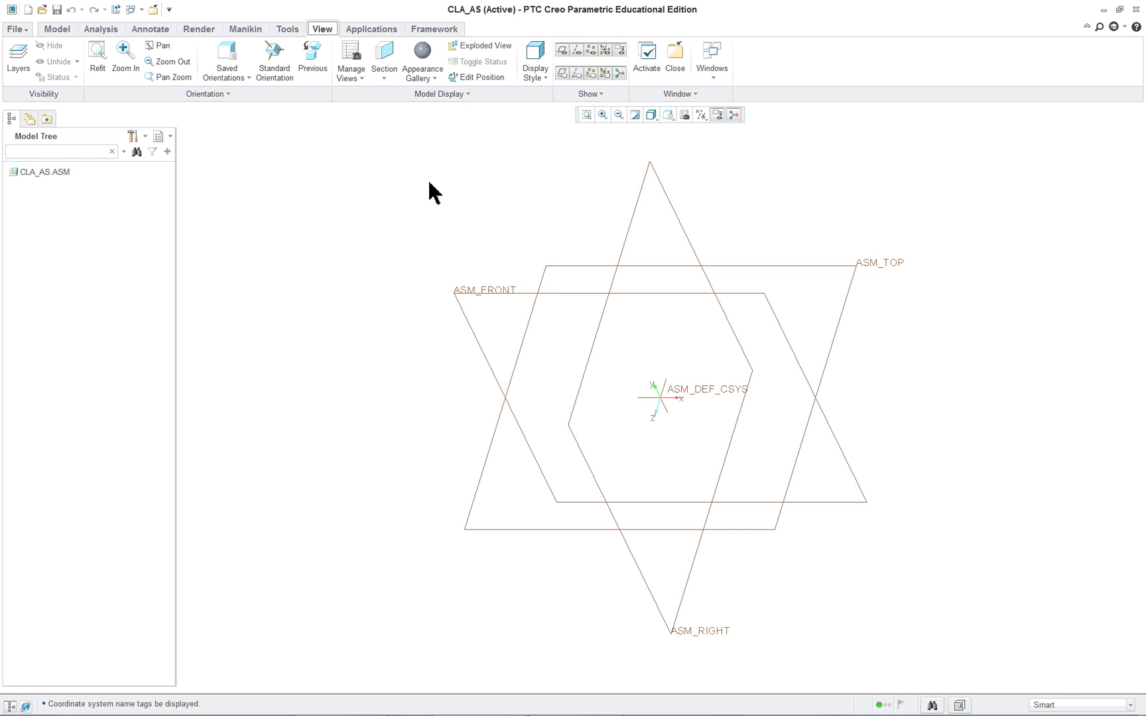
Import the Creo_textbook.pro configuration for this session only, without saving it.
{"action": "left_click", "coordinate": [12, 29]}
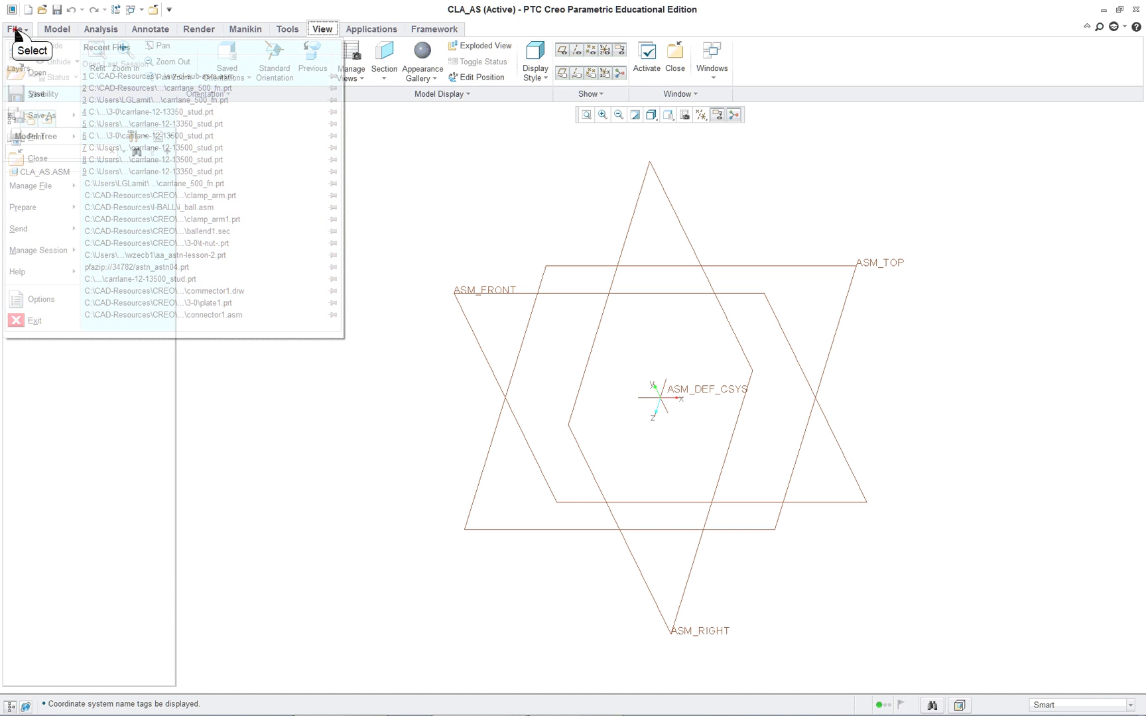
{"action": "left_click", "coordinate": [32, 299]}
{"action": "left_click", "coordinate": [335, 332]}
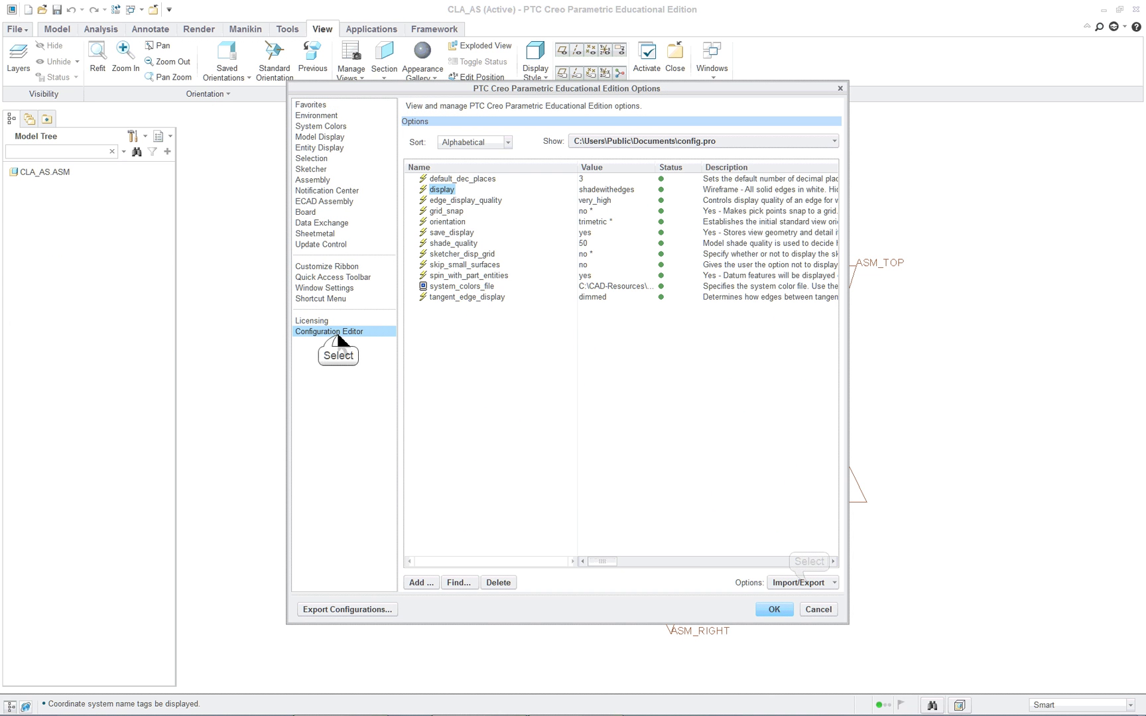
{"action": "left_click", "coordinate": [808, 586]}
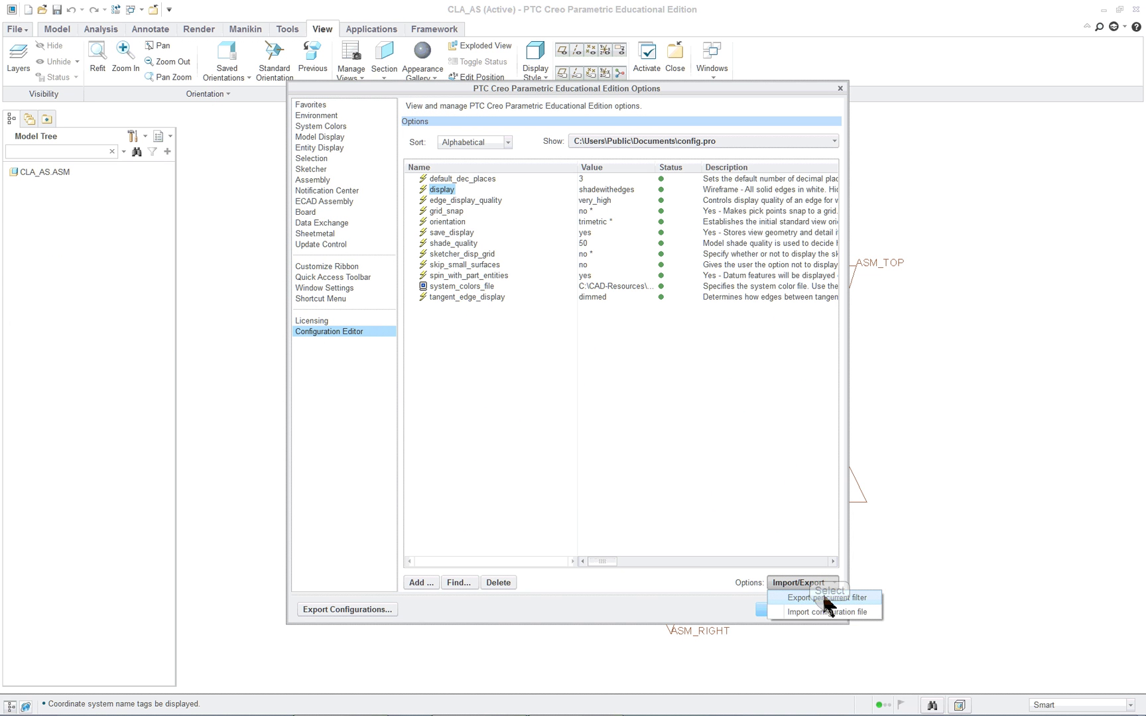
{"action": "left_click", "coordinate": [829, 614]}
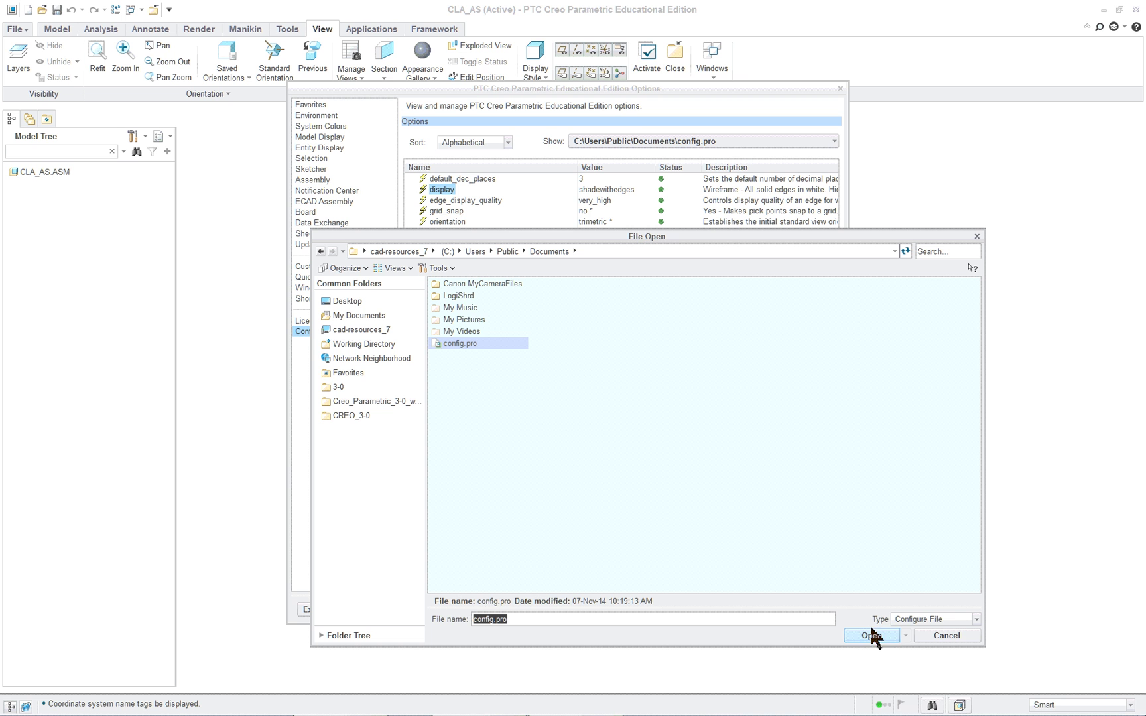
{"action": "left_click", "coordinate": [336, 387]}
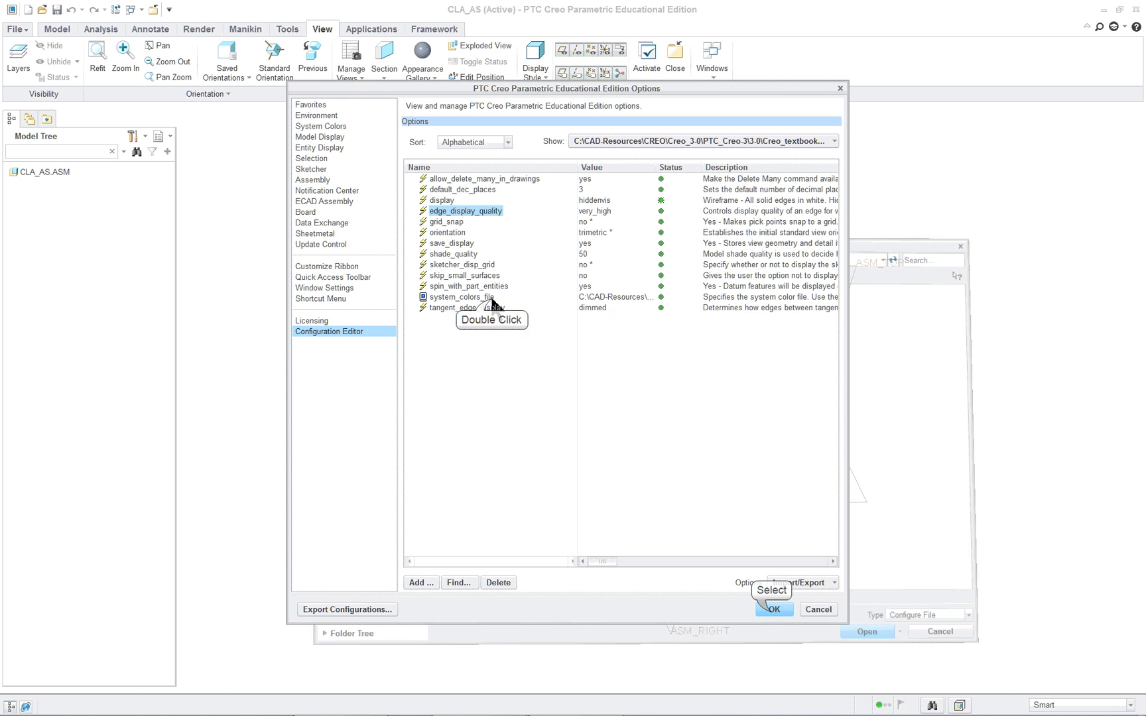
{"action": "left_click", "coordinate": [773, 610]}
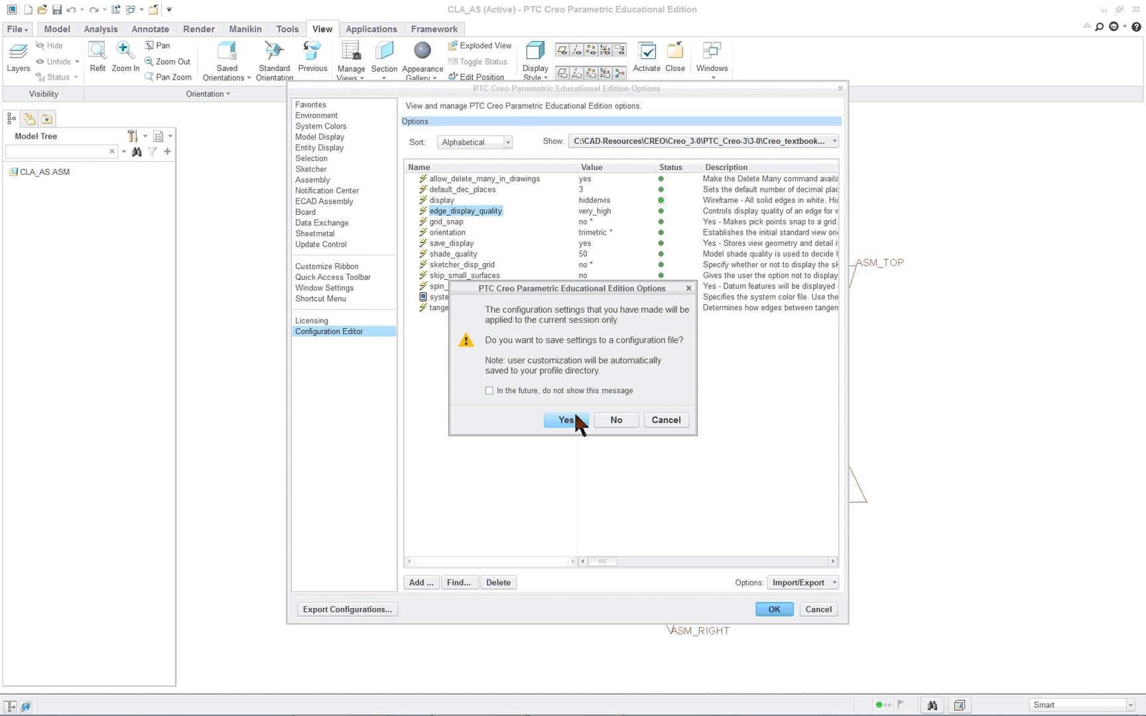
{"action": "left_click", "coordinate": [614, 421]}
{"action": "left_click", "coordinate": [13, 30]}
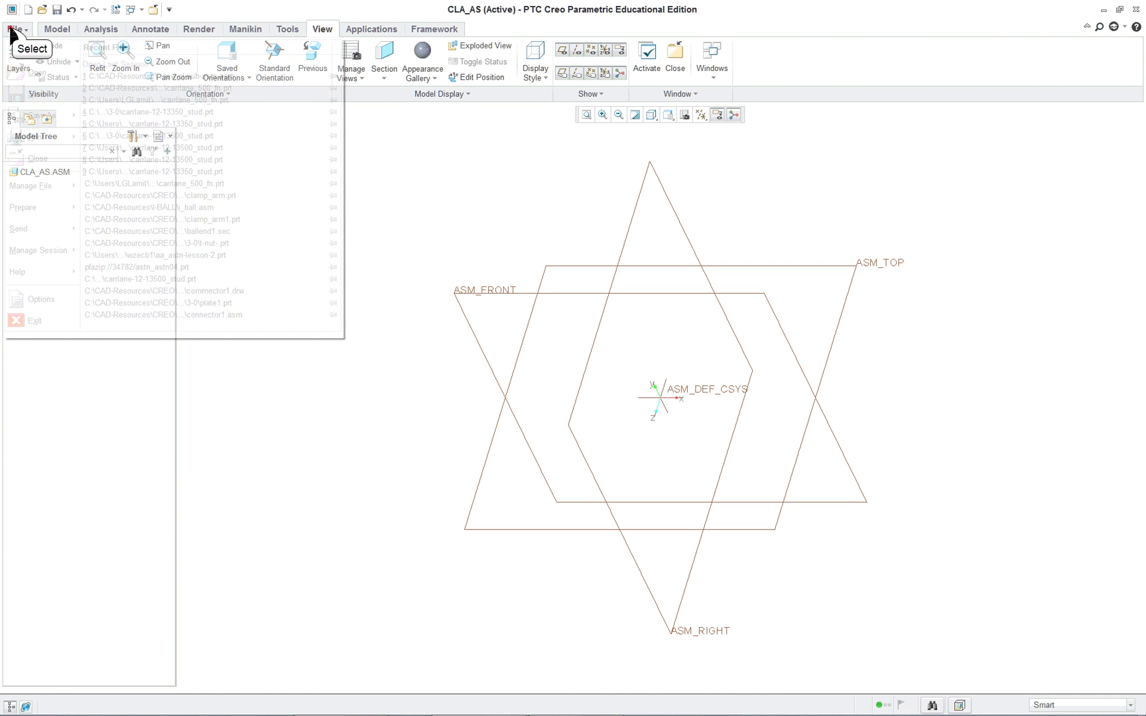
{"action": "left_click", "coordinate": [499, 210]}
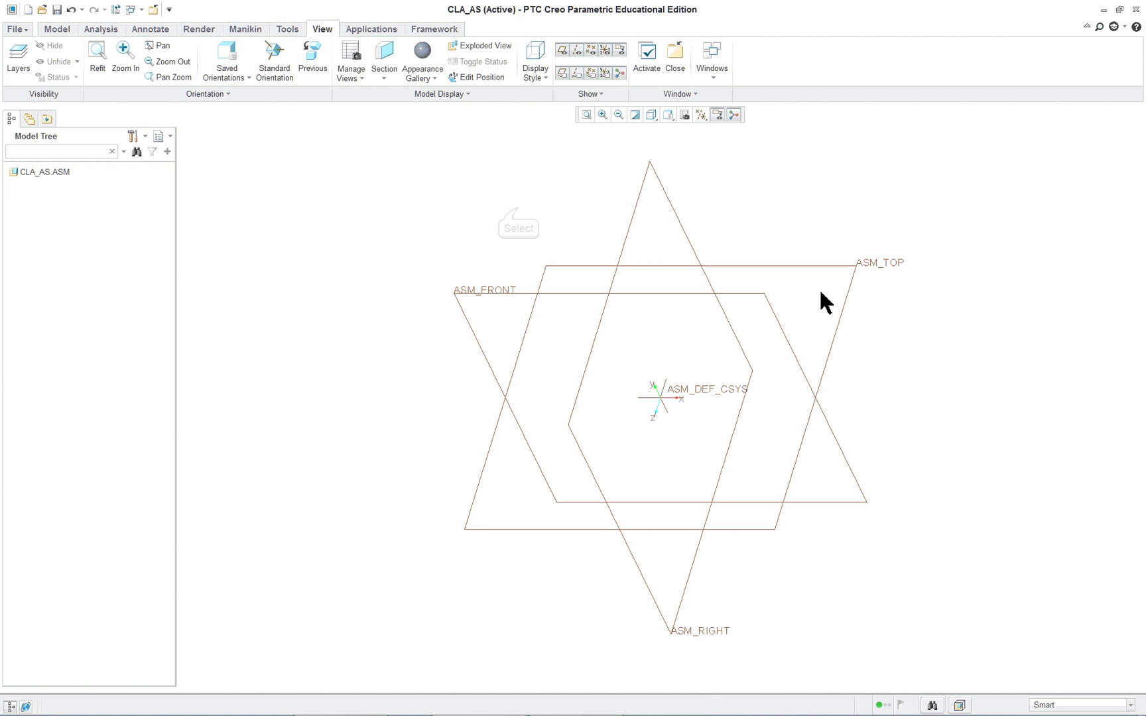
{"action": "left_click", "coordinate": [14, 32]}
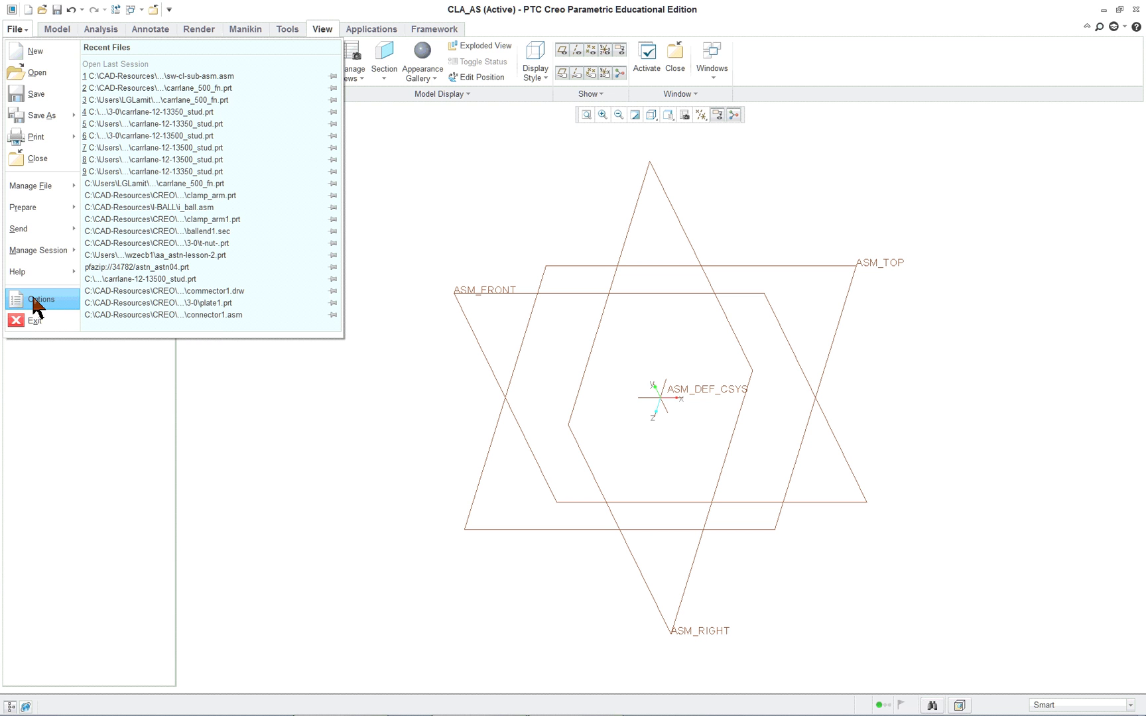
Set the Model Tree filters to show every display item type plus auto round members.
{"action": "left_click", "coordinate": [361, 425]}
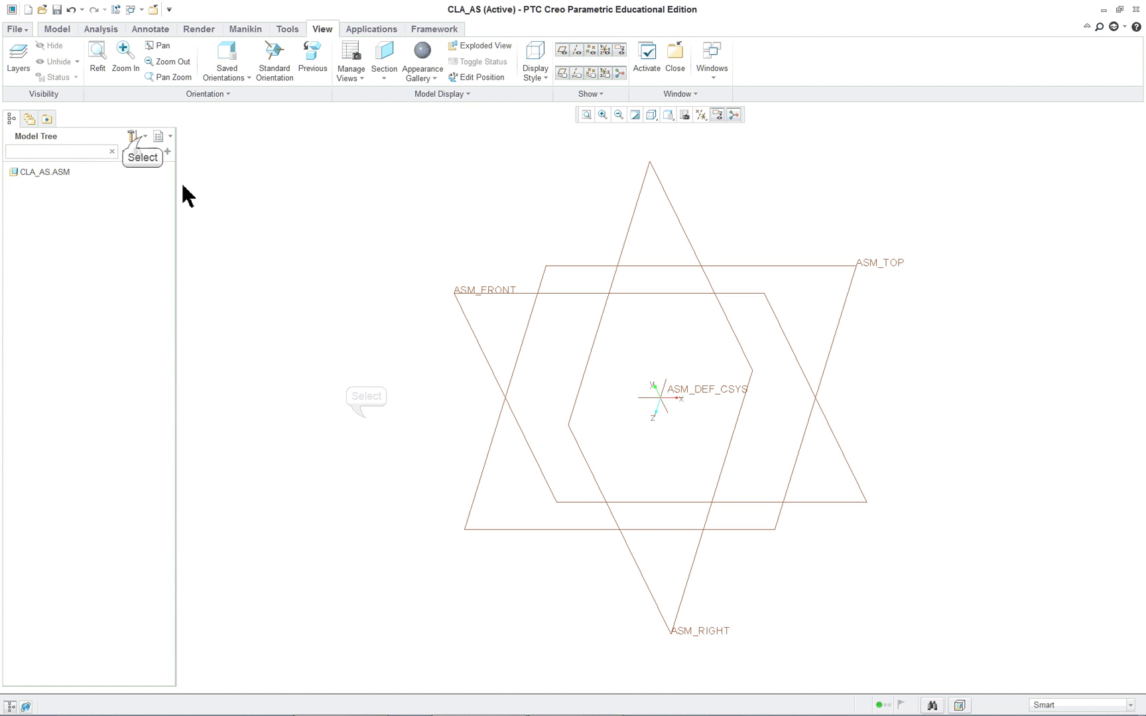
{"action": "left_click", "coordinate": [133, 136]}
{"action": "left_click", "coordinate": [149, 151]}
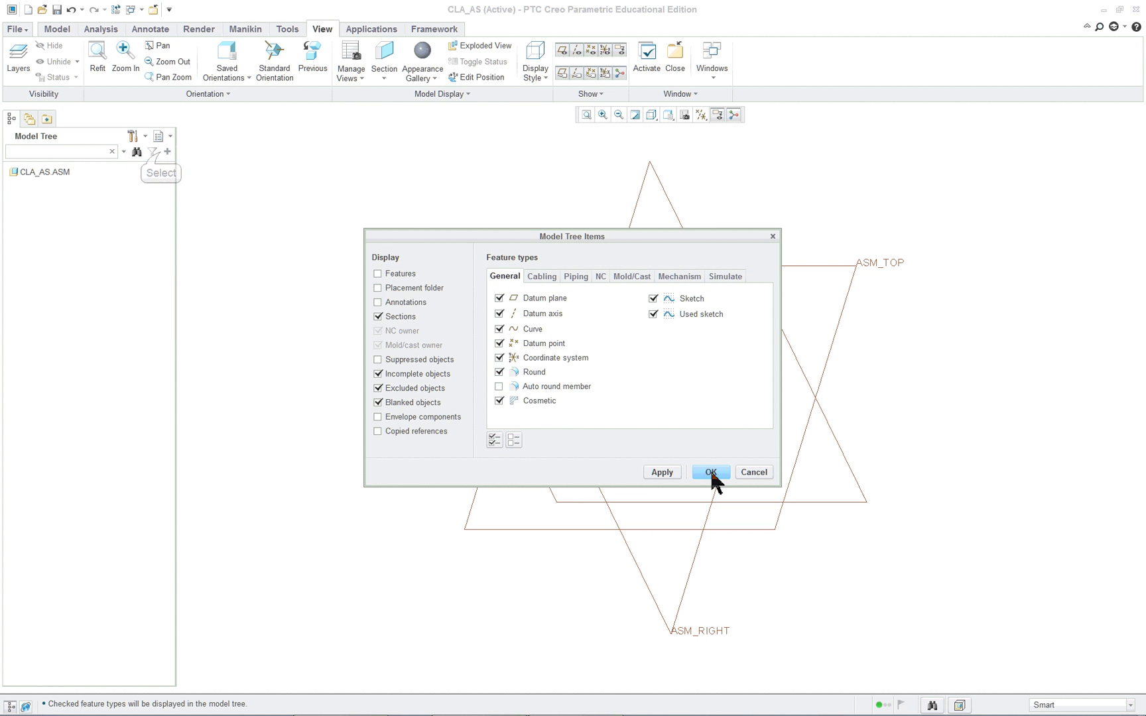
{"action": "left_click", "coordinate": [378, 288]}
{"action": "left_click", "coordinate": [378, 273]}
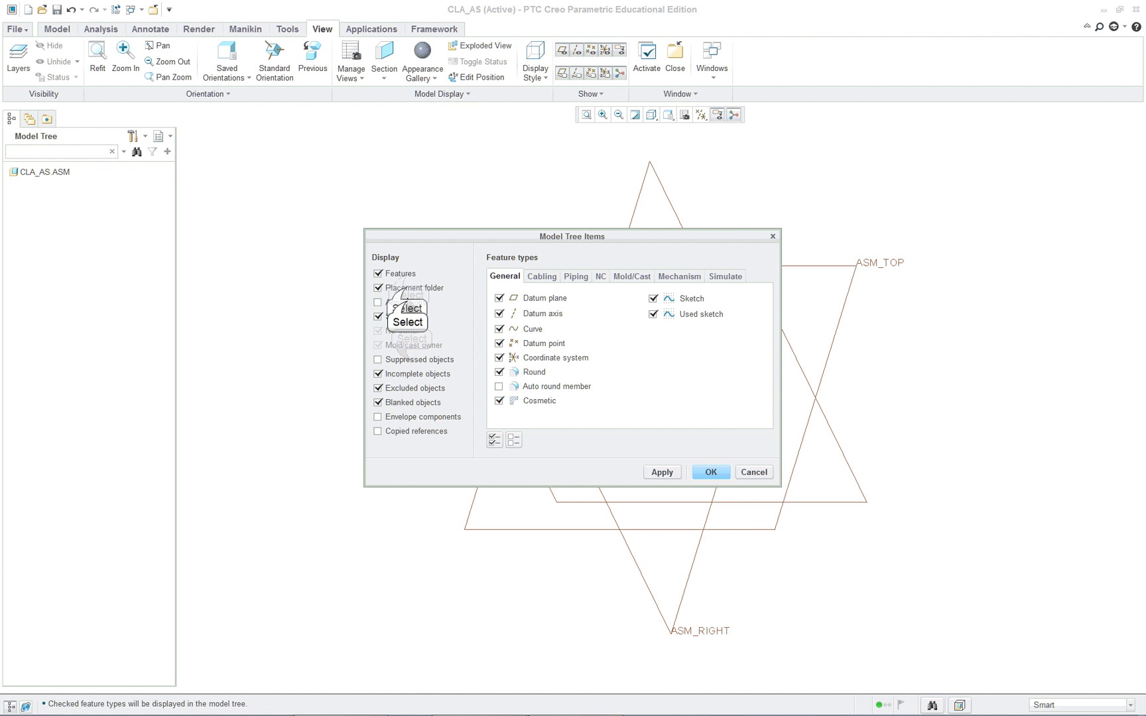
{"action": "left_click", "coordinate": [401, 301]}
{"action": "left_click", "coordinate": [401, 359]}
{"action": "left_click", "coordinate": [402, 417]}
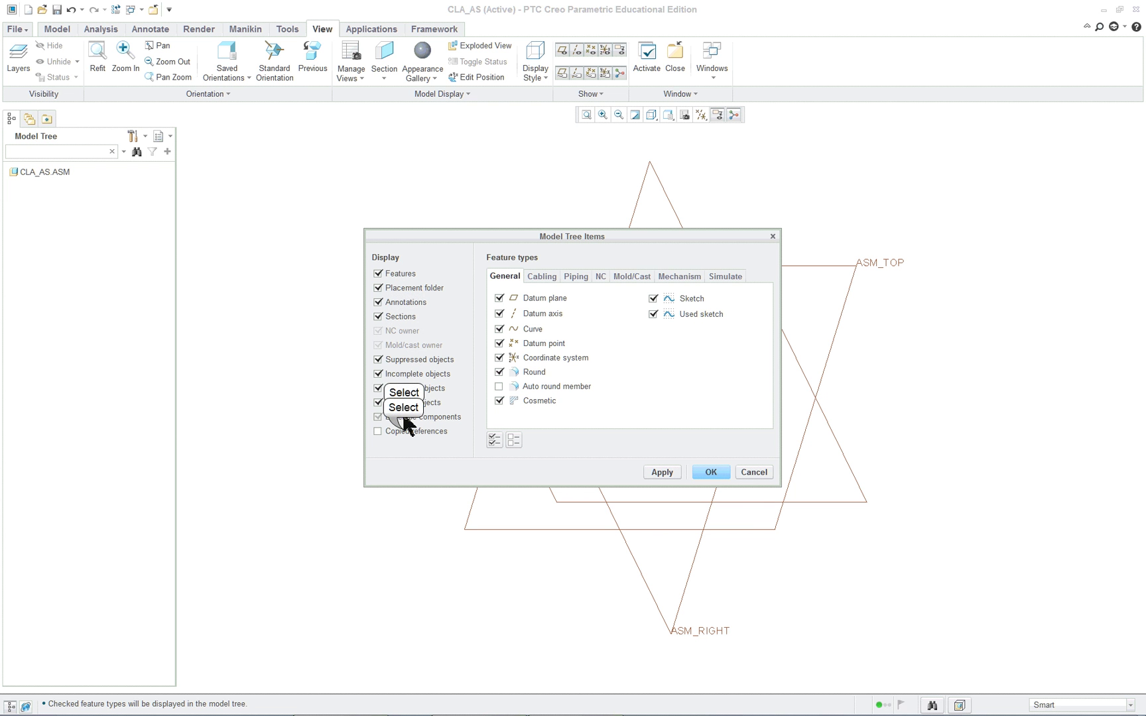
{"action": "left_click", "coordinate": [404, 431]}
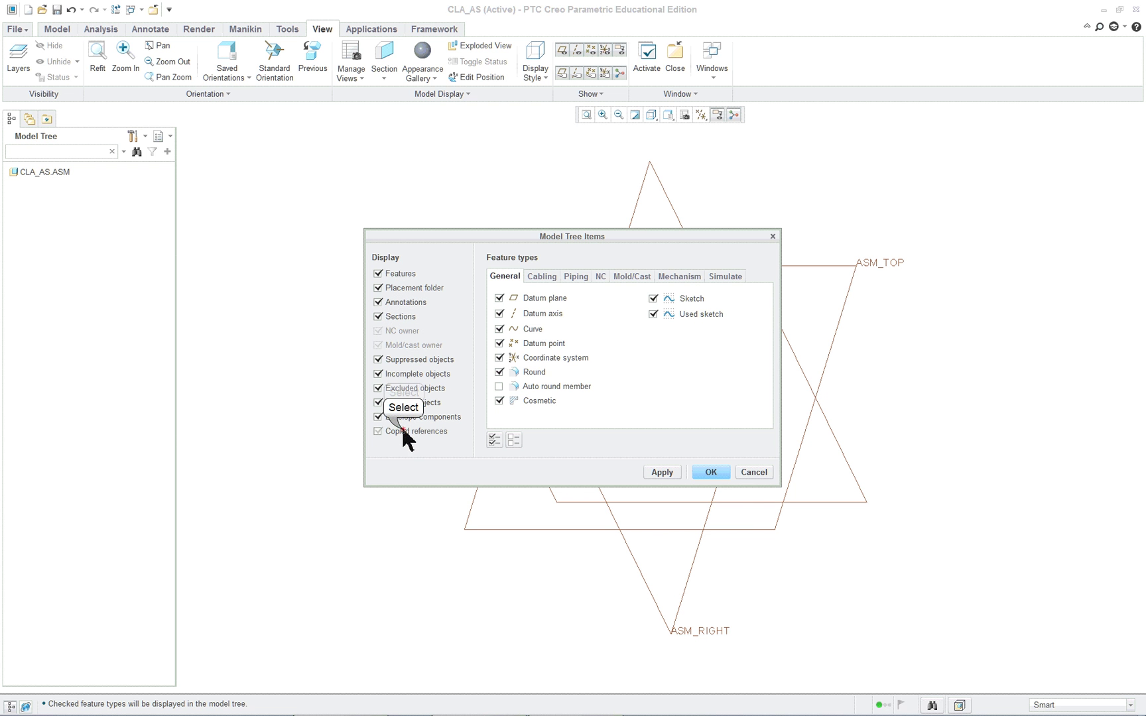
{"action": "left_click", "coordinate": [544, 387]}
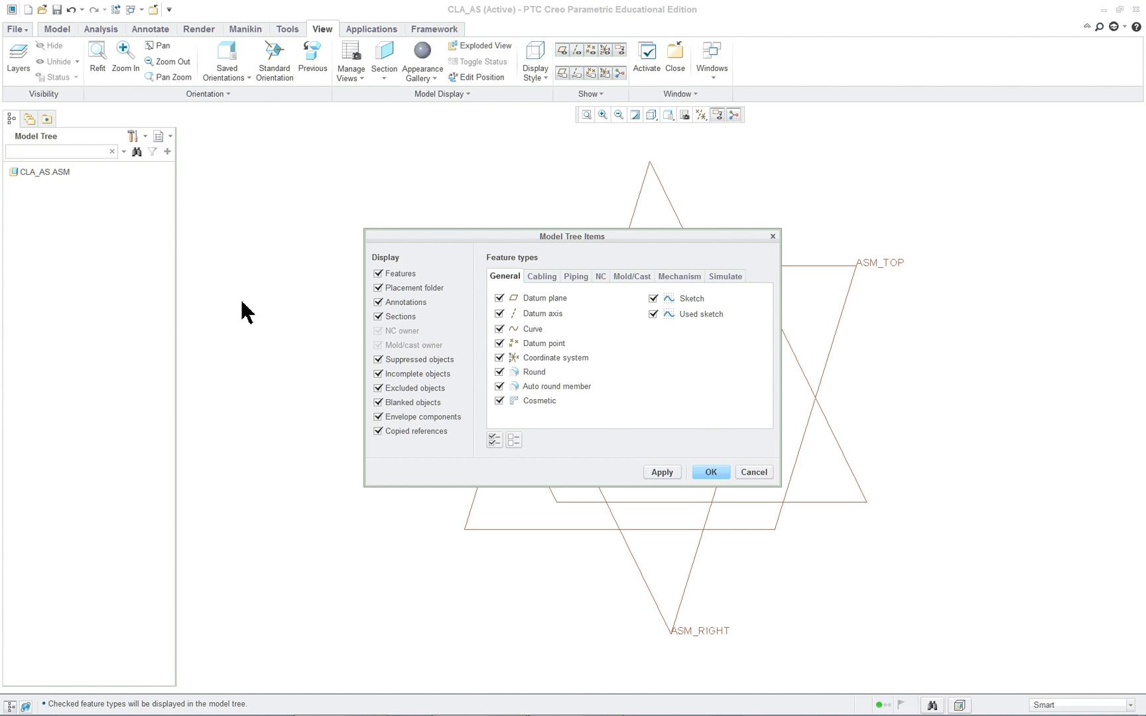
{"action": "left_click", "coordinate": [716, 473]}
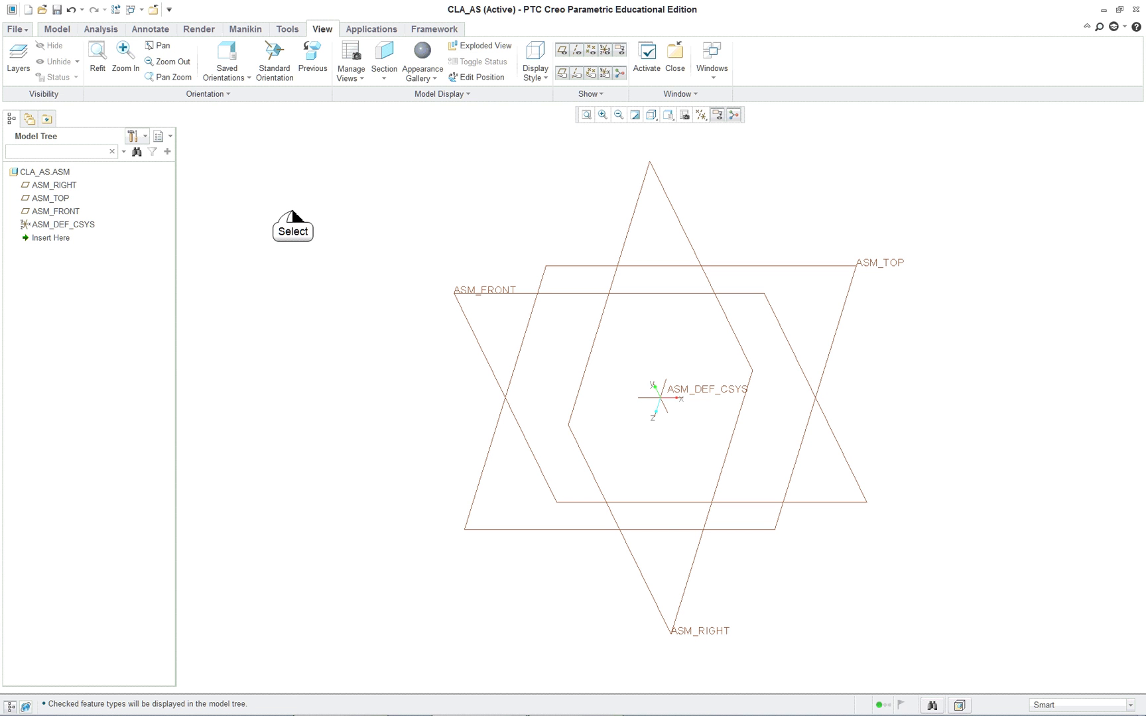
Create solid part pl in the assembly, aligning its default datums to ASM_DEF_CSYS.
{"action": "left_click", "coordinate": [56, 30]}
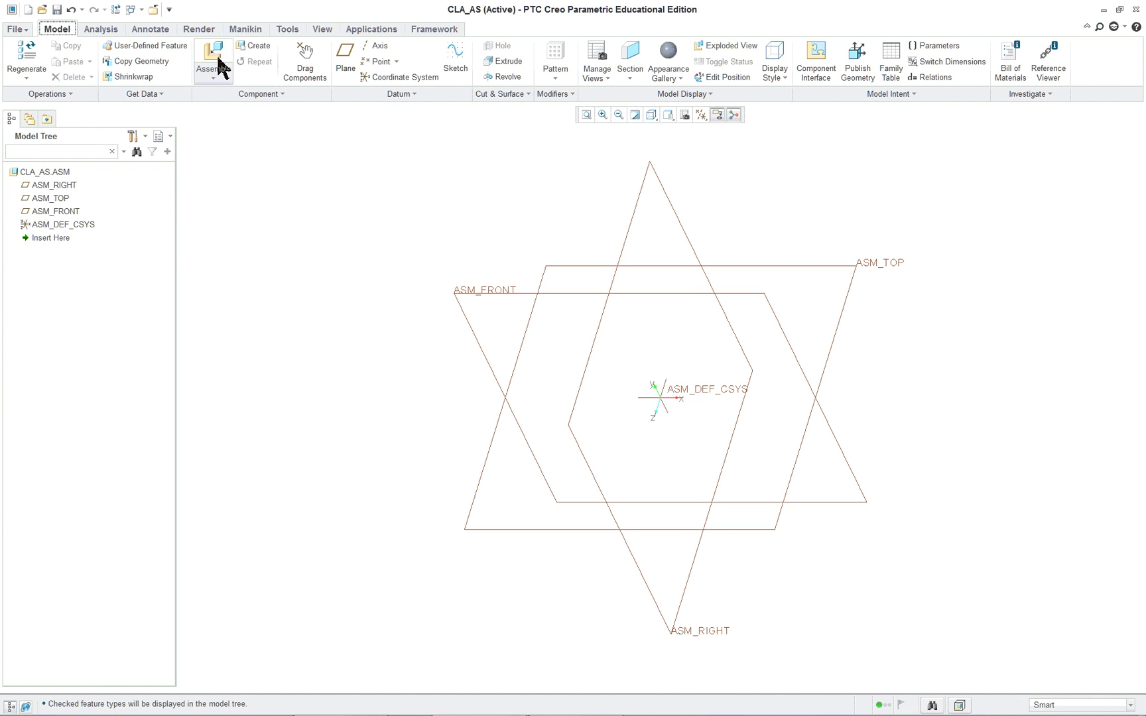
{"action": "left_click", "coordinate": [256, 48]}
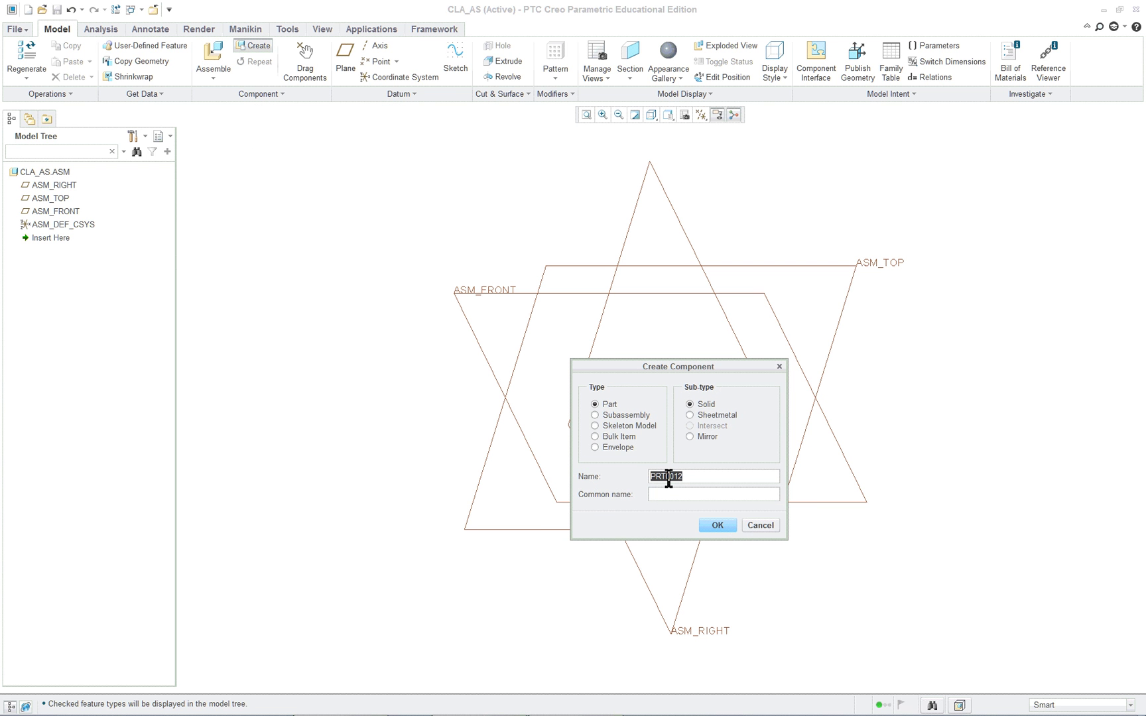
{"action": "type", "text": "pl"}
{"action": "left_click", "coordinate": [715, 528]}
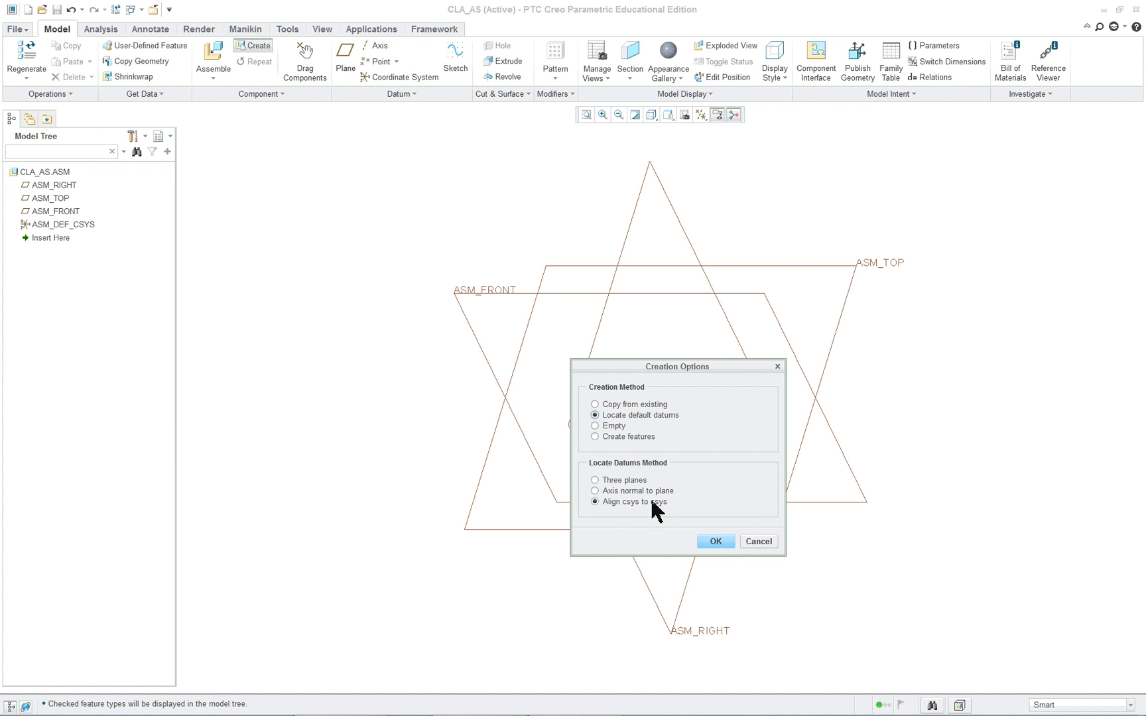
{"action": "left_click", "coordinate": [720, 541]}
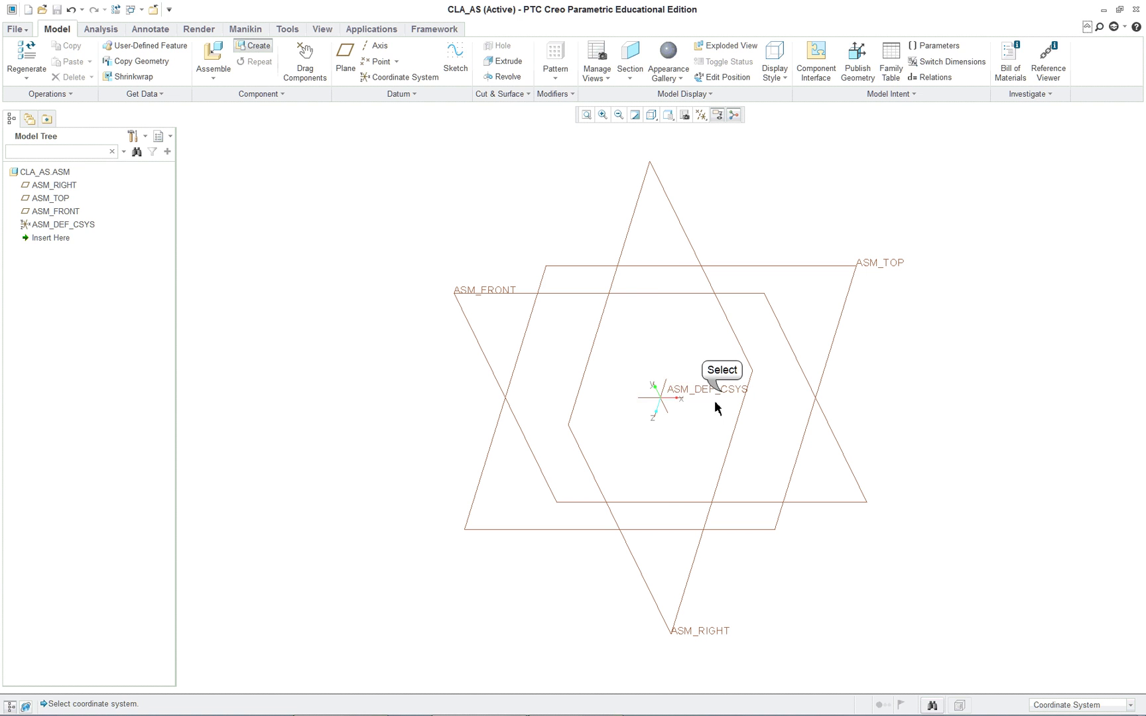
{"action": "left_click", "coordinate": [722, 393]}
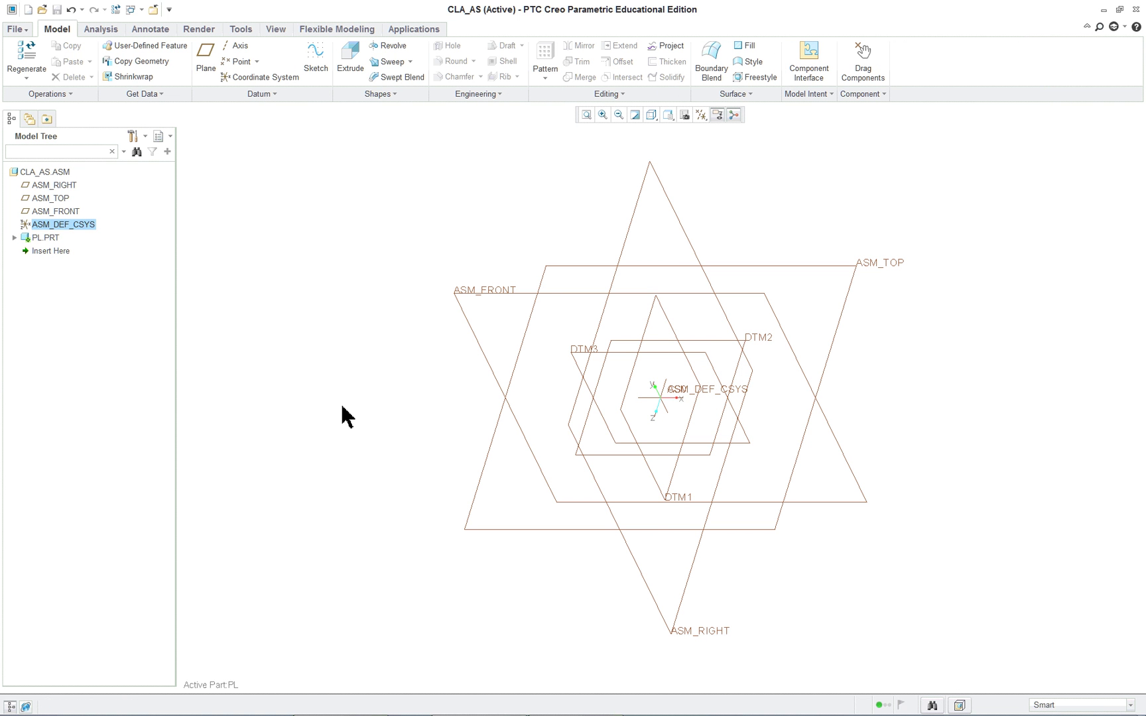
Activate the CLA_AS assembly, then make part PL the active model.
{"action": "left_click", "coordinate": [52, 239]}
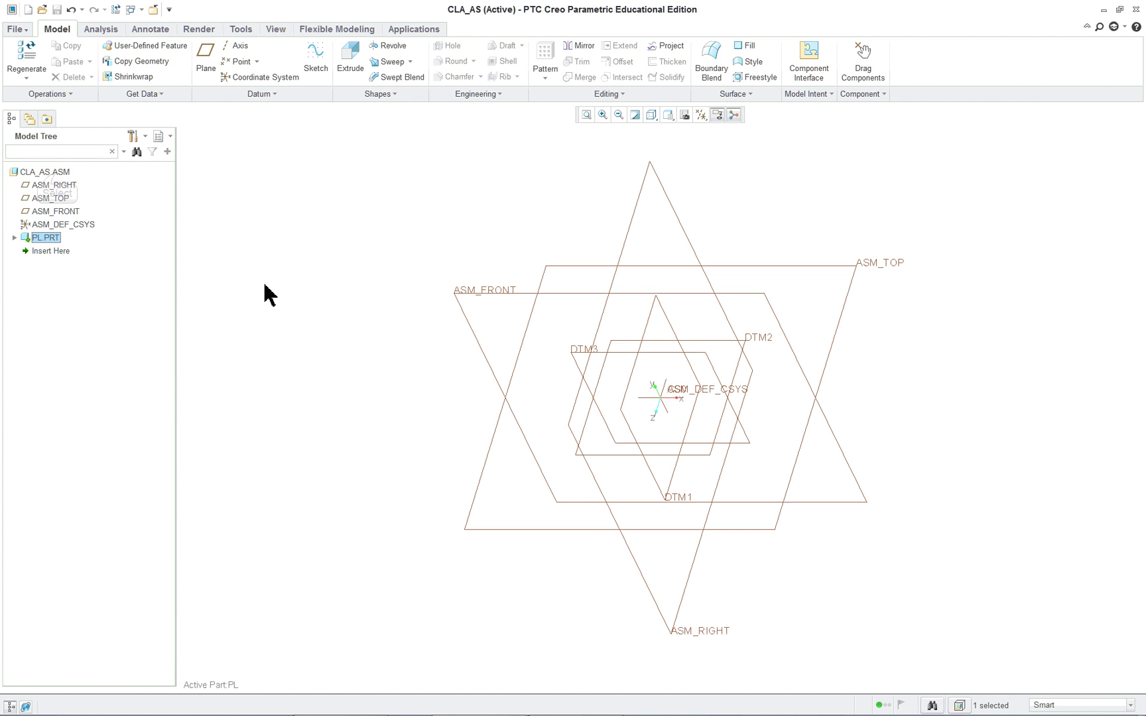
{"action": "right_click", "coordinate": [59, 174]}
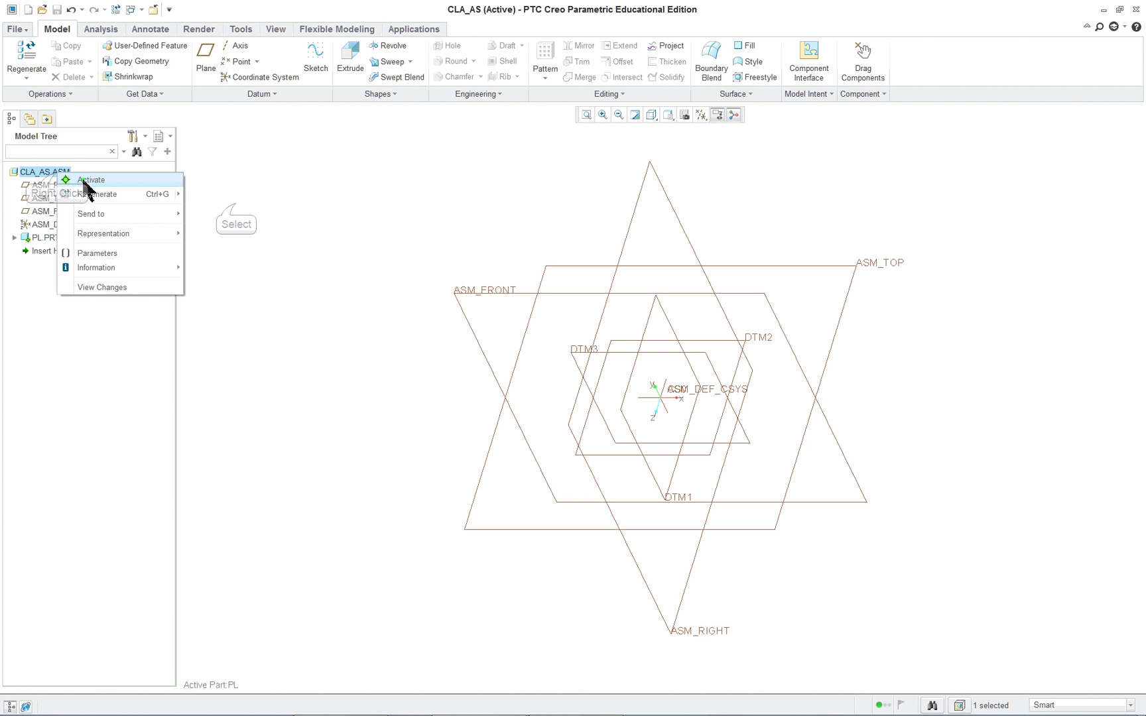
{"action": "left_click", "coordinate": [86, 184]}
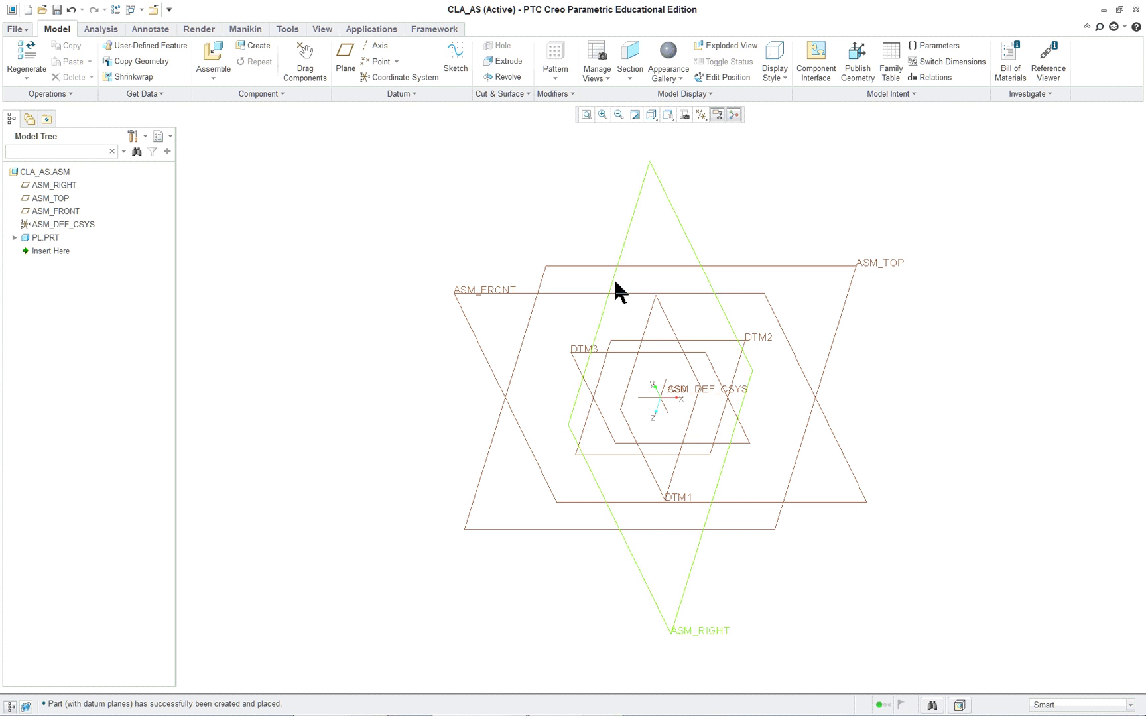
{"action": "right_click", "coordinate": [44, 238]}
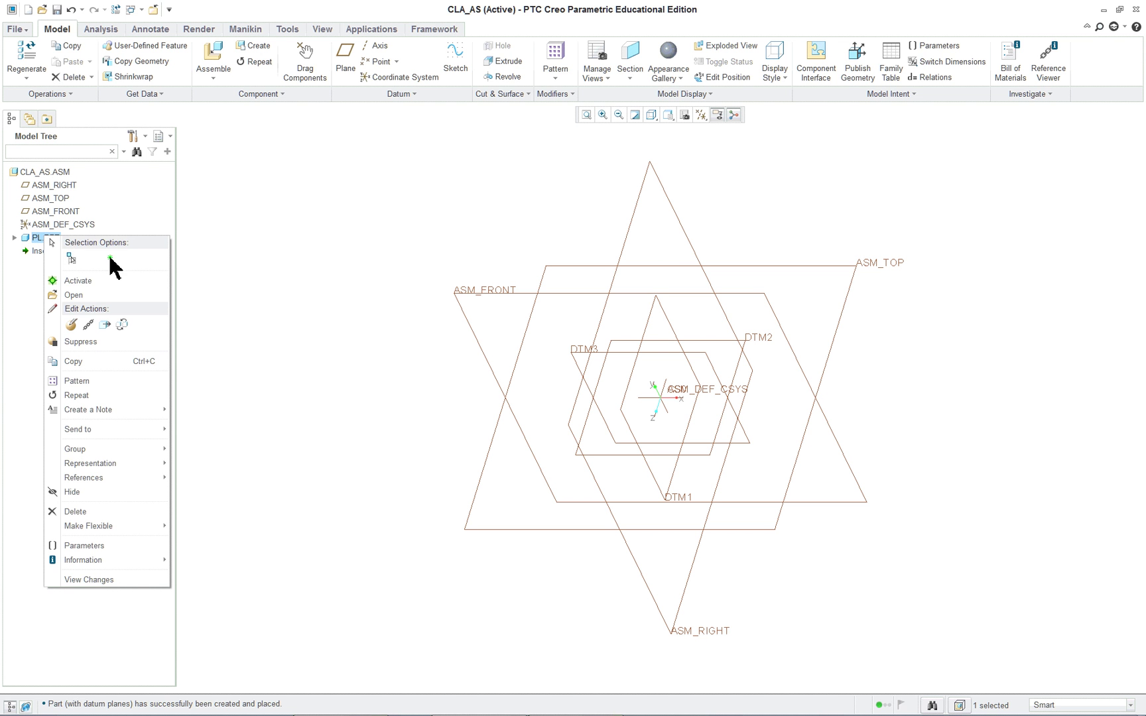
{"action": "left_click", "coordinate": [78, 281]}
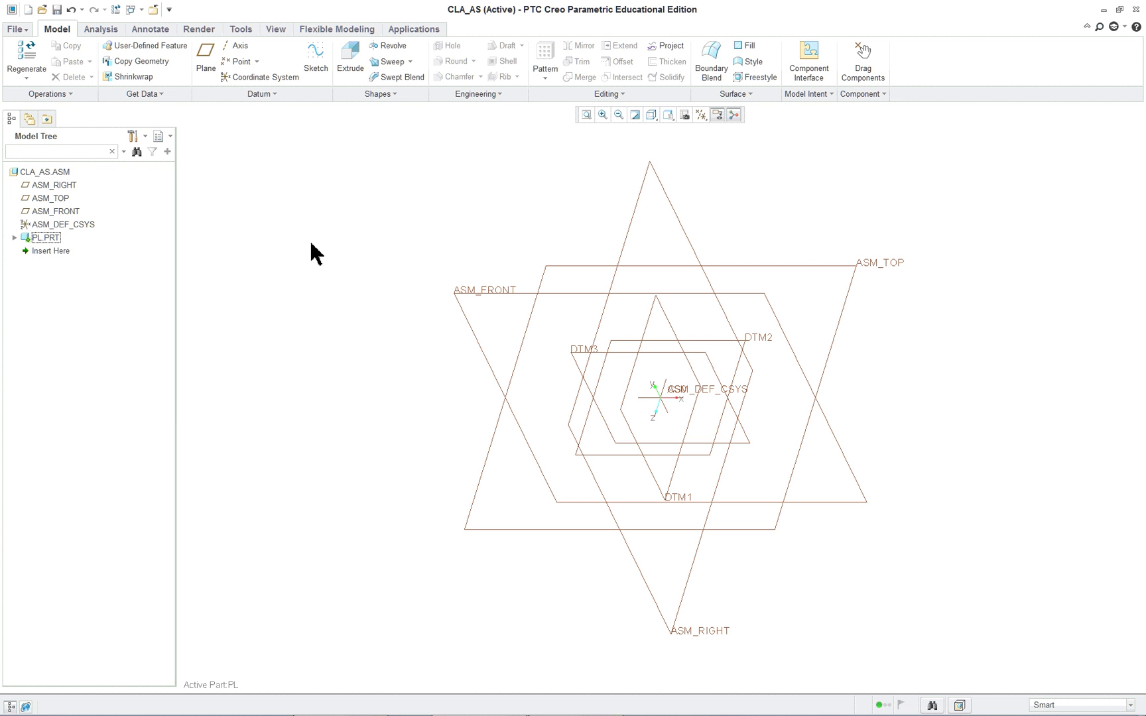
Start an extrusion on DTM3 and sketch a center rectangle at the part origin.
{"action": "left_click", "coordinate": [660, 384]}
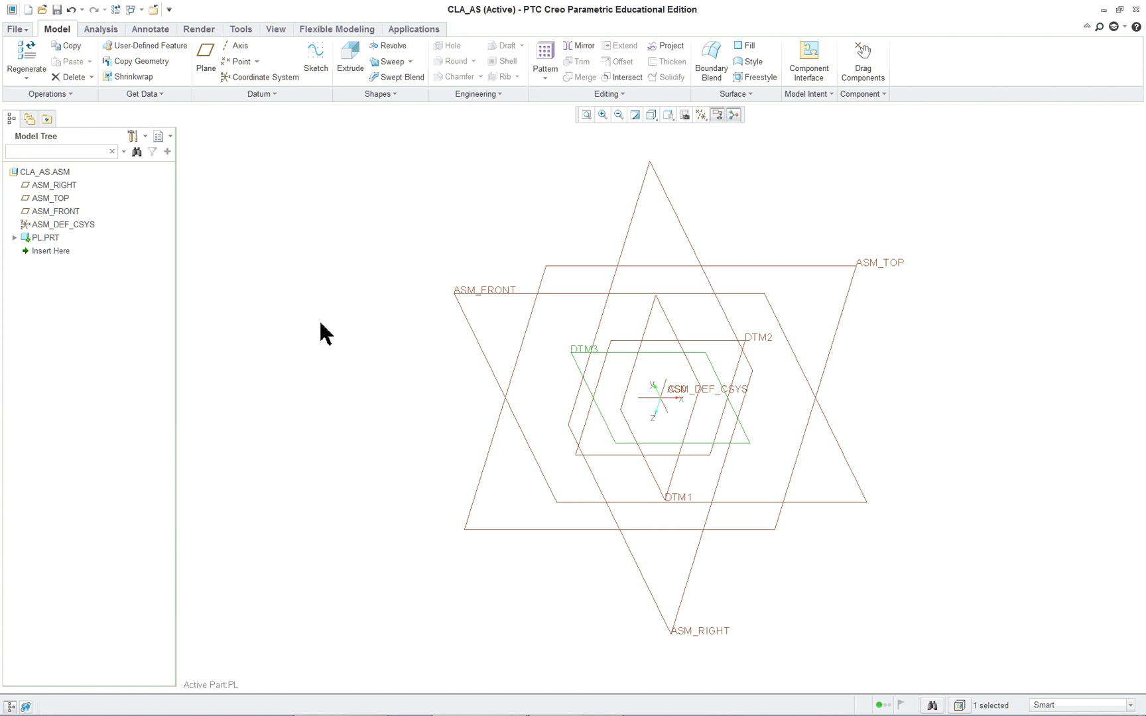
{"action": "left_click", "coordinate": [358, 58]}
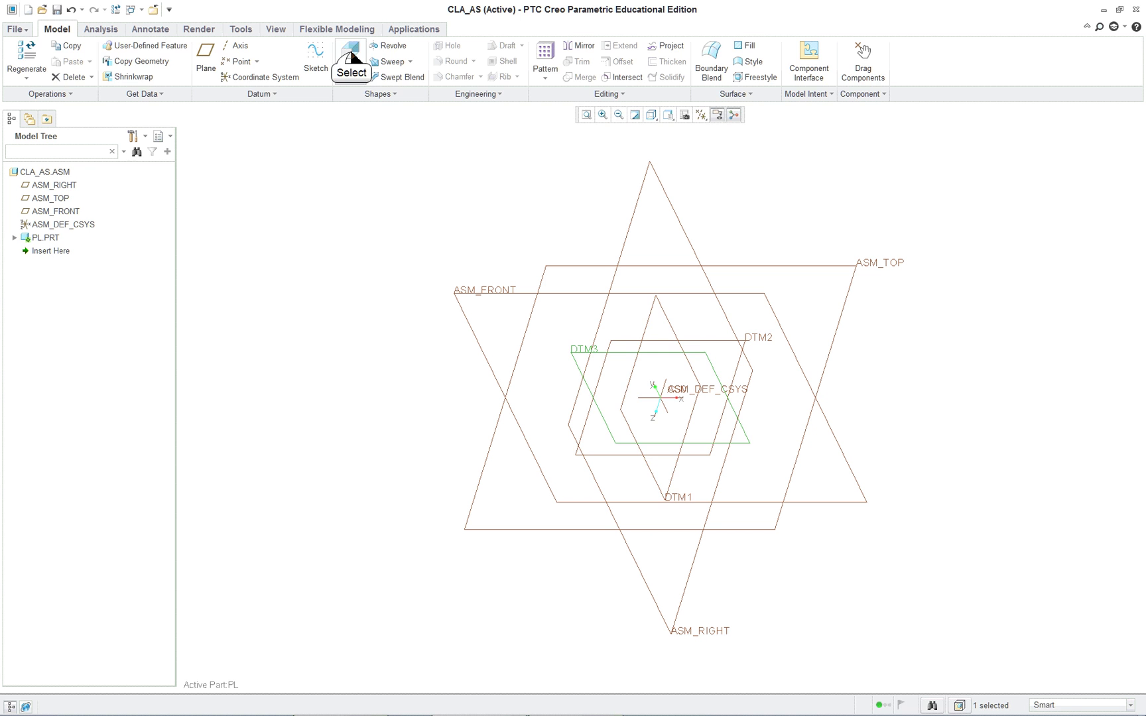
{"action": "left_click", "coordinate": [341, 62]}
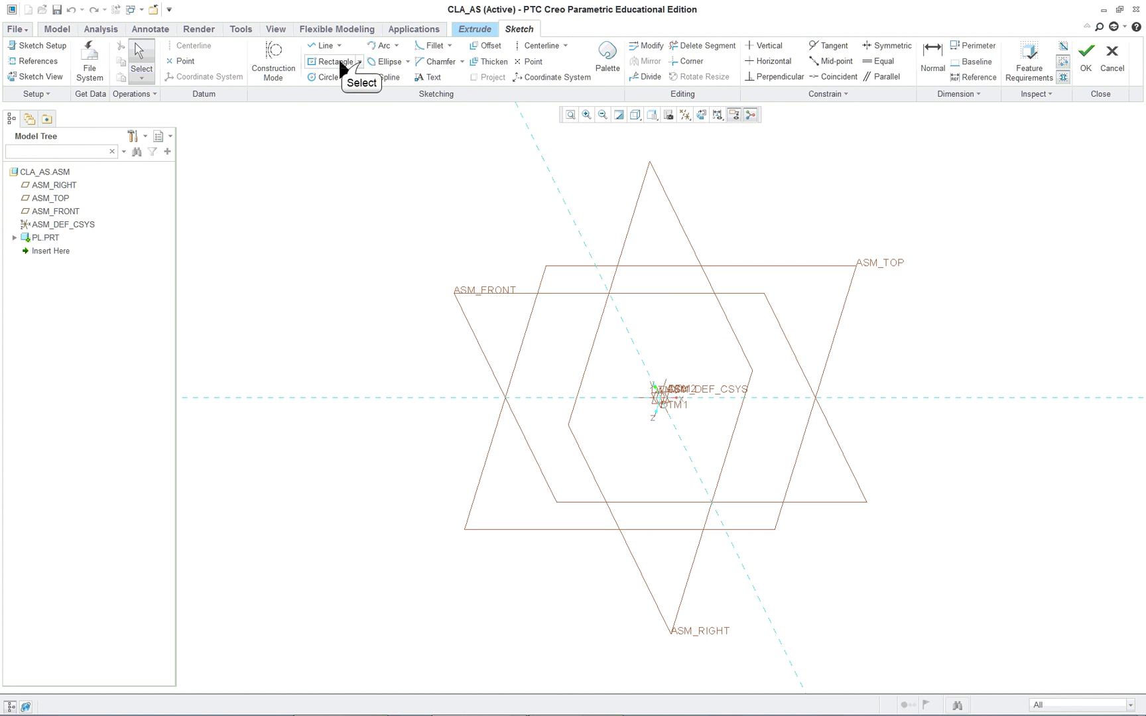
{"action": "left_click", "coordinate": [356, 106]}
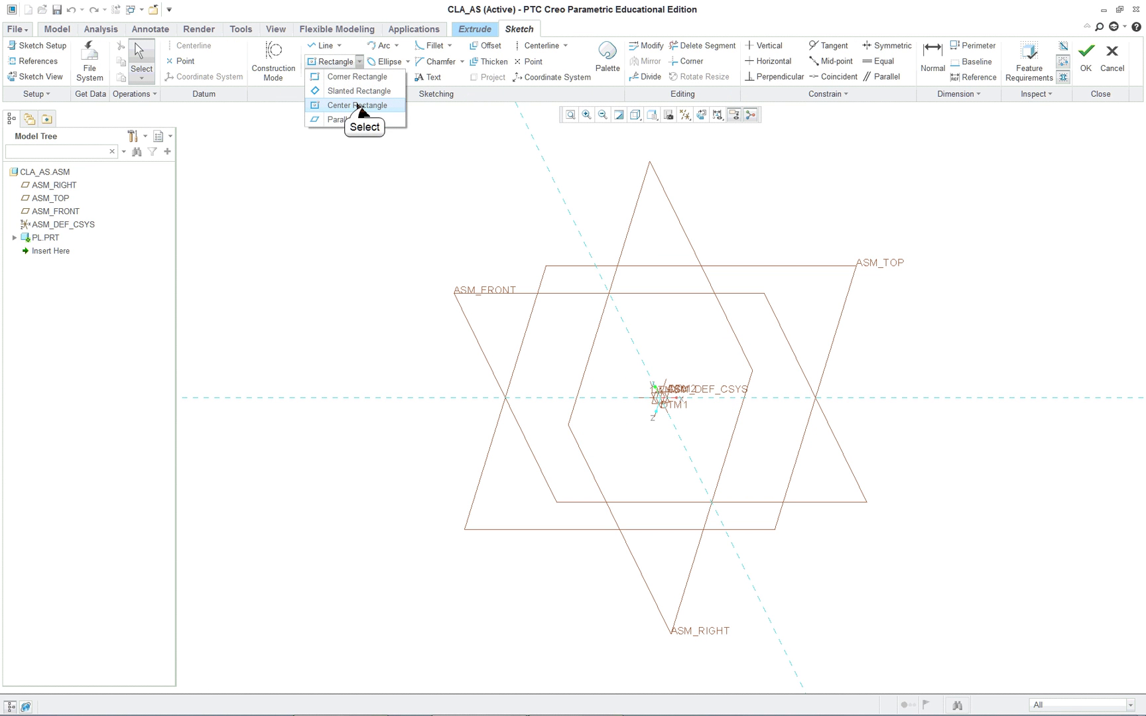
{"action": "left_click", "coordinate": [702, 115]}
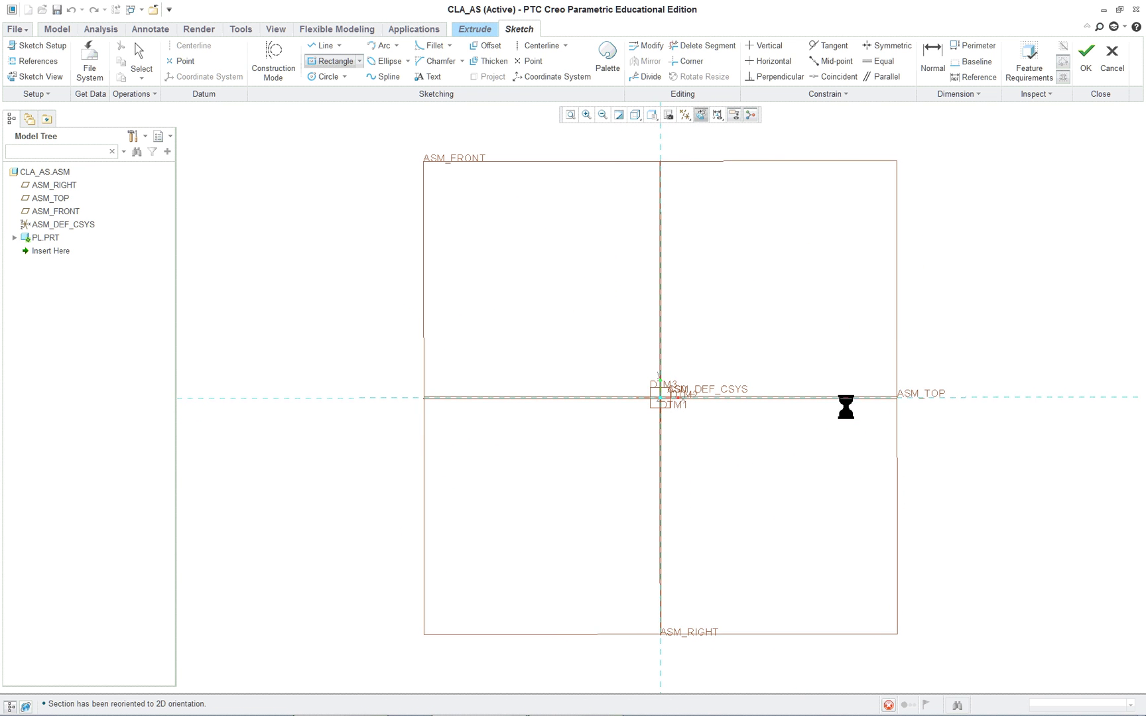
{"action": "left_click", "coordinate": [660, 398]}
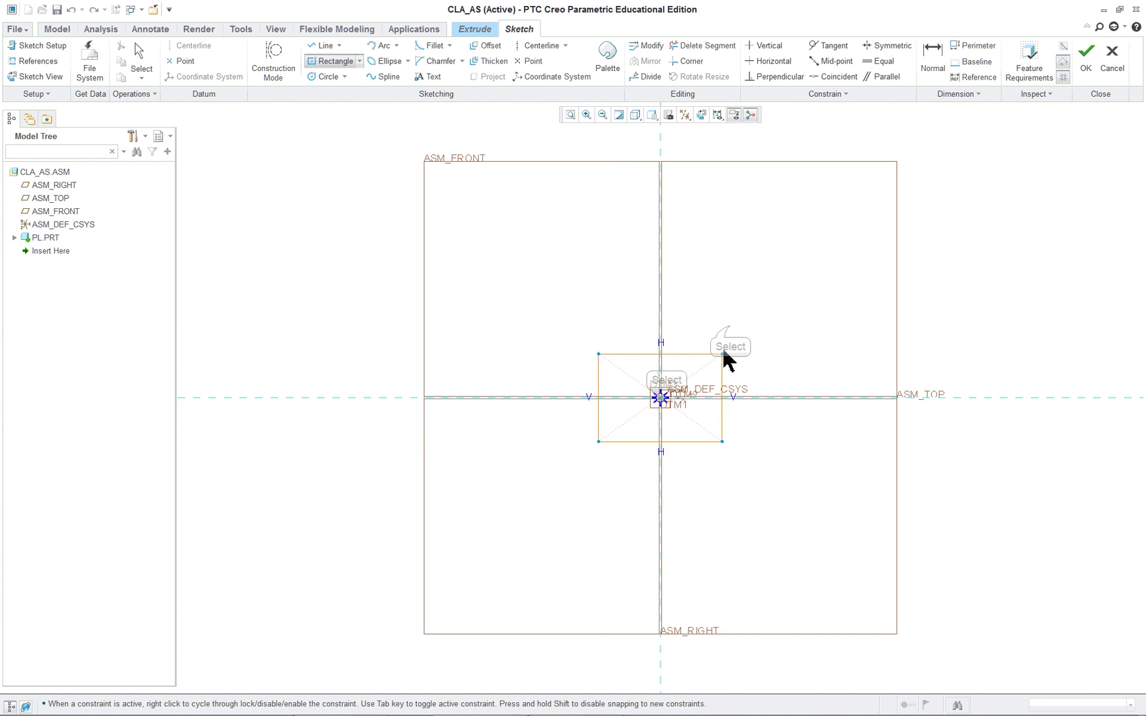
{"action": "left_click", "coordinate": [729, 329]}
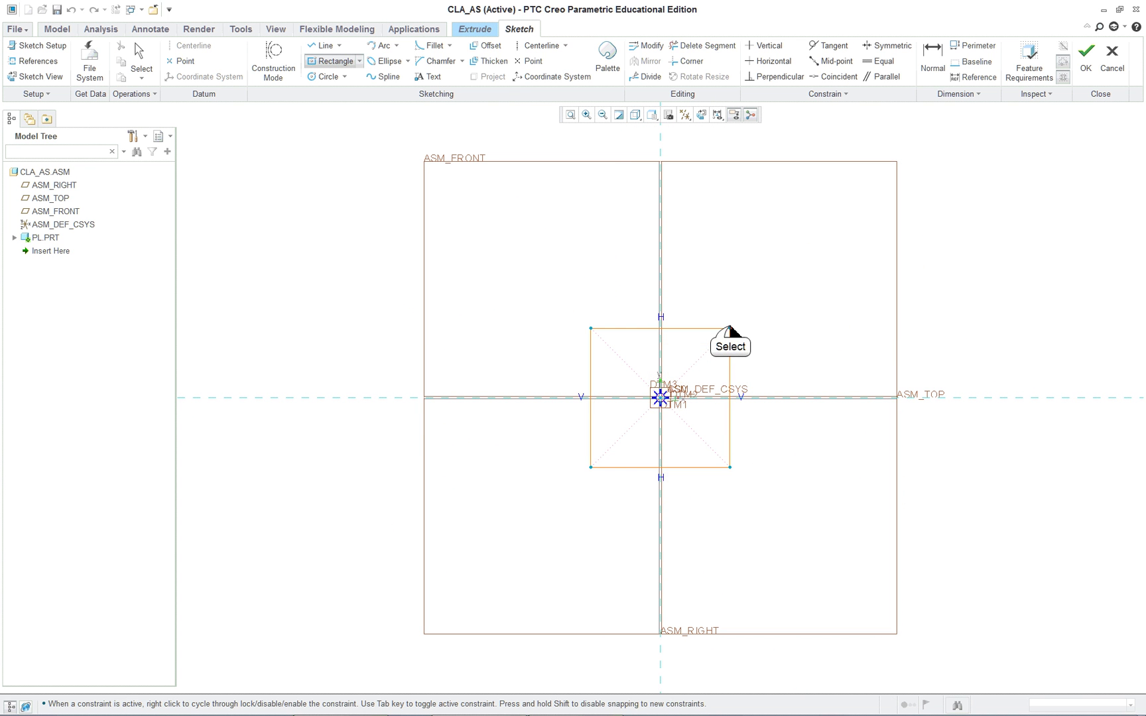
{"action": "middle_click", "coordinate": [814, 309]}
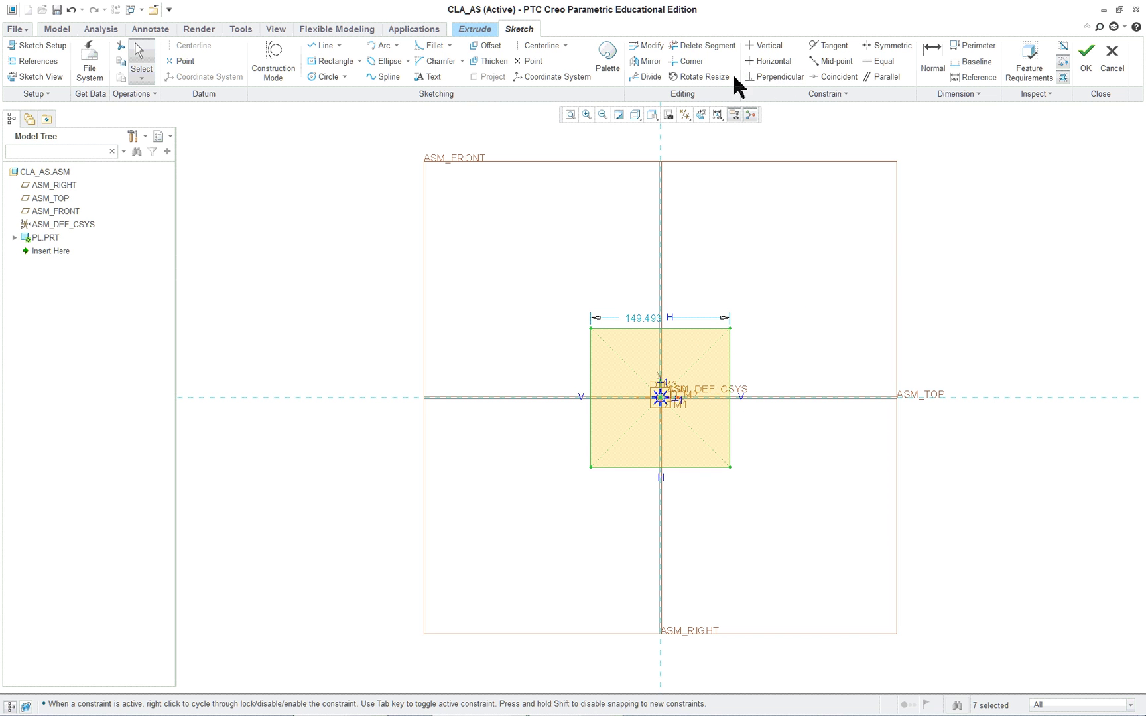
Set the rectangle width to 3 and accept the sketch.
{"action": "double_click", "coordinate": [640, 319]}
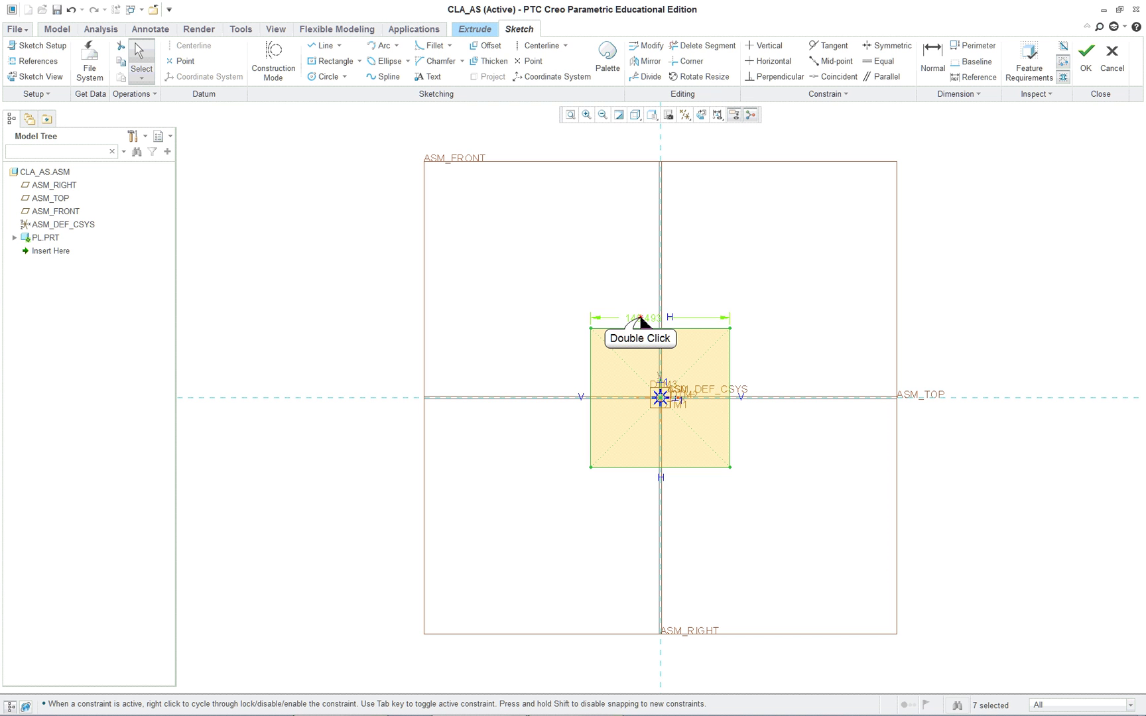
{"action": "type", "text": "3"}
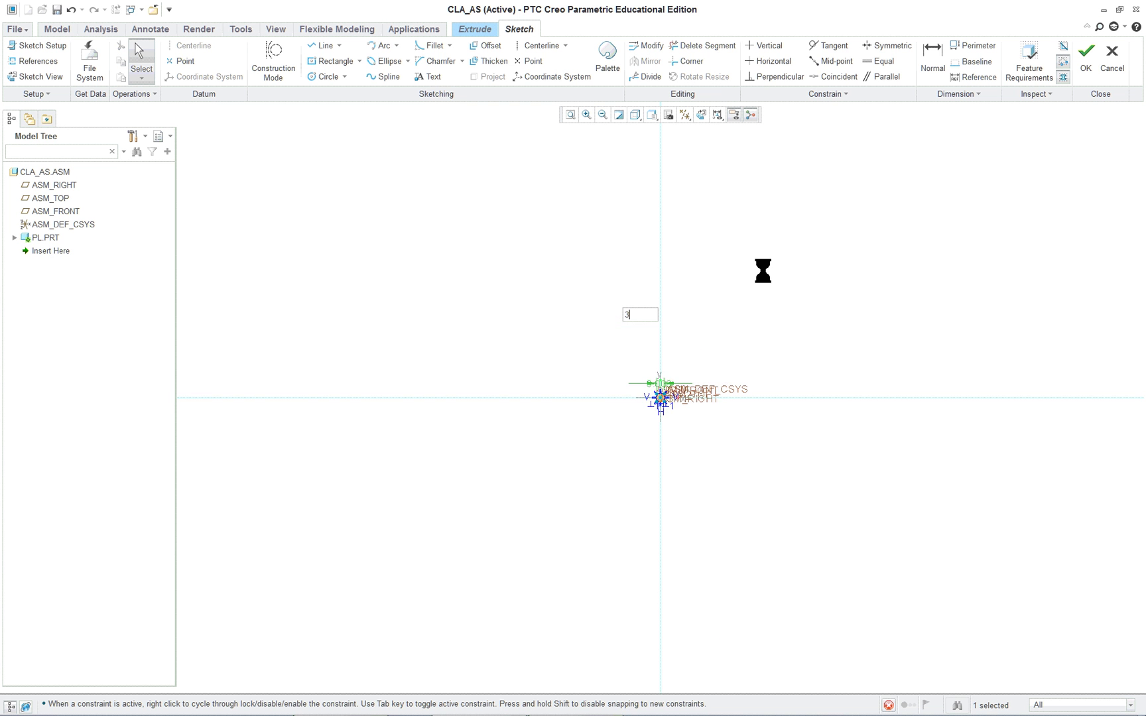
{"action": "mouse_move", "coordinate": [809, 291]}
{"action": "middle_mouse_down"}
{"action": "mouse_move", "coordinate": [767, 340]}
{"action": "mouse_move", "coordinate": [800, 340]}
{"action": "middle_mouse_up"}
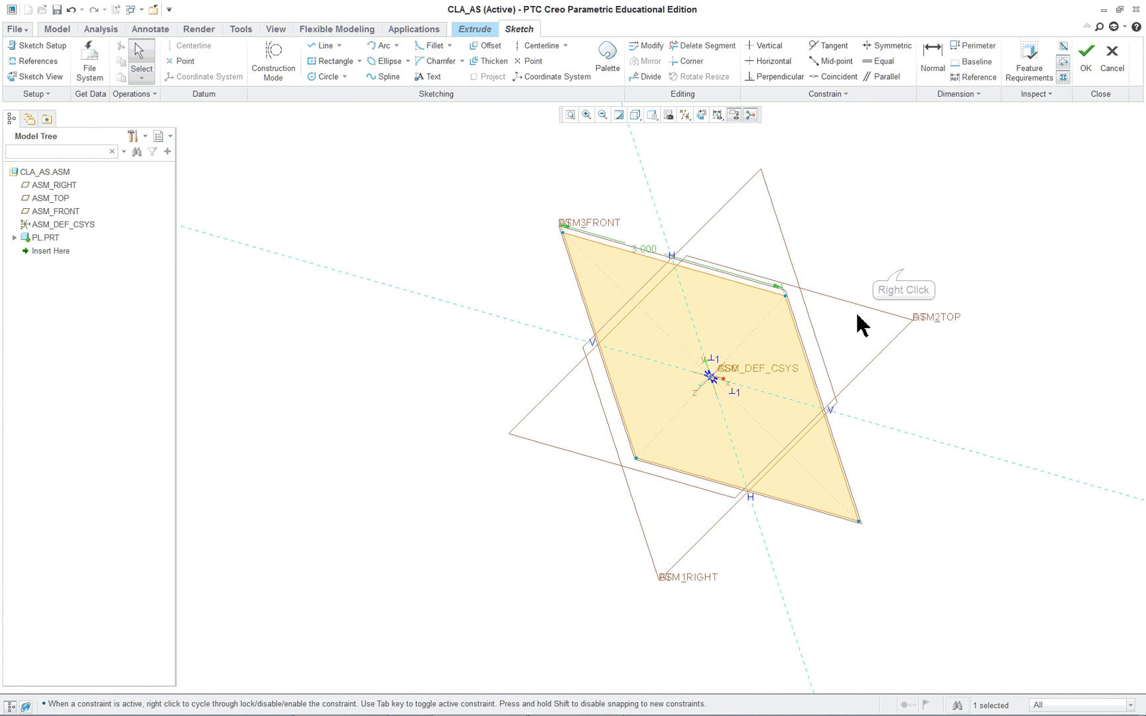
{"action": "right_click", "coordinate": [903, 272]}
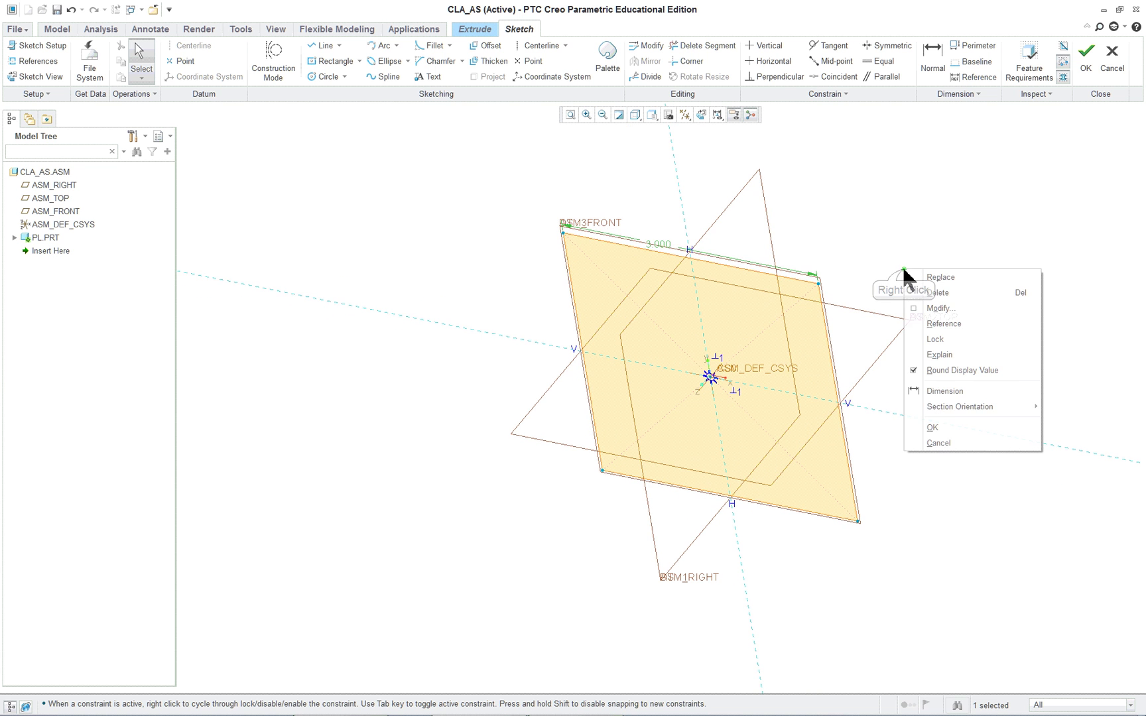
{"action": "left_click", "coordinate": [949, 430]}
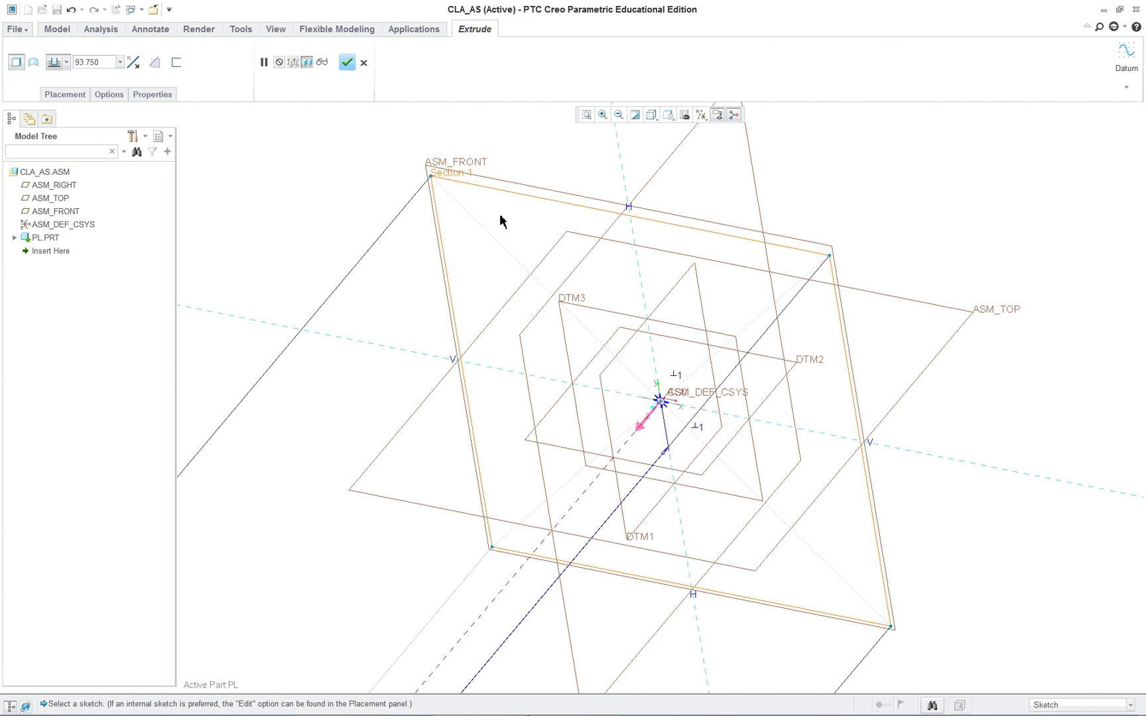
Give the extrusion a 0.750 depth, checking the PDF drawing, and finish it.
{"action": "left_click", "coordinate": [112, 63]}
{"action": "key", "text": "BackSpace"}
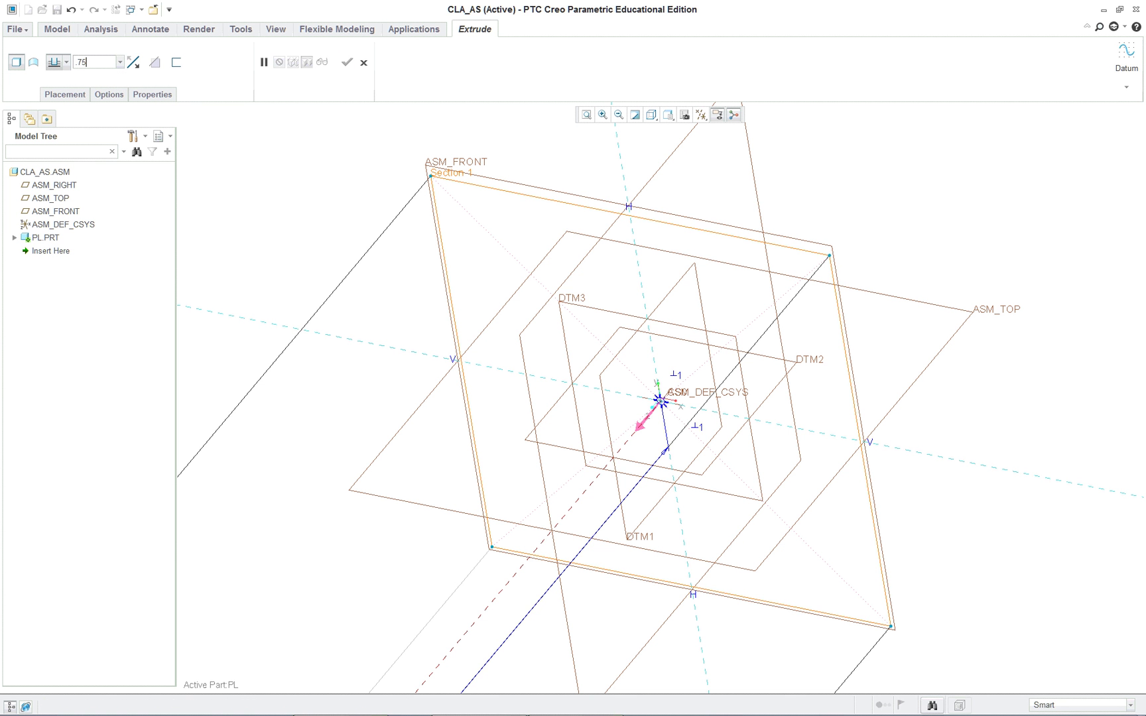
{"action": "key", "text": "Return"}
{"action": "key", "text": "alt+Tab"}
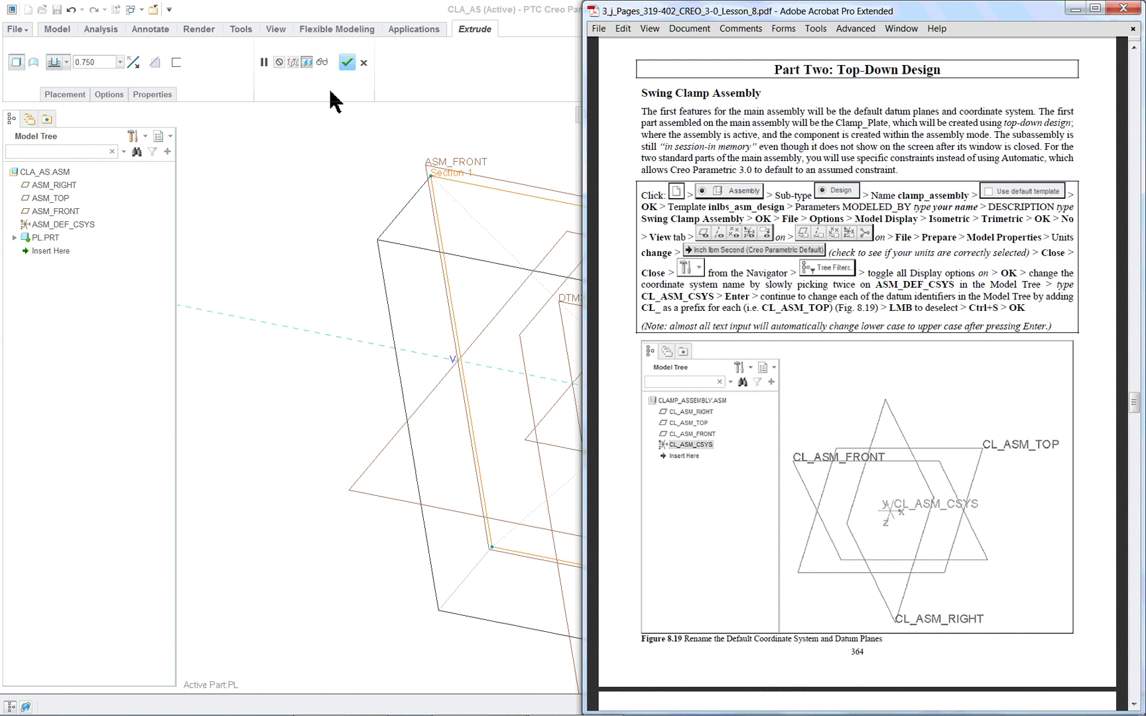
{"action": "scroll", "coordinate": [916, 469], "scroll_direction": "down", "scroll_amount": 10}
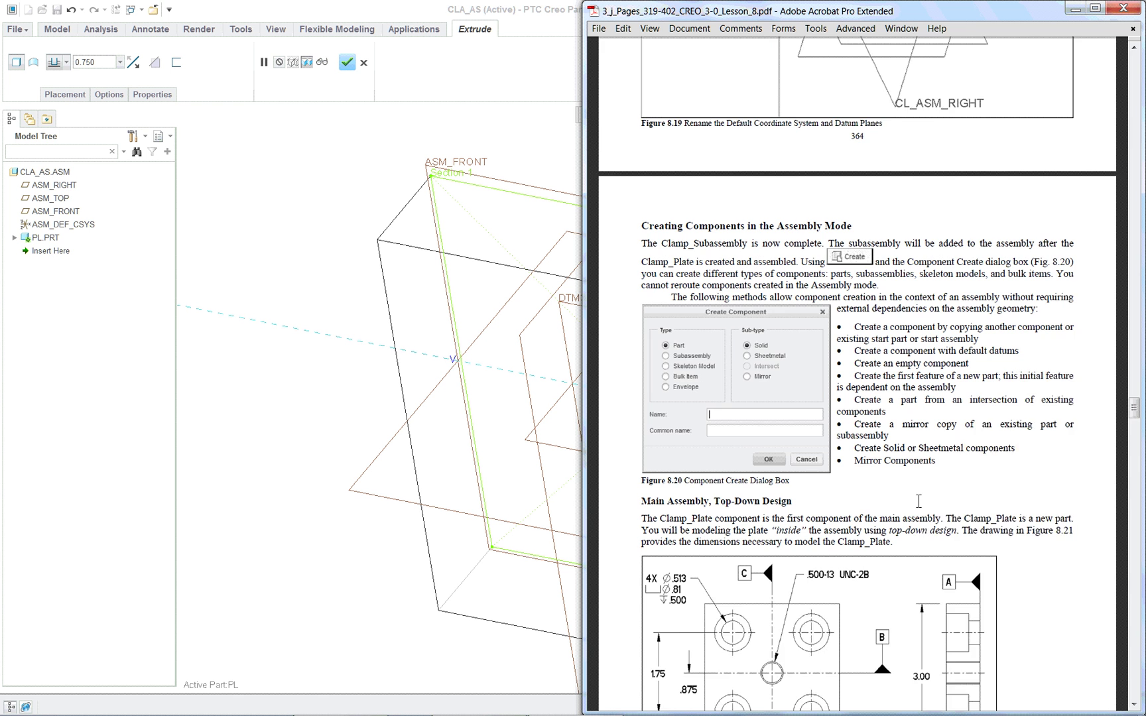
{"action": "scroll", "coordinate": [913, 500], "scroll_direction": "down", "scroll_amount": 1}
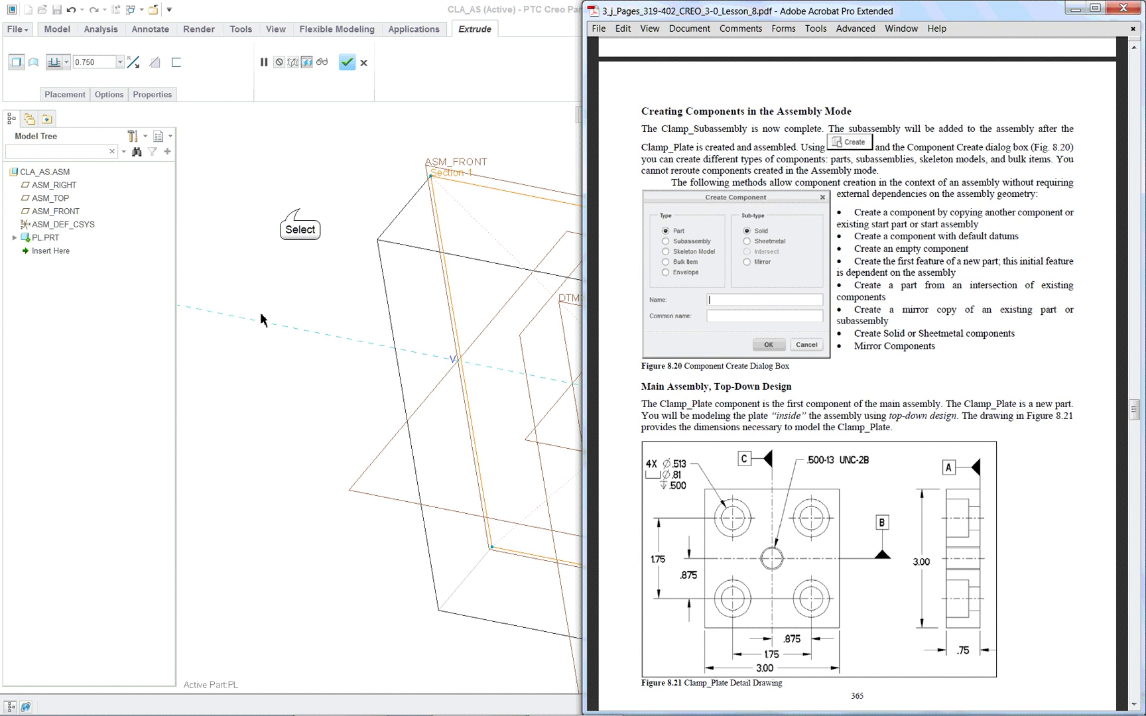
{"action": "left_click", "coordinate": [300, 213]}
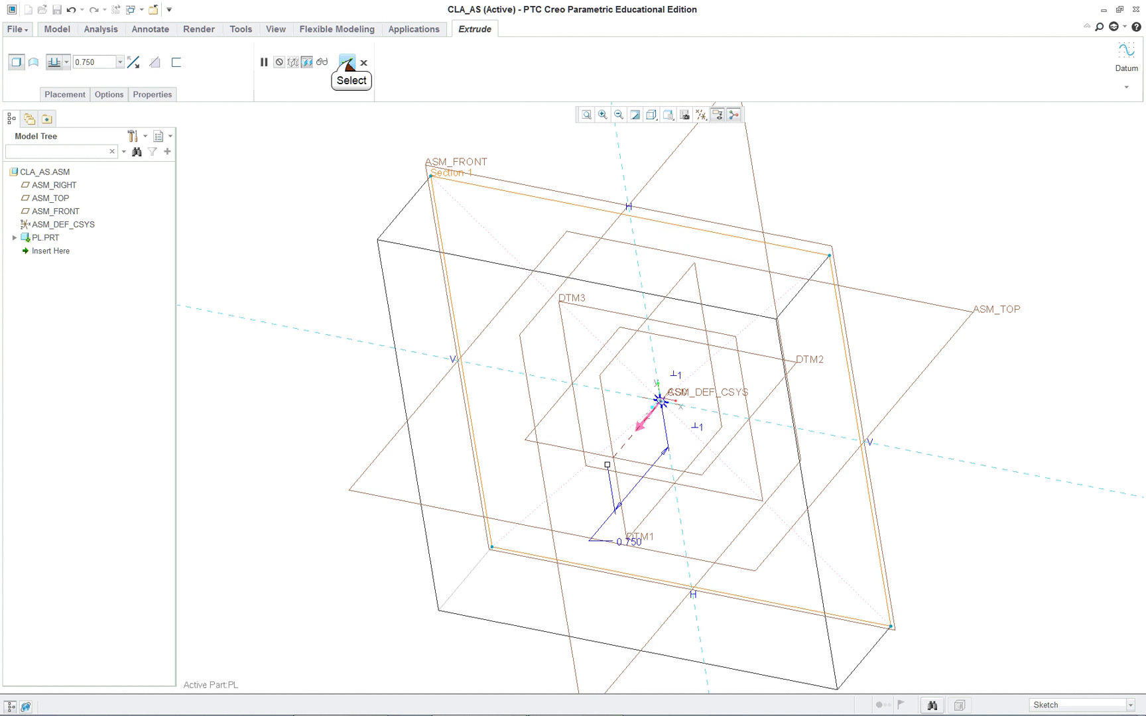
{"action": "left_click", "coordinate": [347, 63]}
Display the plate shaded with edges in the standard orientation.
{"action": "left_click", "coordinate": [651, 115]}
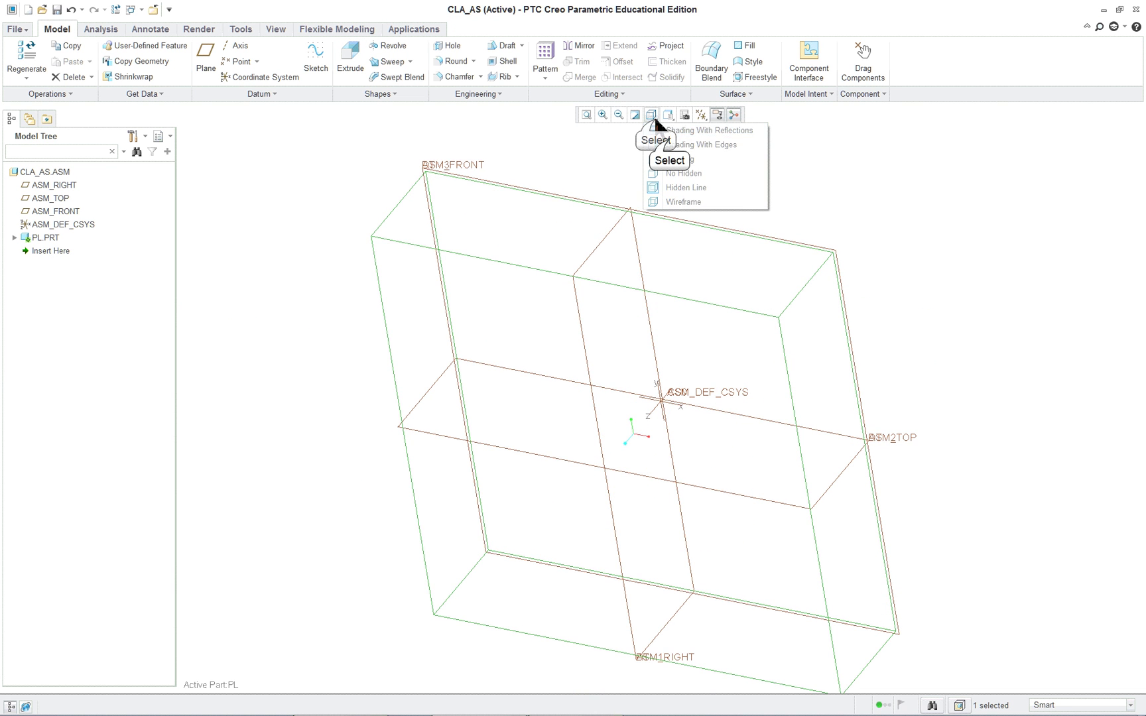
{"action": "left_click", "coordinate": [690, 144]}
{"action": "scroll", "coordinate": [869, 422], "scroll_direction": "up", "scroll_amount": 3}
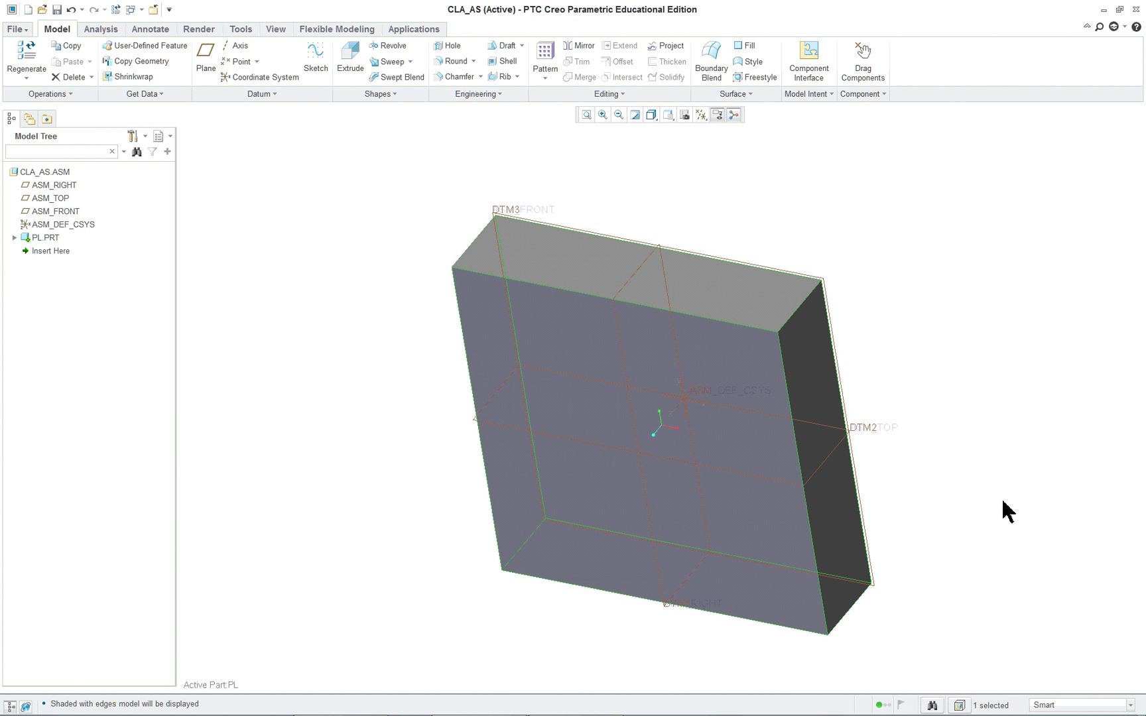
{"action": "key", "text": "ctrl+d"}
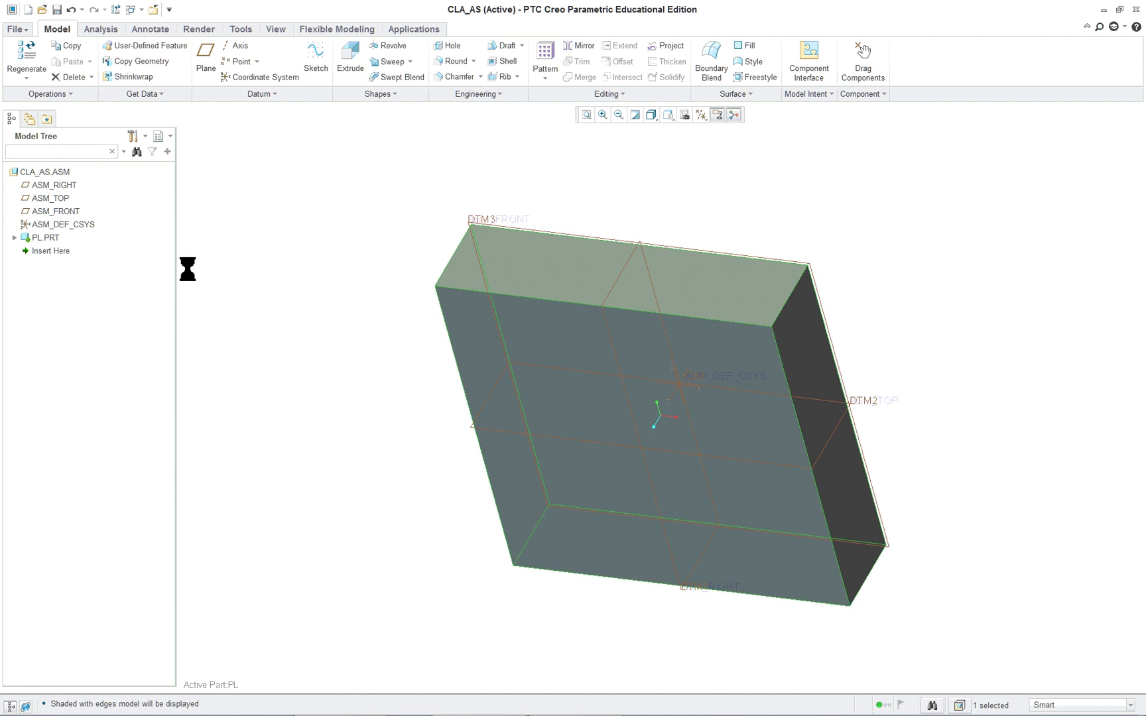
Apply the blue gallery appearance to PL.PRT.
{"action": "left_click", "coordinate": [275, 29]}
{"action": "left_click", "coordinate": [422, 73]}
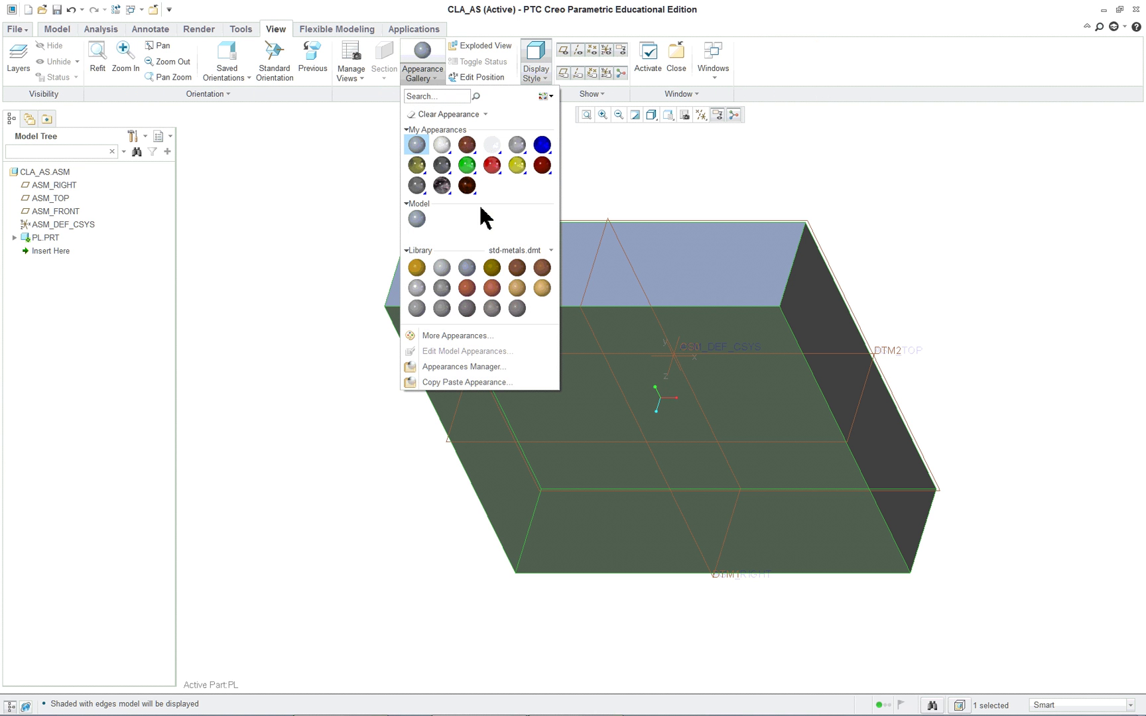
{"action": "left_click", "coordinate": [542, 144]}
{"action": "left_click", "coordinate": [37, 239]}
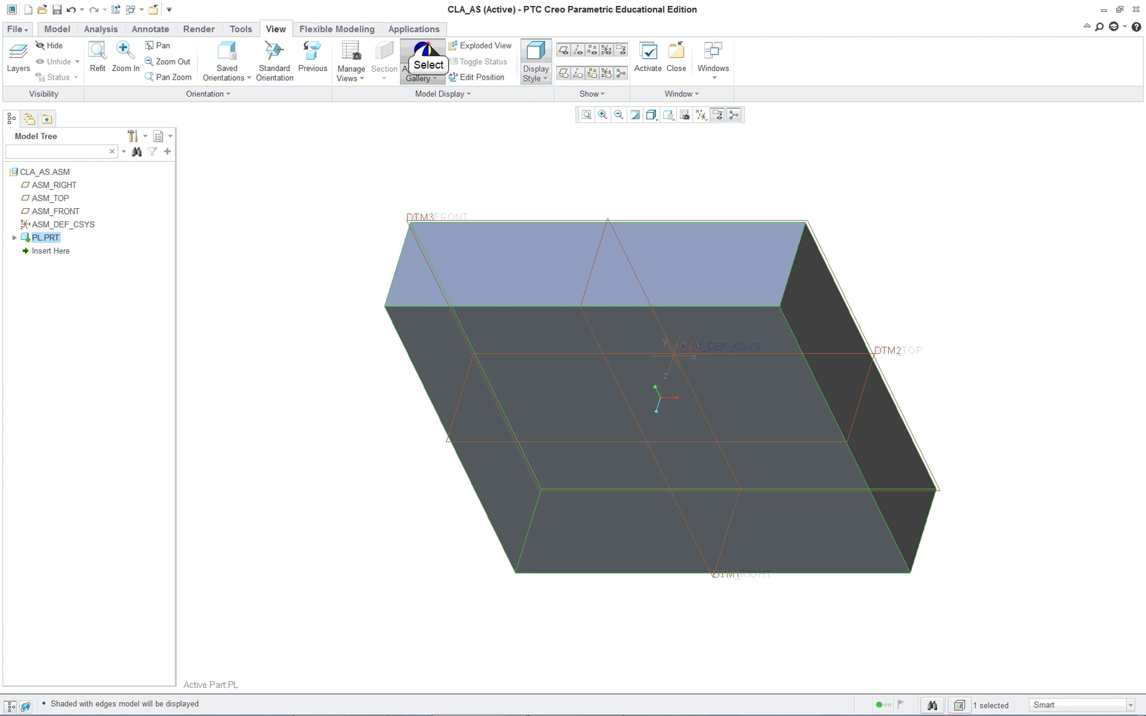
{"action": "middle_click", "coordinate": [350, 174]}
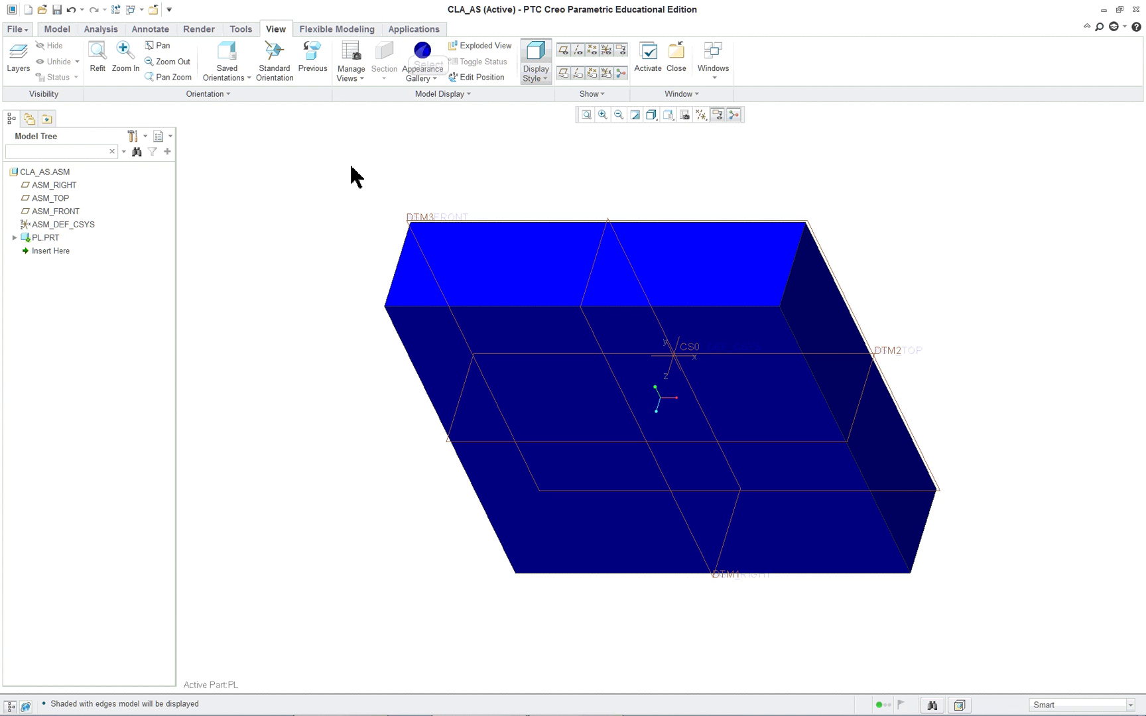
Edit the plate appearance: colour RGB 209/229/255, reflection colour 153/0/7.6.
{"action": "left_click", "coordinate": [418, 73]}
{"action": "right_click", "coordinate": [415, 217]}
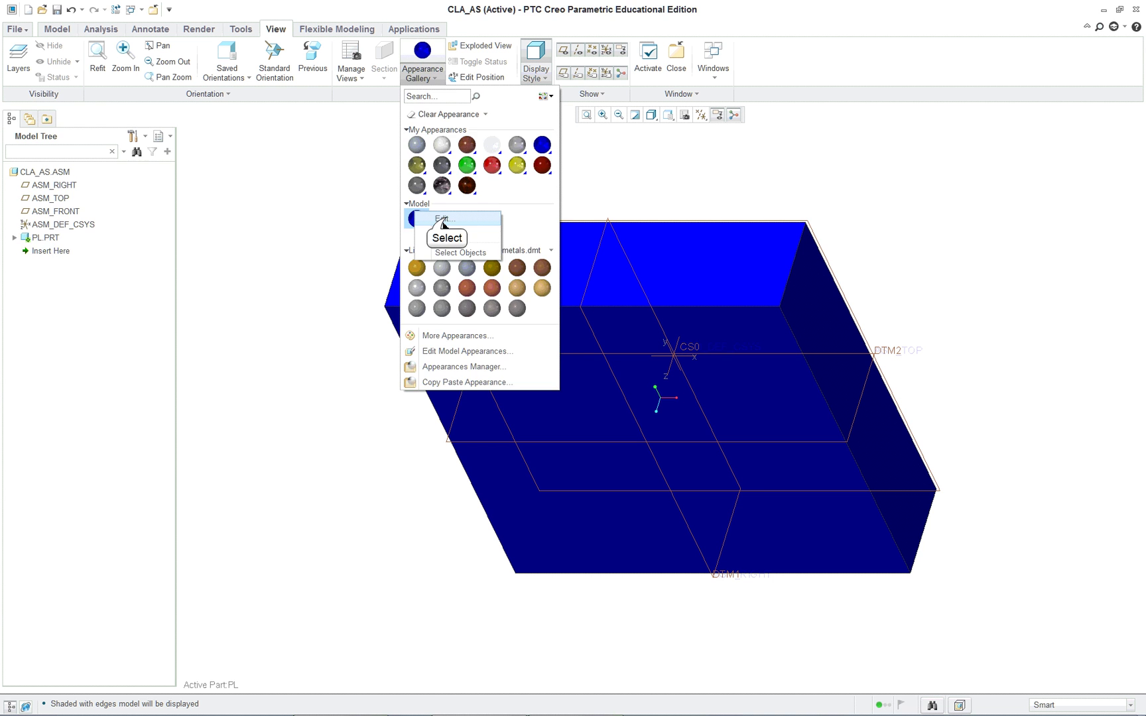
{"action": "left_click", "coordinate": [446, 218]}
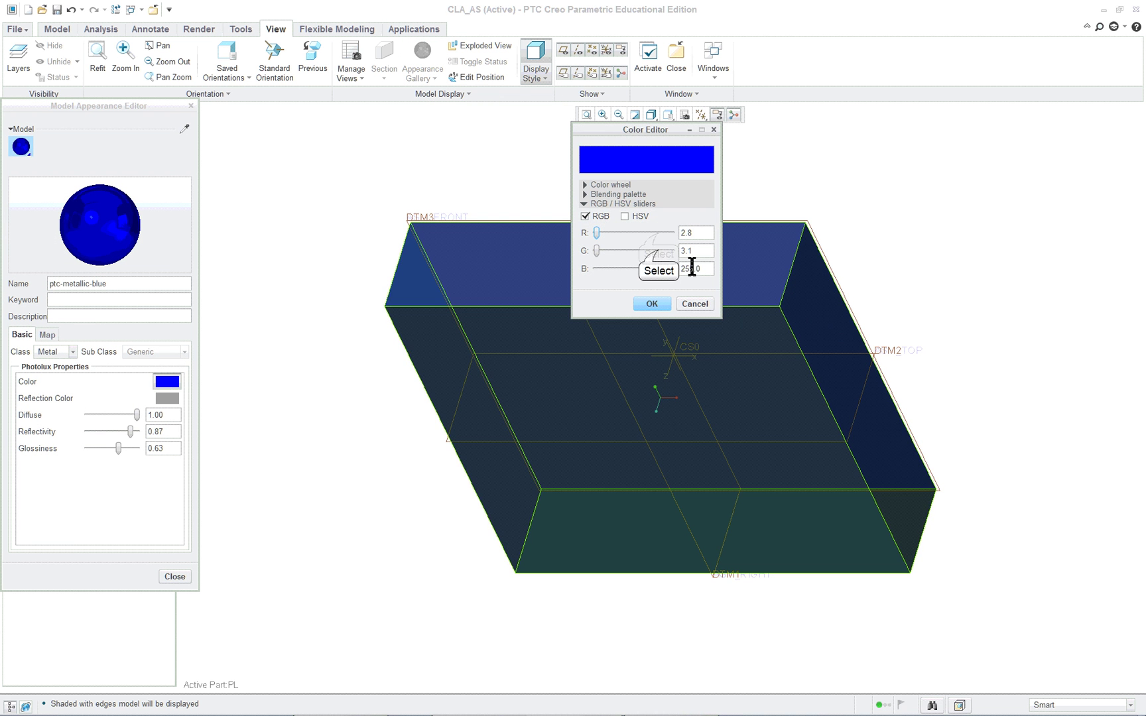
{"action": "left_click_drag", "start_coordinate": [594, 251], "coordinate": [659, 250]}
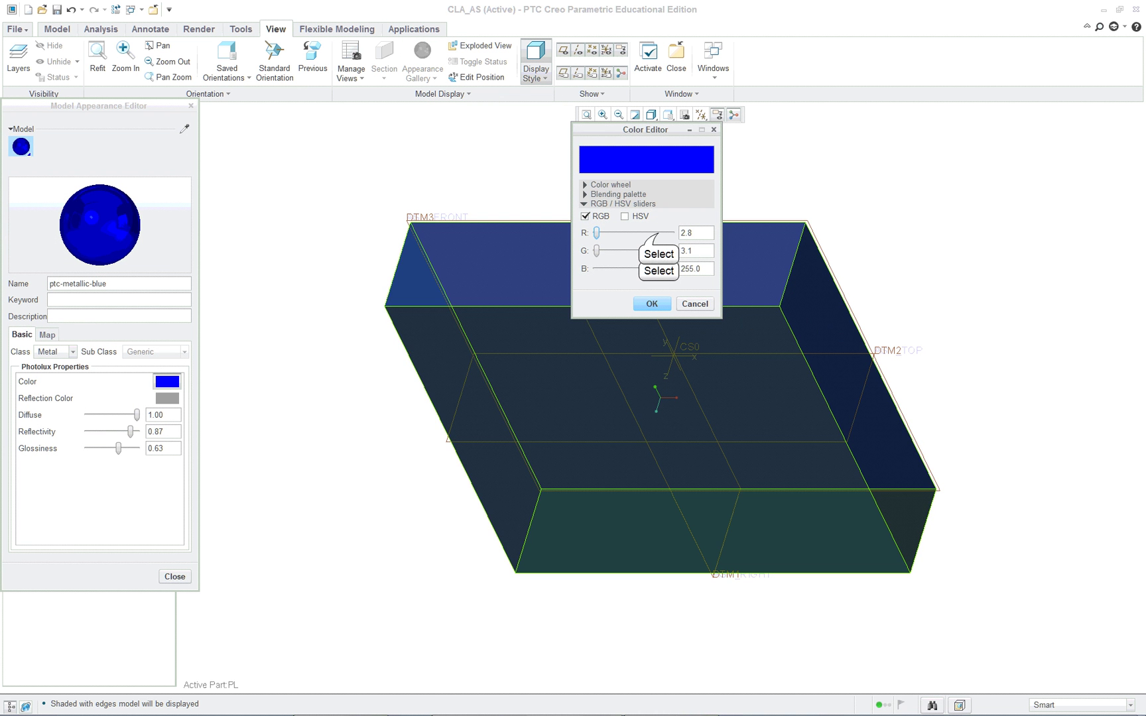
{"action": "left_click_drag", "start_coordinate": [596, 233], "coordinate": [663, 250]}
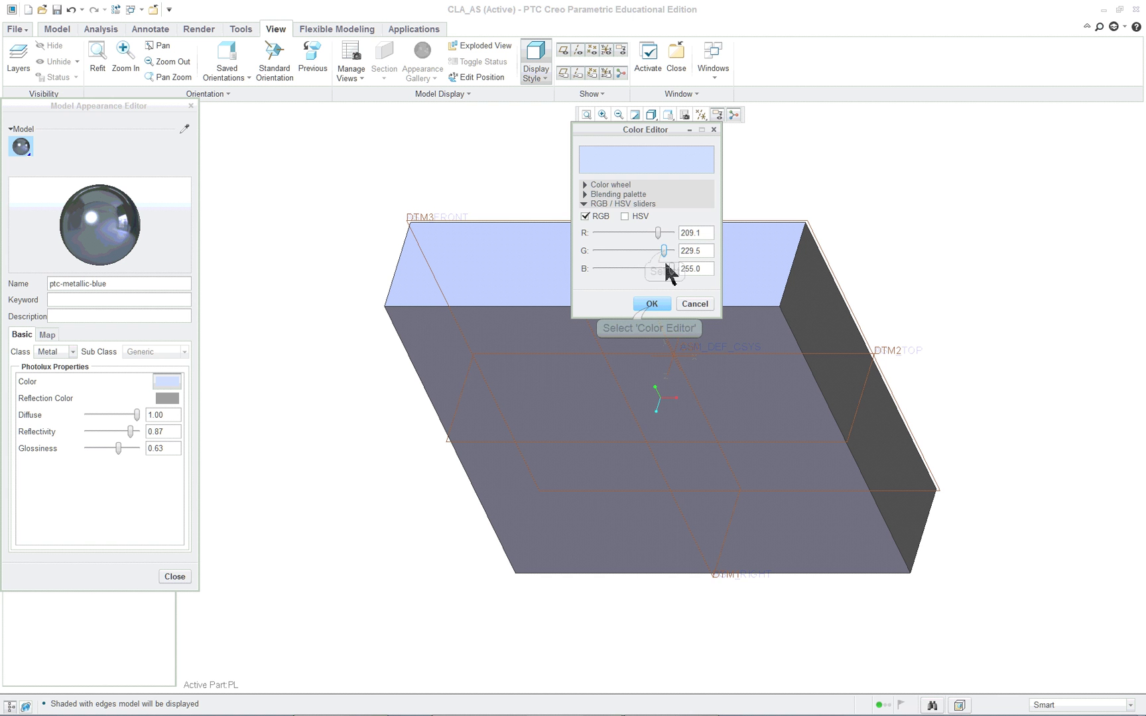
{"action": "left_click", "coordinate": [651, 304]}
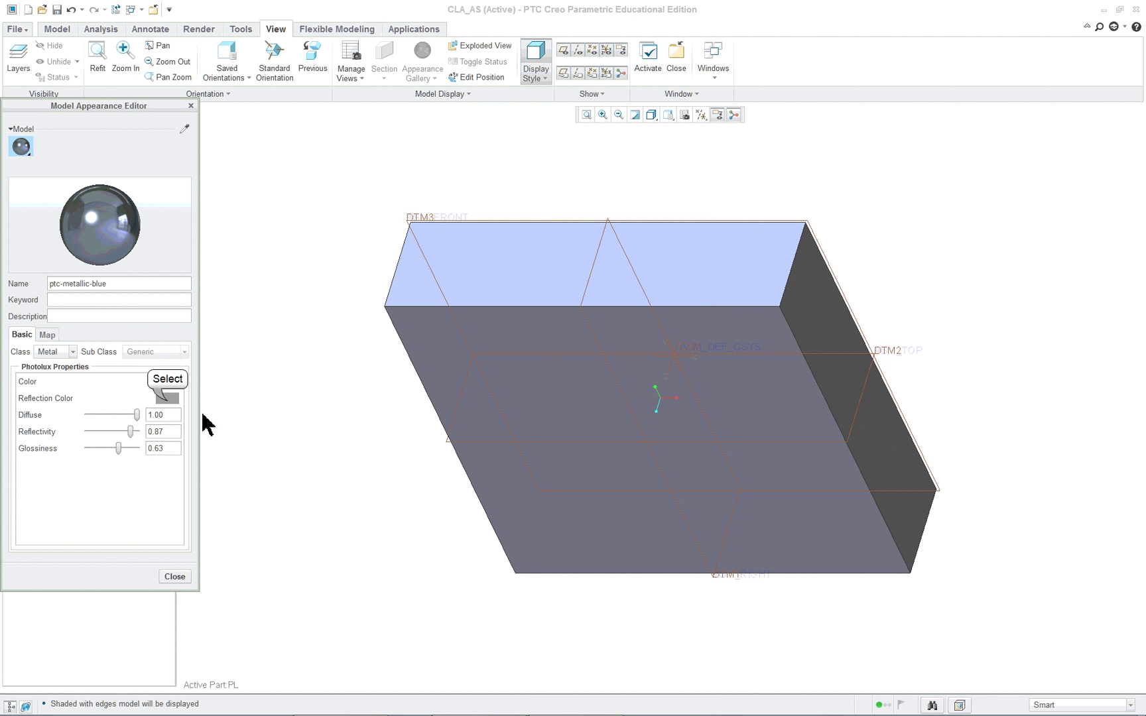
{"action": "left_click", "coordinate": [167, 399]}
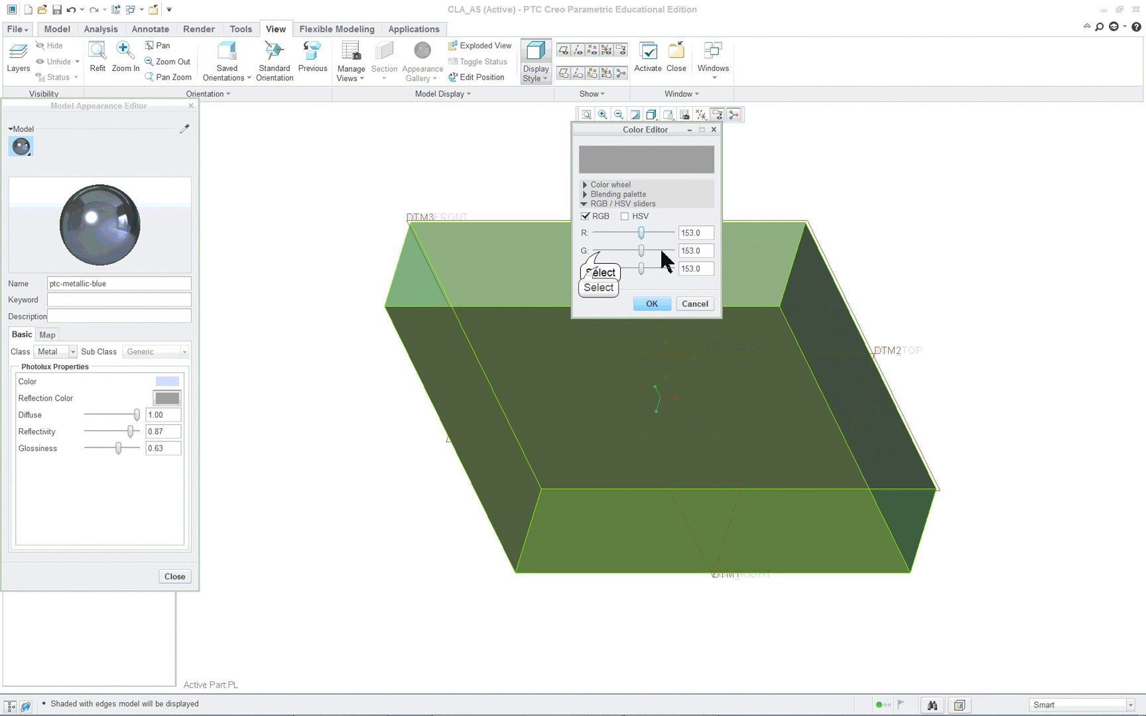
{"action": "left_click_drag", "start_coordinate": [665, 252], "coordinate": [595, 250]}
{"action": "left_click_drag", "start_coordinate": [640, 268], "coordinate": [598, 269]}
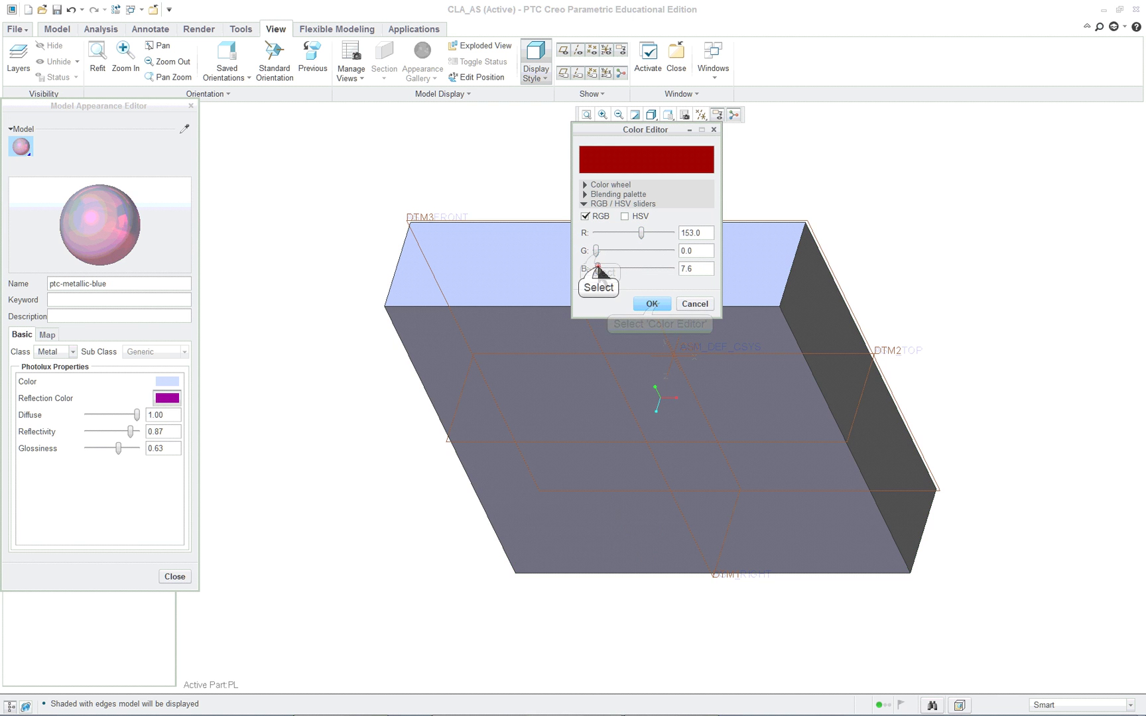
{"action": "left_click", "coordinate": [659, 302]}
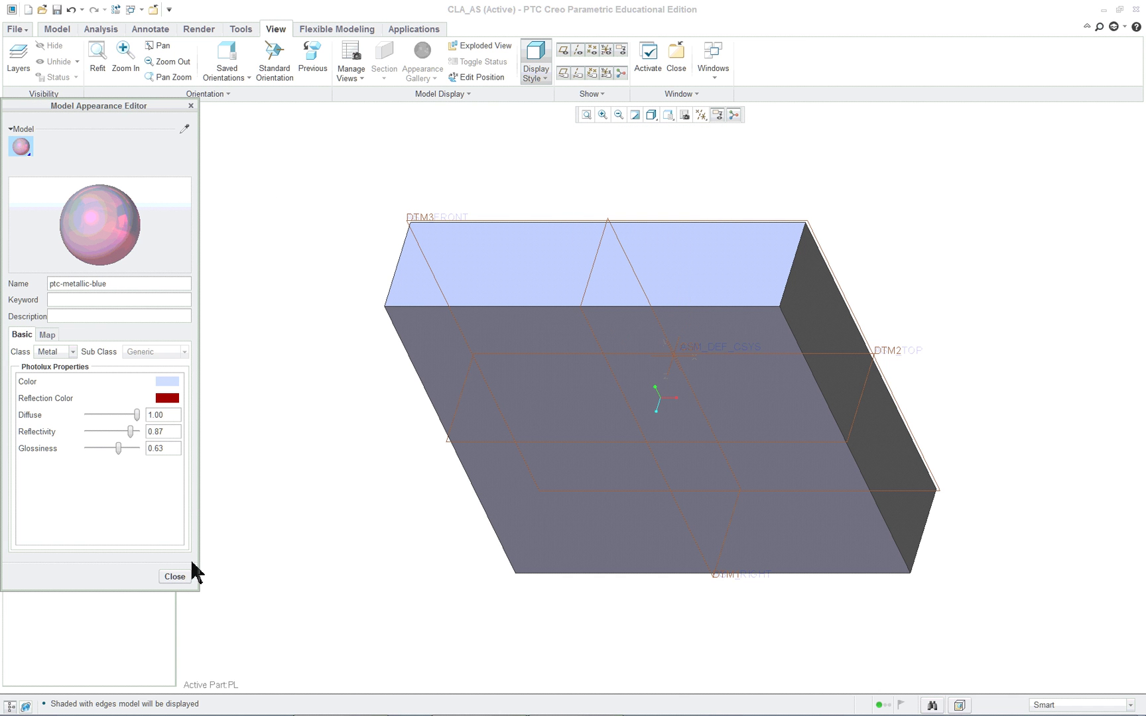
{"action": "left_click", "coordinate": [175, 576]}
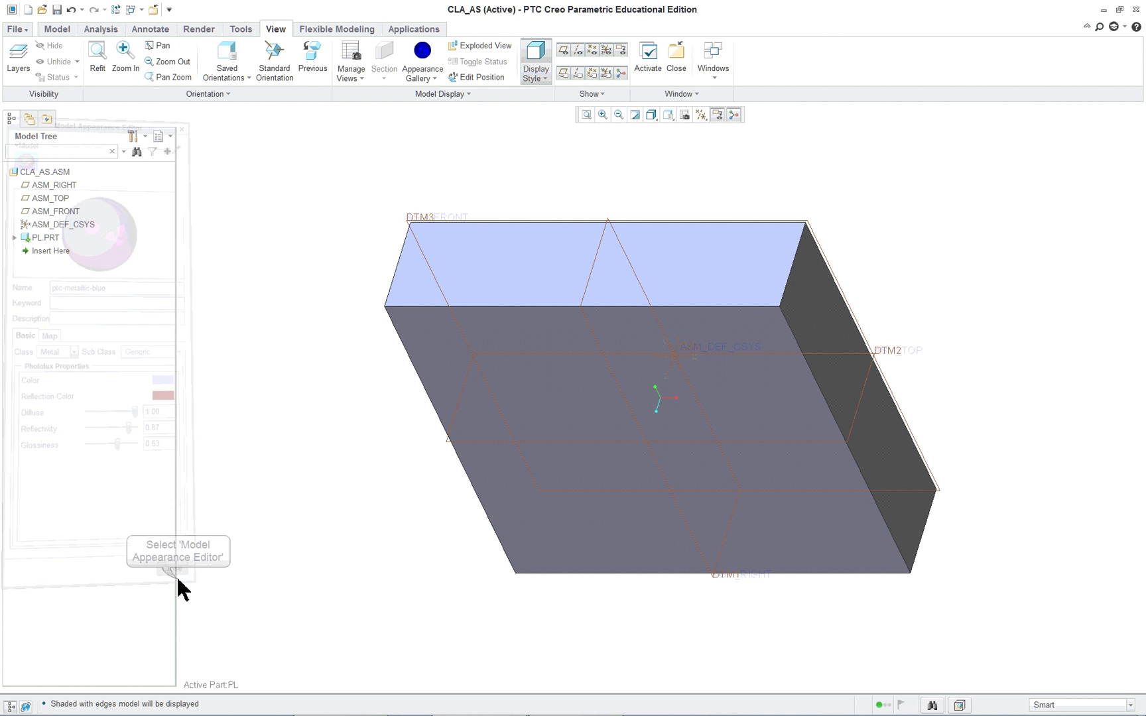
Rename the assembly coordinate system ASM_DEF_CSYS to CL-ASM-_DEF_CSYS.
{"action": "middle_click_drag", "start_coordinate": [435, 487], "coordinate": [395, 467]}
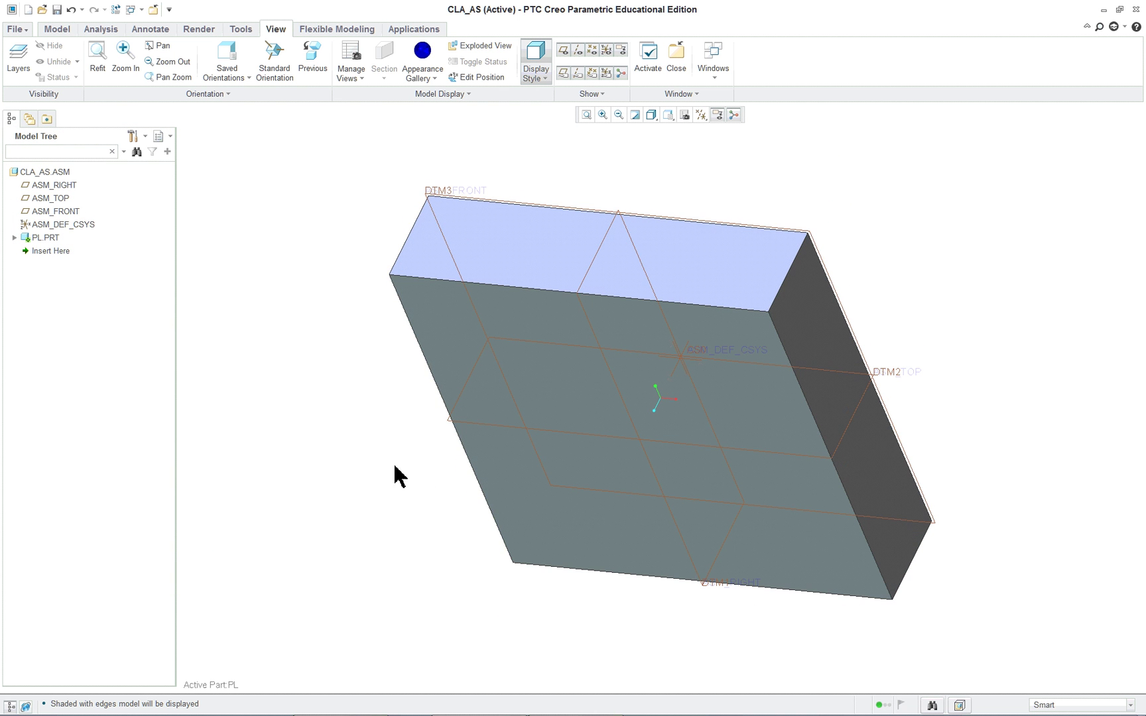
{"action": "left_click", "coordinate": [30, 237]}
{"action": "left_click", "coordinate": [50, 211]}
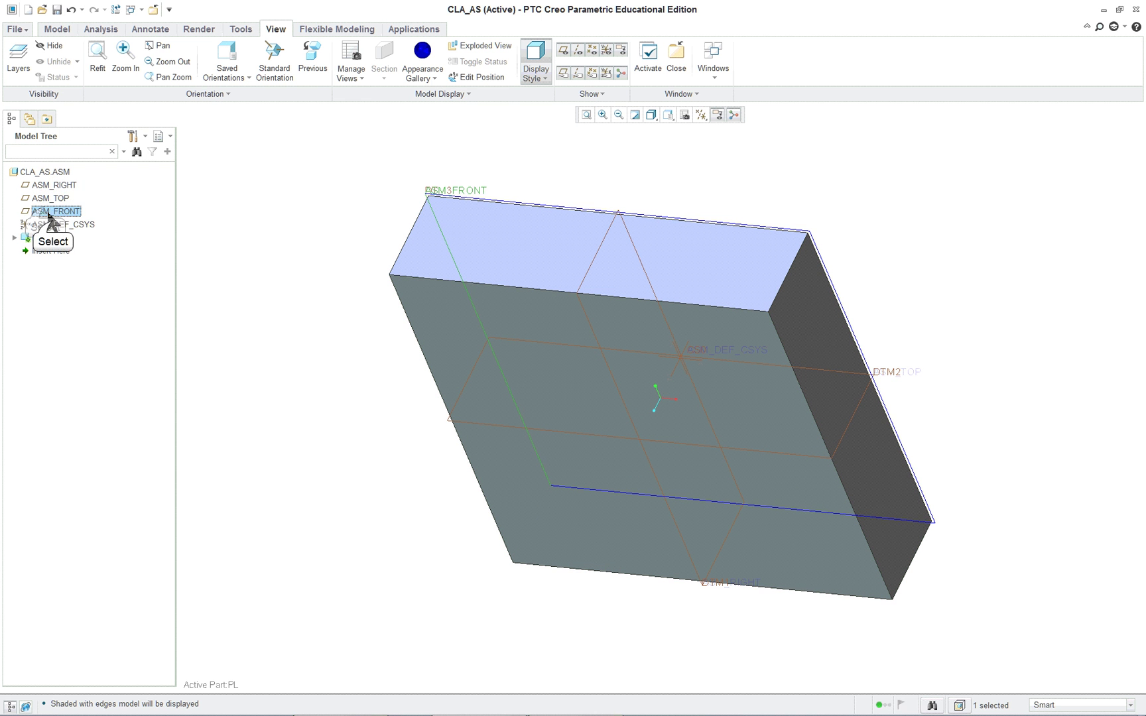
{"action": "left_click", "coordinate": [53, 185]}
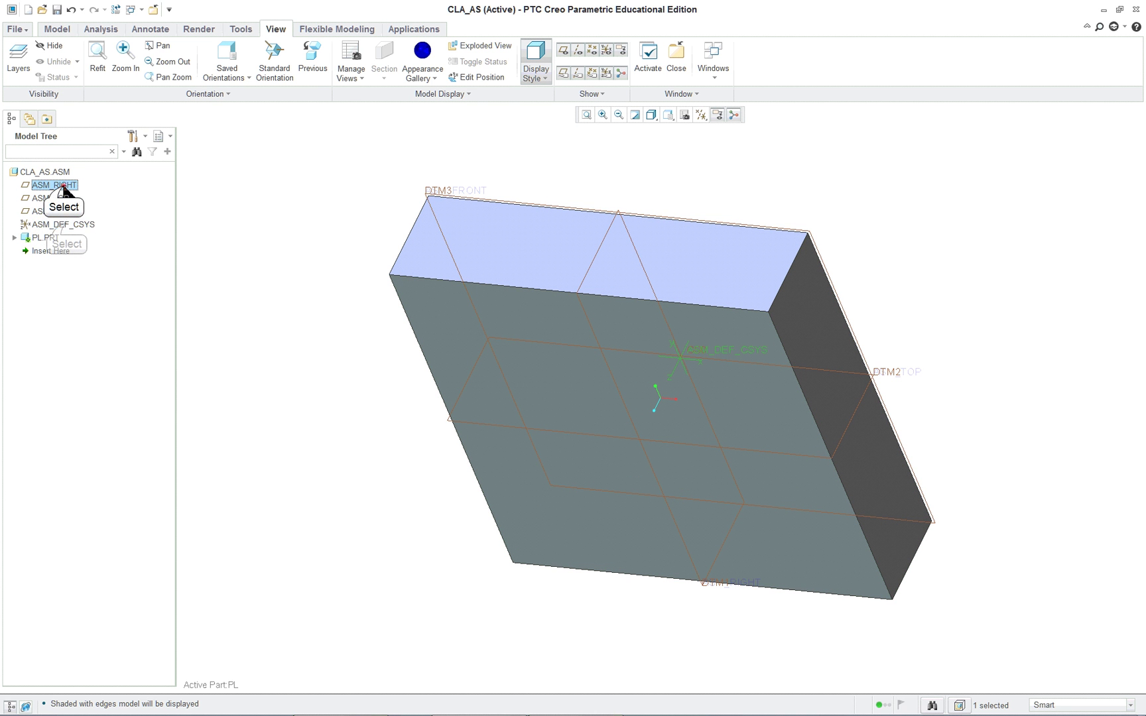
{"action": "left_click", "coordinate": [70, 225]}
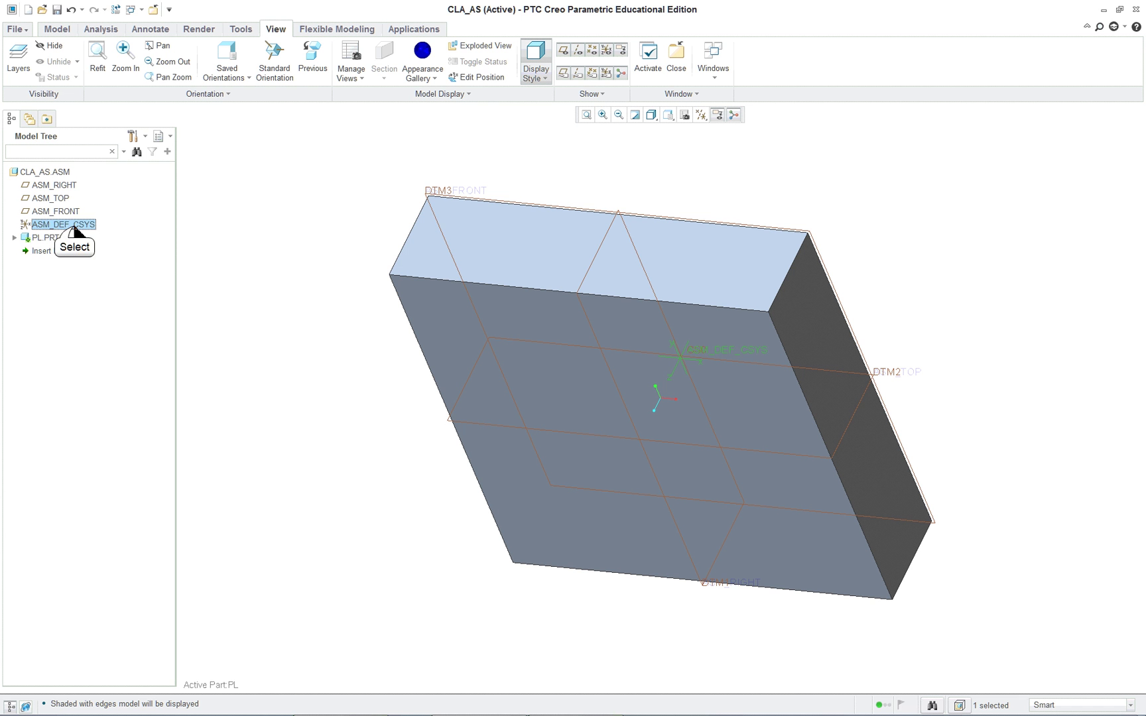
{"action": "left_click", "coordinate": [74, 225]}
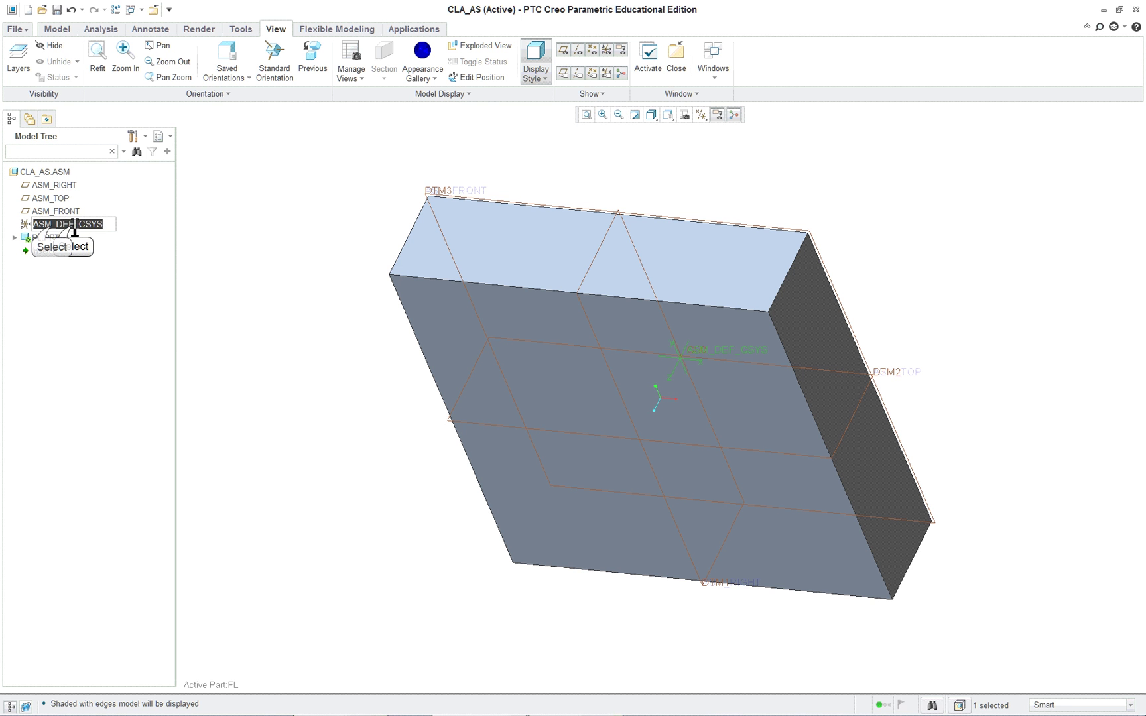
{"action": "left_click", "coordinate": [53, 225]}
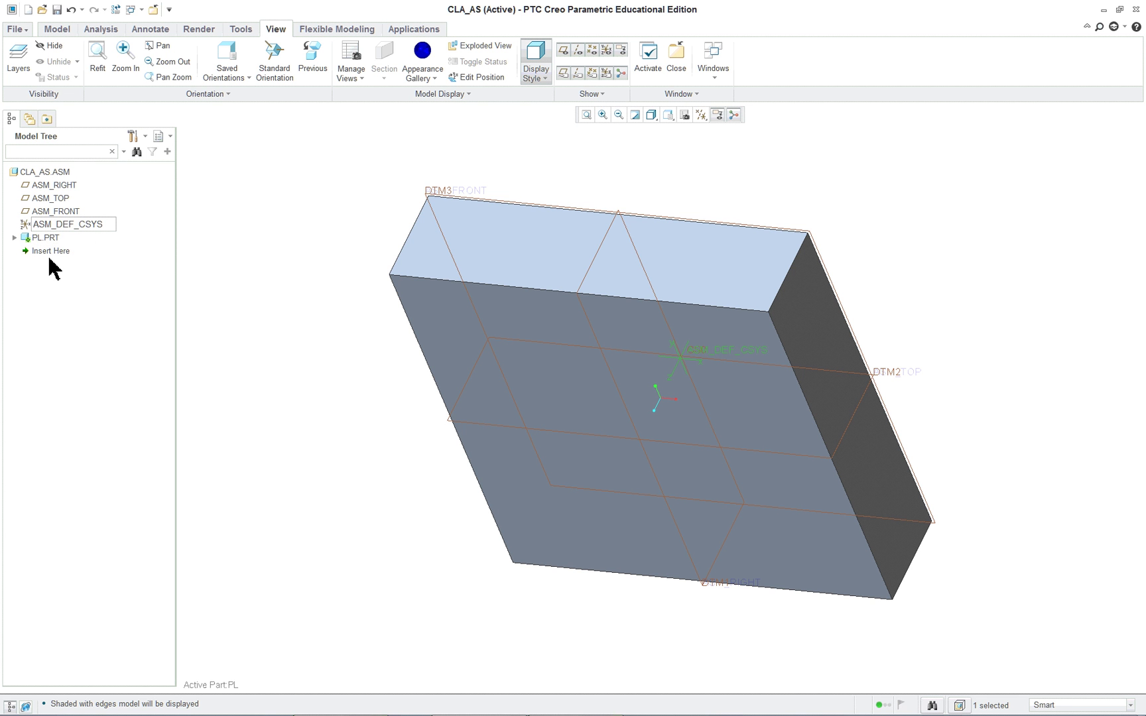
{"action": "key", "text": "BackSpace"}
{"action": "key", "text": "BackSpace"}
{"action": "key", "text": "BackSpace"}
{"action": "type", "text": "a"}
{"action": "key", "text": "Return"}
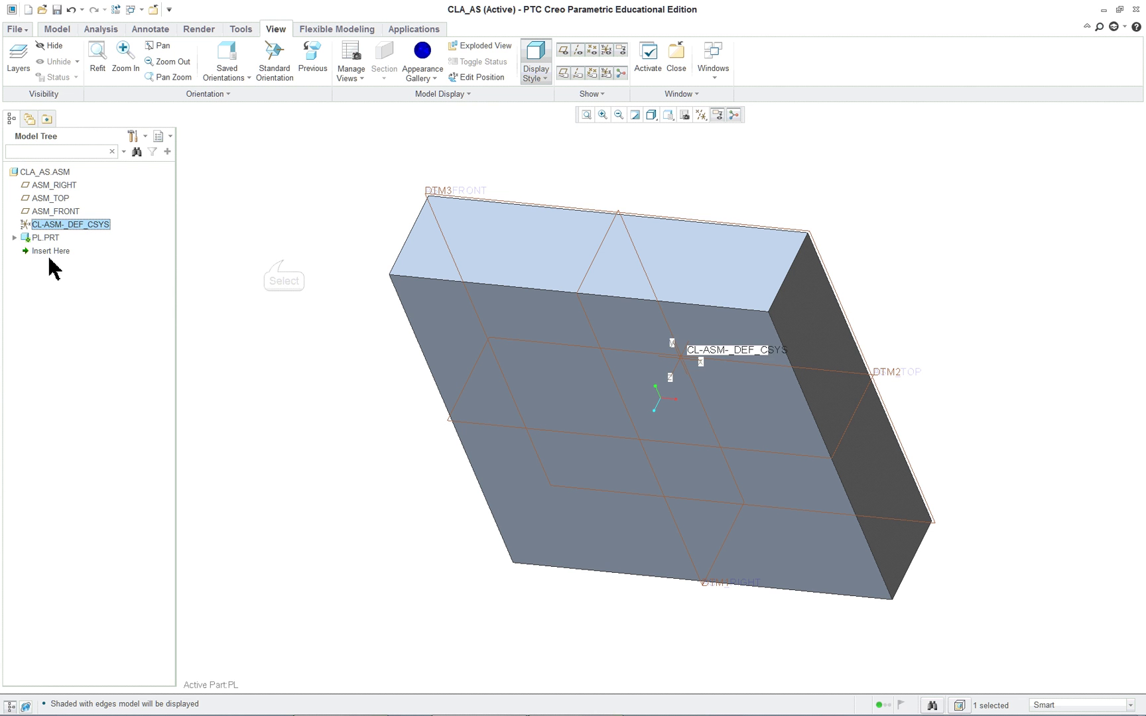
{"action": "left_click", "coordinate": [300, 264]}
Expand PL.PRT and move the DTM2 tag beside the plate edge.
{"action": "left_click", "coordinate": [14, 237]}
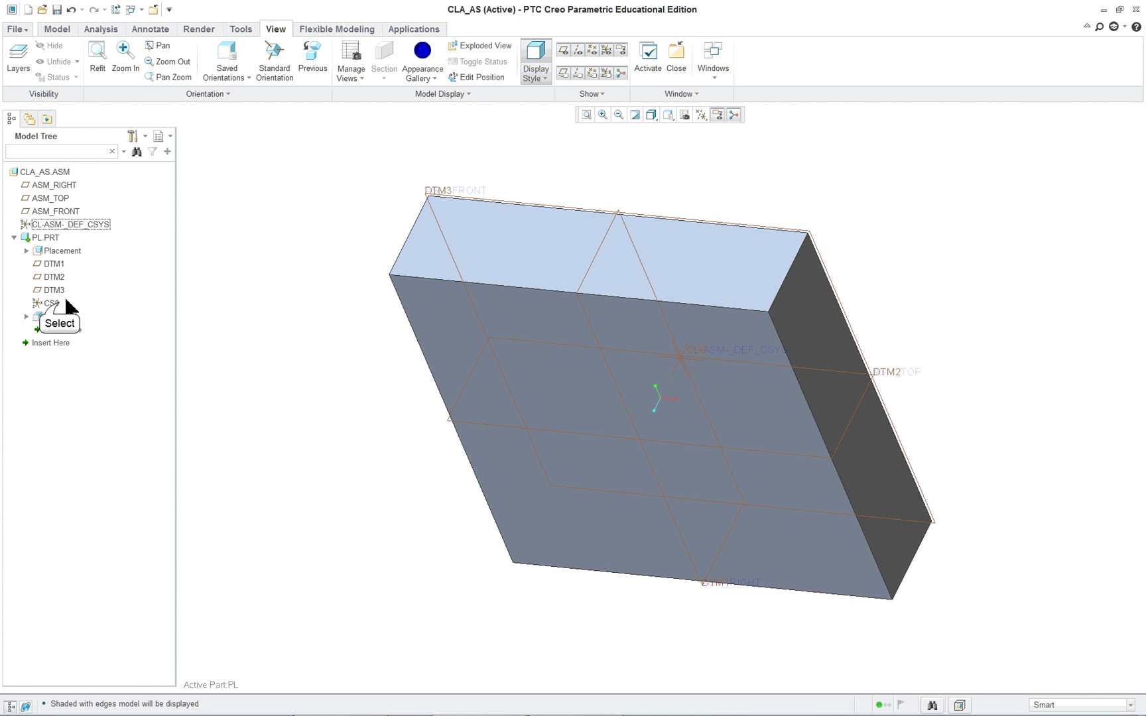
{"action": "left_click", "coordinate": [58, 303]}
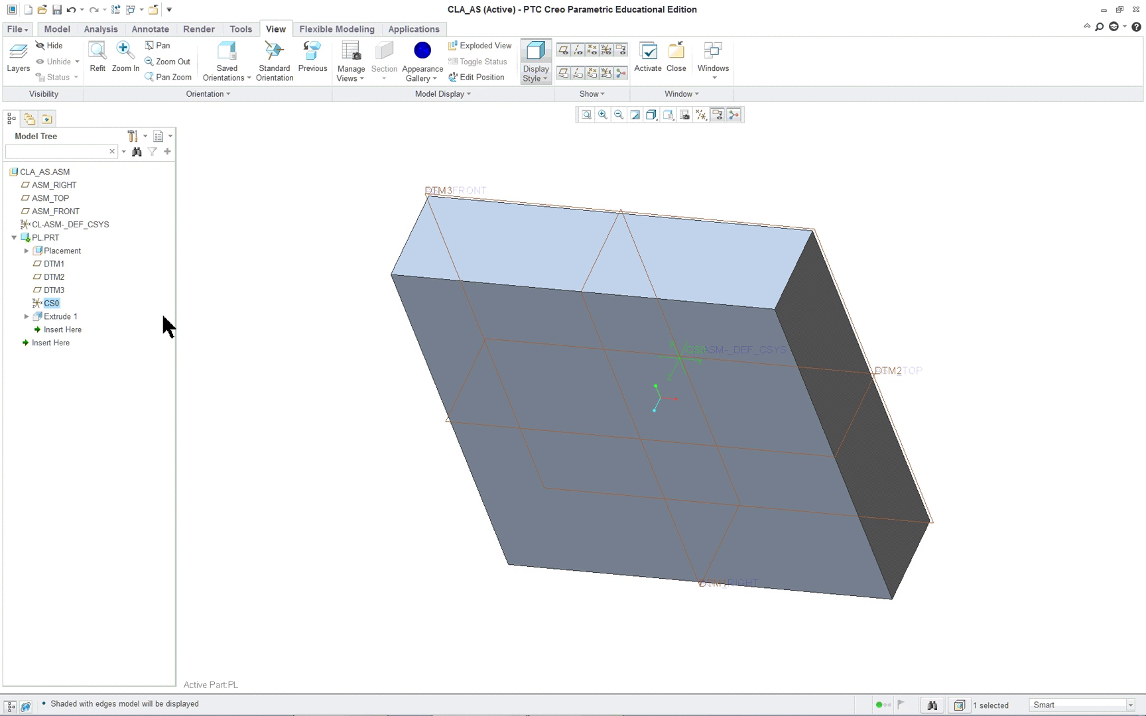
{"action": "left_click", "coordinate": [895, 377]}
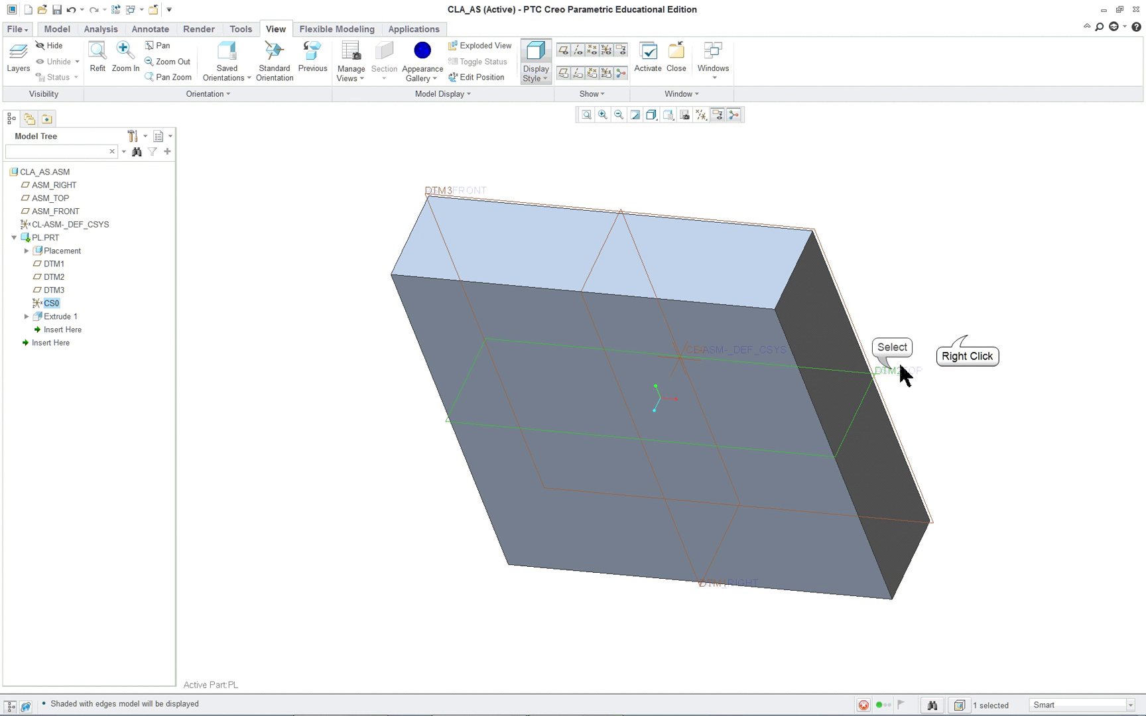
{"action": "right_click", "coordinate": [967, 336]}
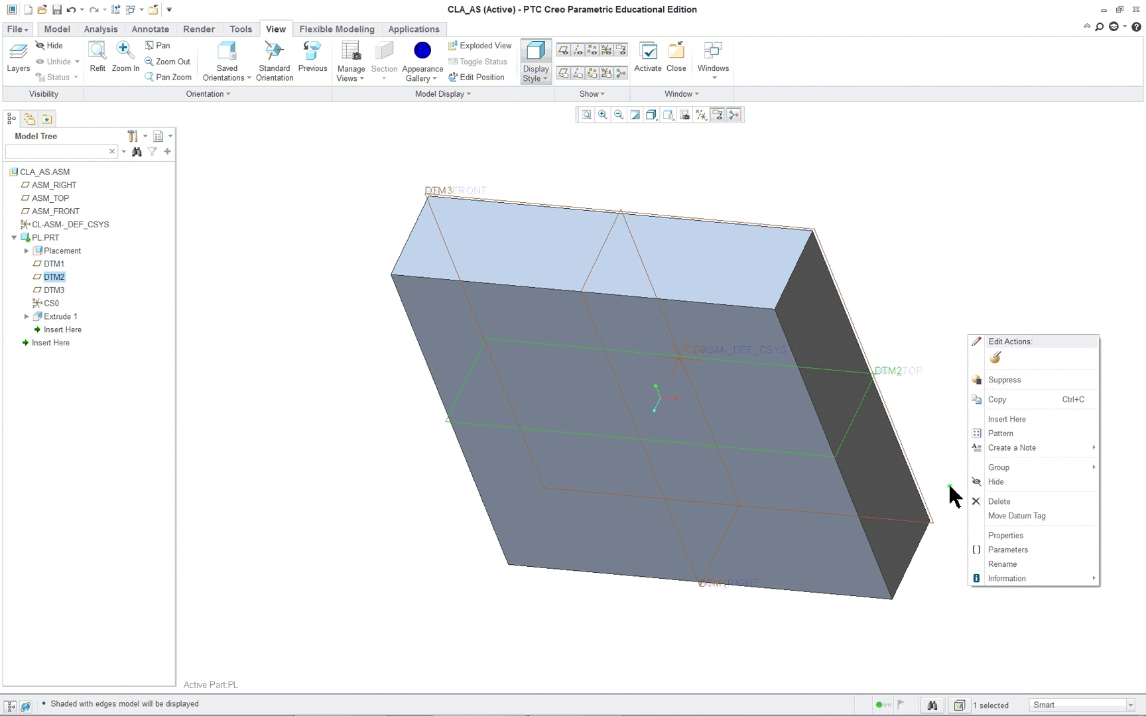
{"action": "left_click", "coordinate": [1022, 516]}
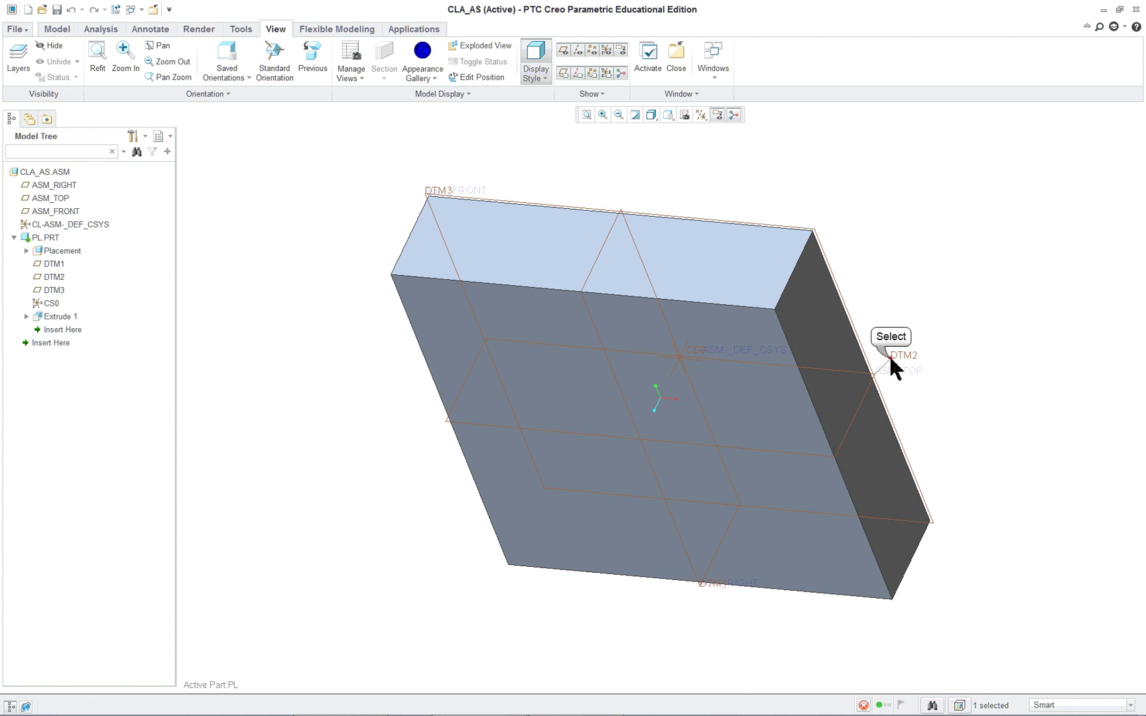
{"action": "left_click", "coordinate": [890, 359]}
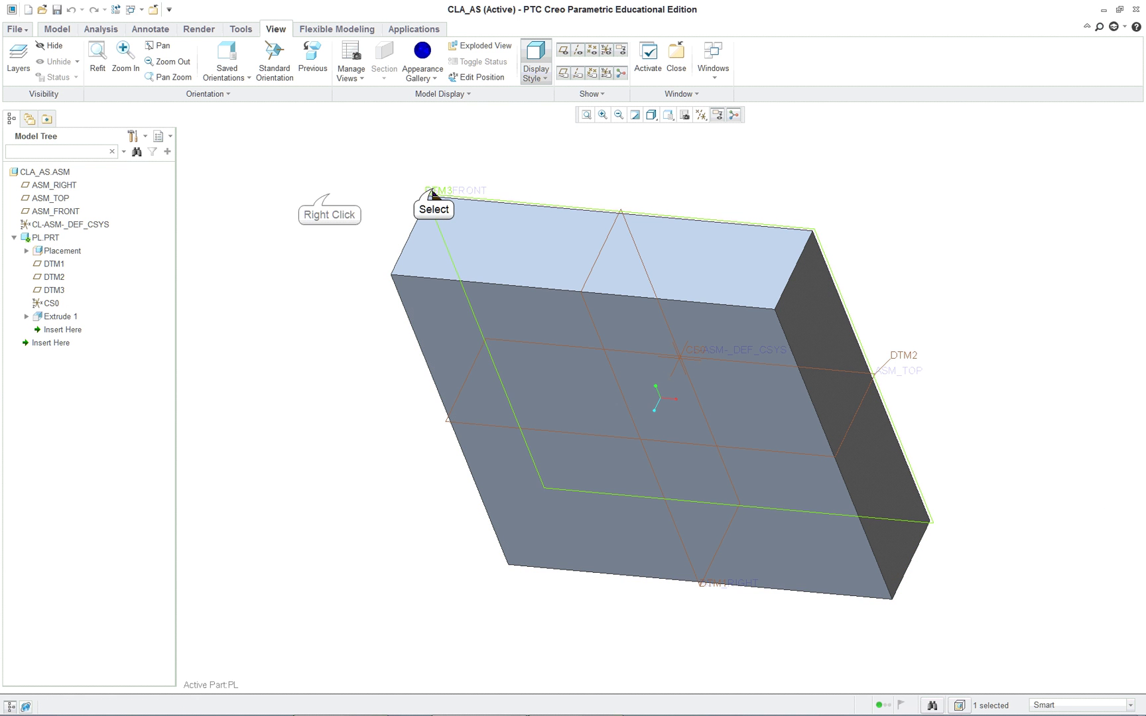
Reposition the DTM3 and DTM1 datum tags beside the plate.
{"action": "left_click", "coordinate": [431, 194]}
{"action": "right_click", "coordinate": [432, 194]}
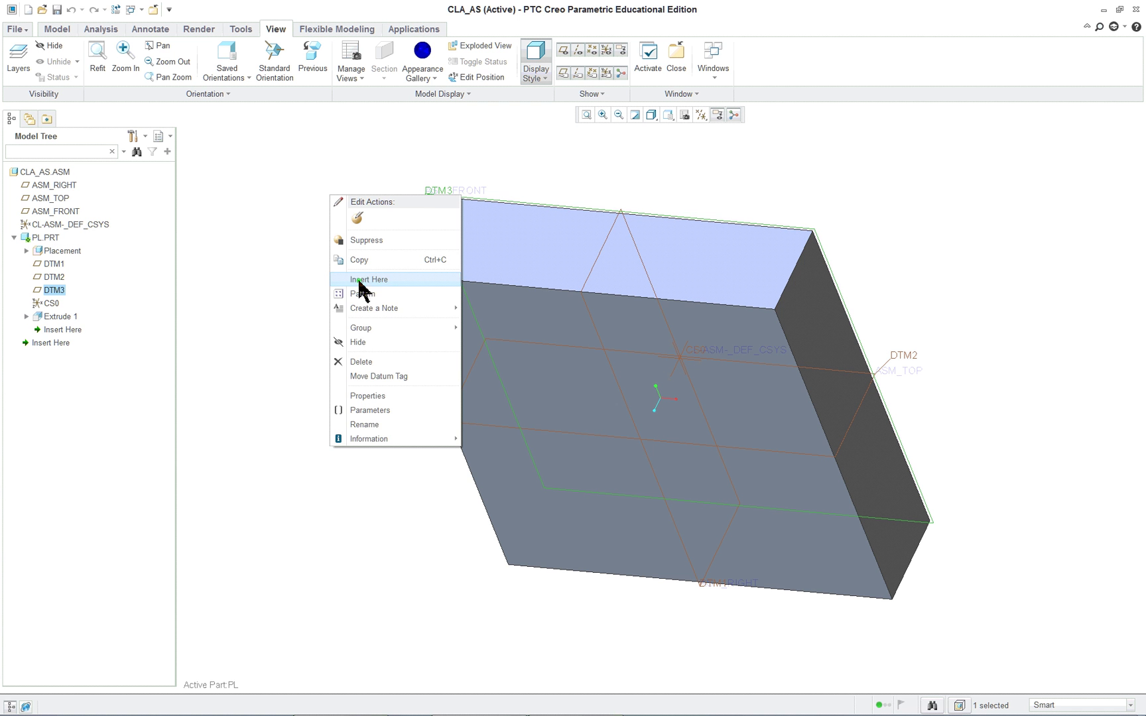
{"action": "left_click", "coordinate": [368, 375]}
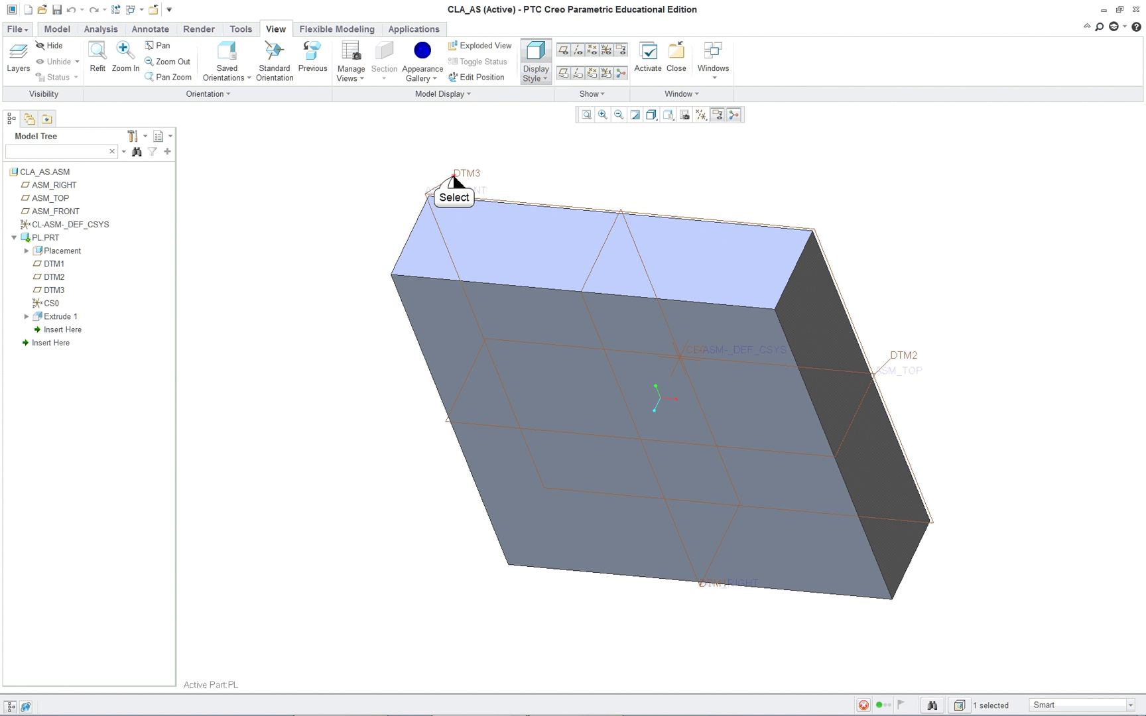
{"action": "left_click", "coordinate": [453, 177]}
{"action": "middle_click_drag", "start_coordinate": [689, 630], "coordinate": [746, 608]}
{"action": "left_click", "coordinate": [746, 608]}
{"action": "right_click", "coordinate": [852, 627]}
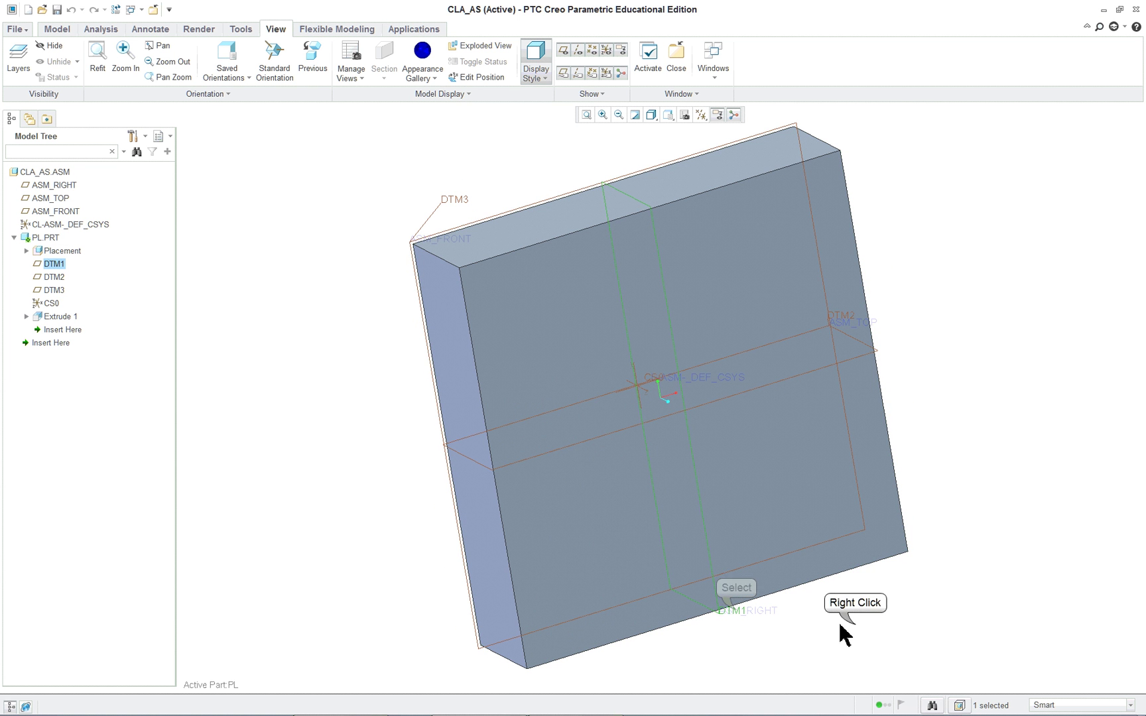
{"action": "left_click", "coordinate": [905, 554]}
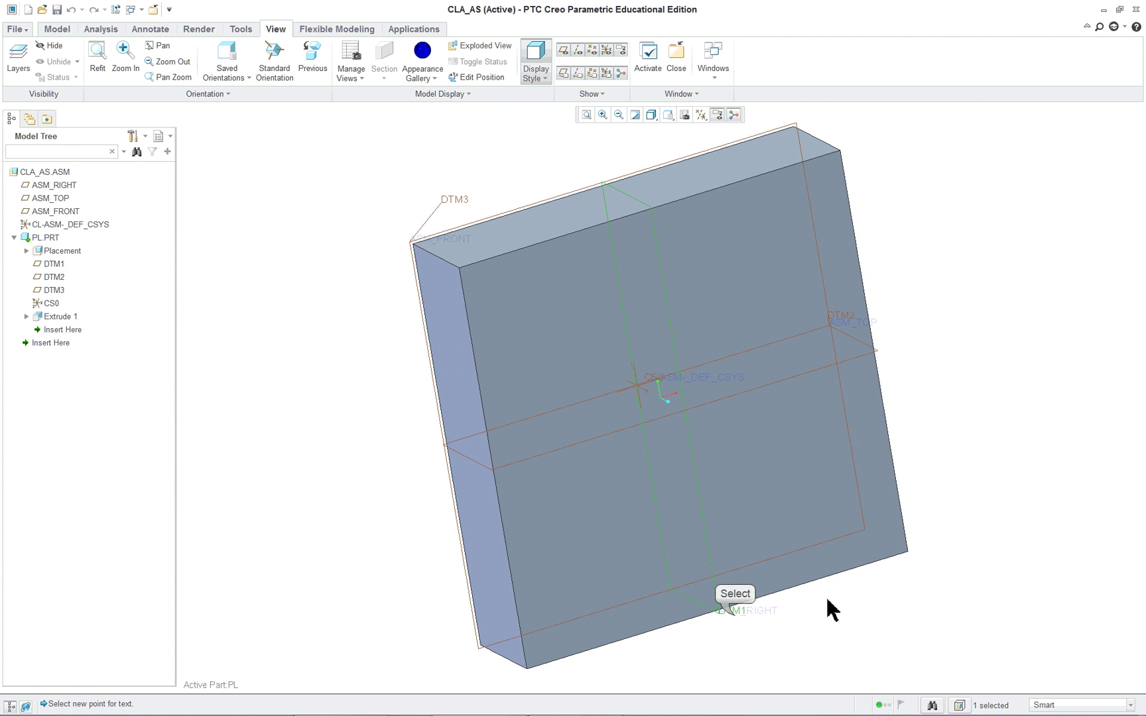
{"action": "left_click", "coordinate": [741, 620]}
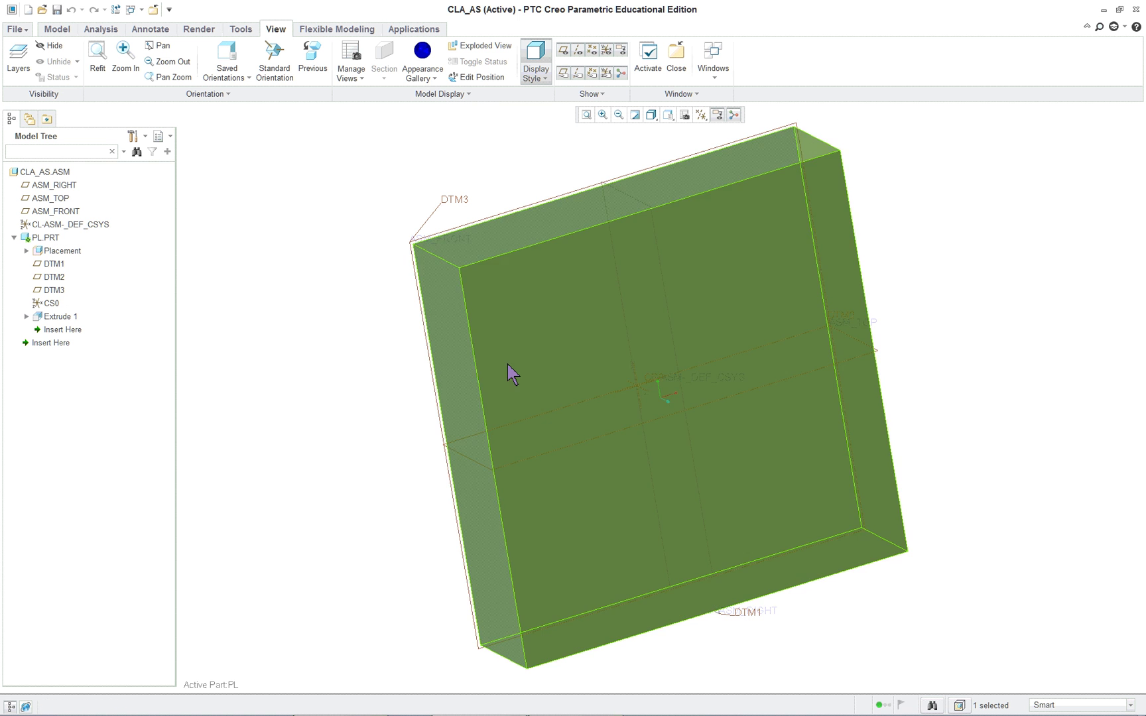
{"action": "middle_click_drag", "start_coordinate": [245, 294], "coordinate": [963, 404]}
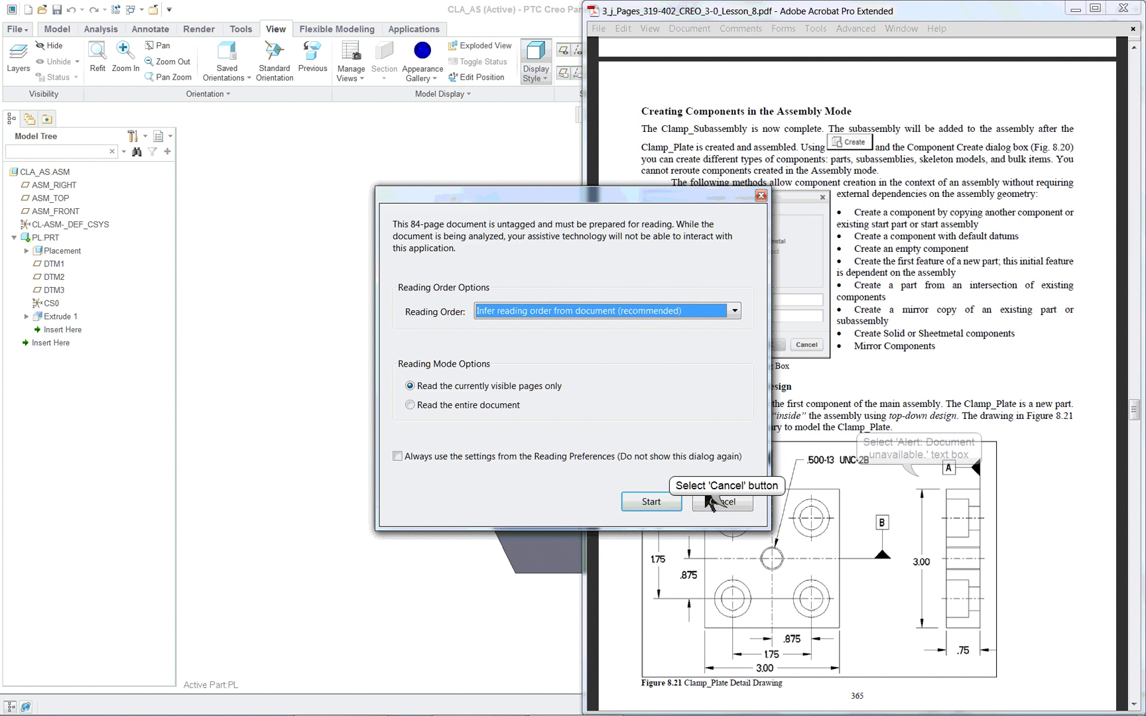
Dismiss the Acrobat notice, scroll to the page 369 tapped-hole steps, and return to Creo.
{"action": "left_click", "coordinate": [723, 502]}
{"action": "scroll", "coordinate": [1016, 457], "scroll_direction": "down", "scroll_amount": 3}
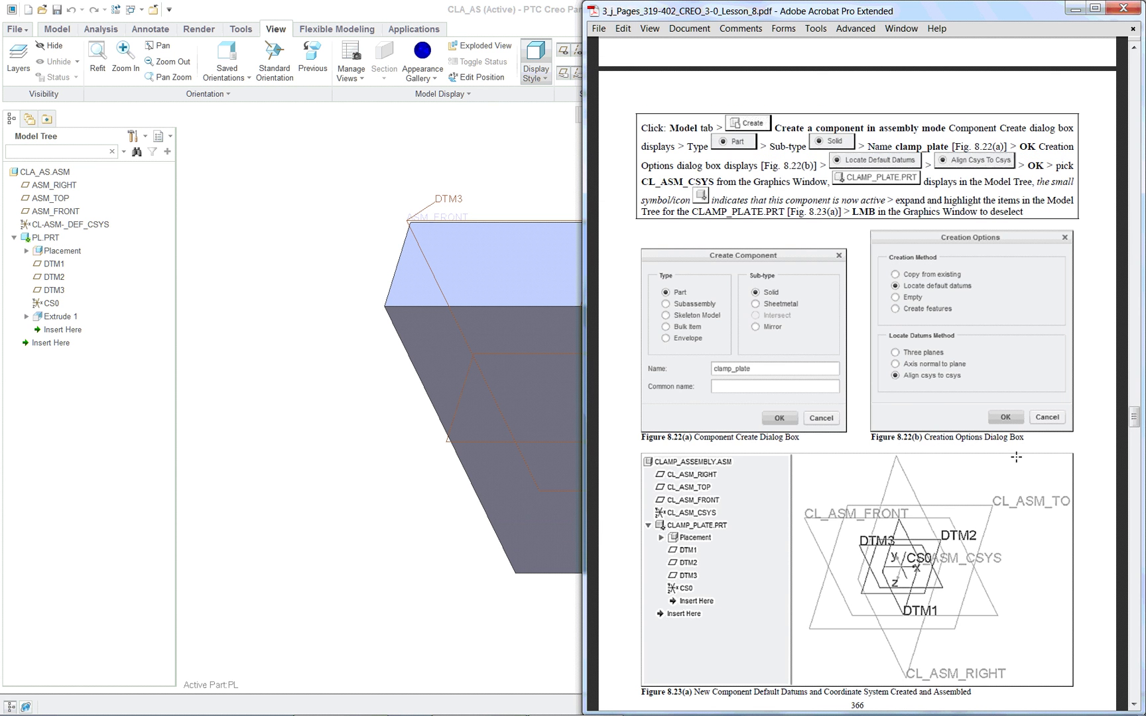
{"action": "scroll", "coordinate": [857, 398], "scroll_direction": "down", "scroll_amount": 6}
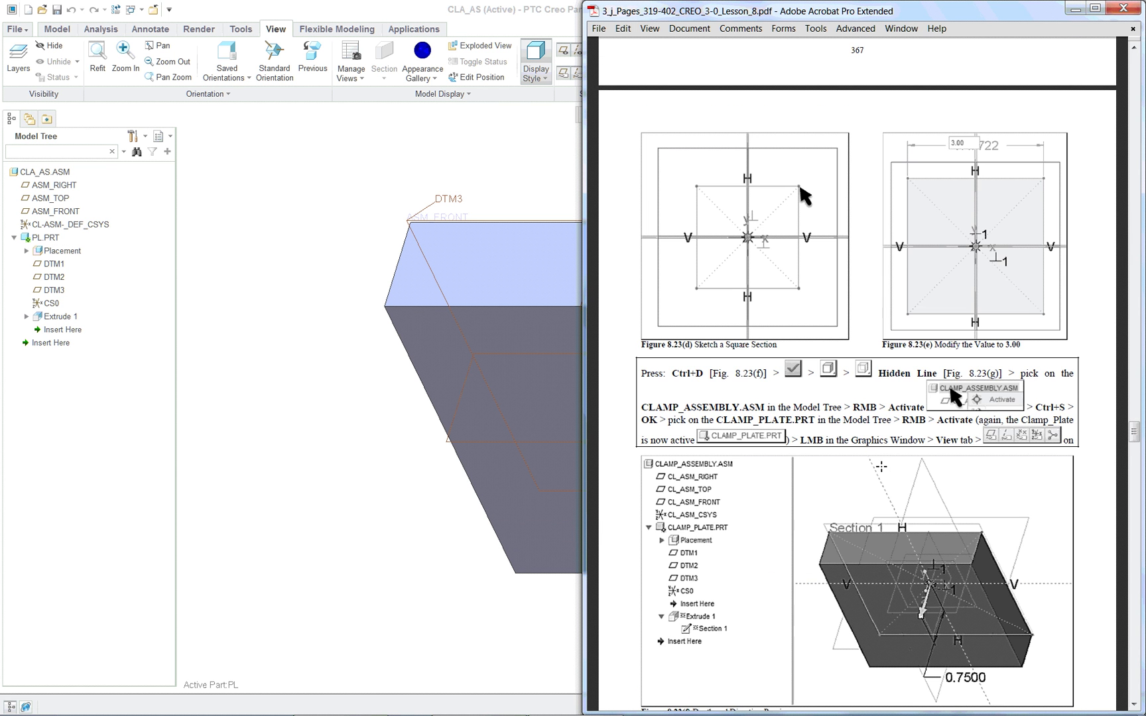
{"action": "scroll", "coordinate": [880, 466], "scroll_direction": "down", "scroll_amount": 5}
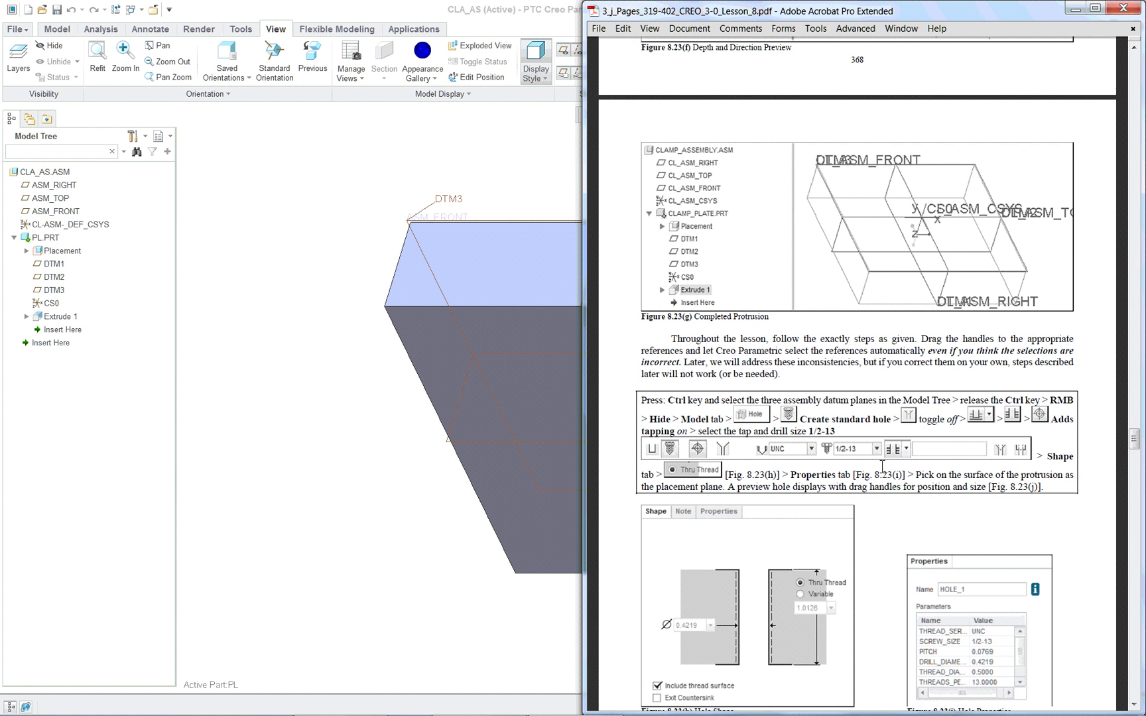
{"action": "scroll", "coordinate": [880, 468], "scroll_direction": "down", "scroll_amount": 3}
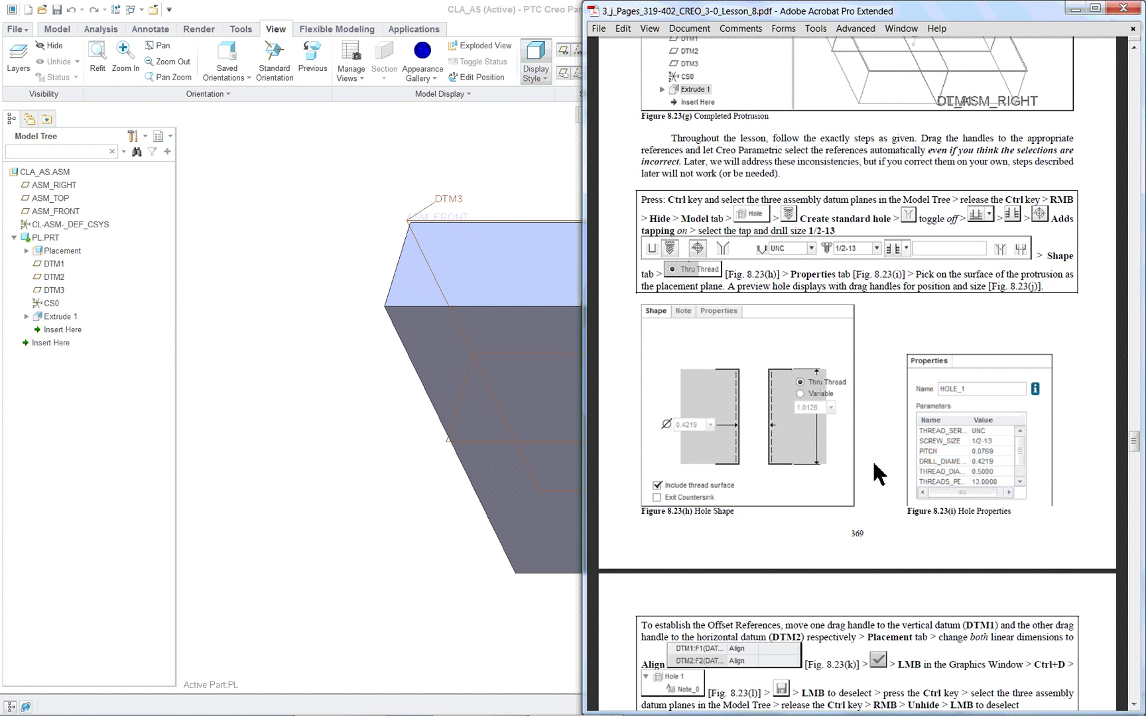
{"action": "left_click", "coordinate": [297, 189]}
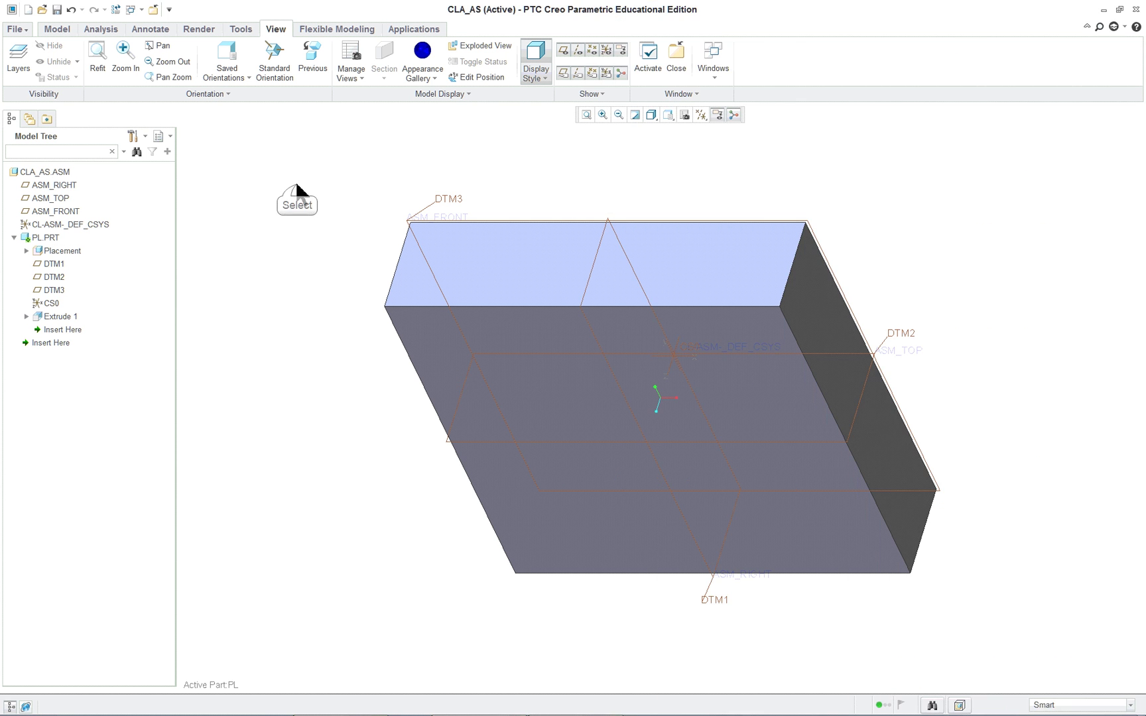
Start a standard tapped 1/2-13 UNC hole with Through All depth and Thru Thread.
{"action": "left_click", "coordinate": [54, 32]}
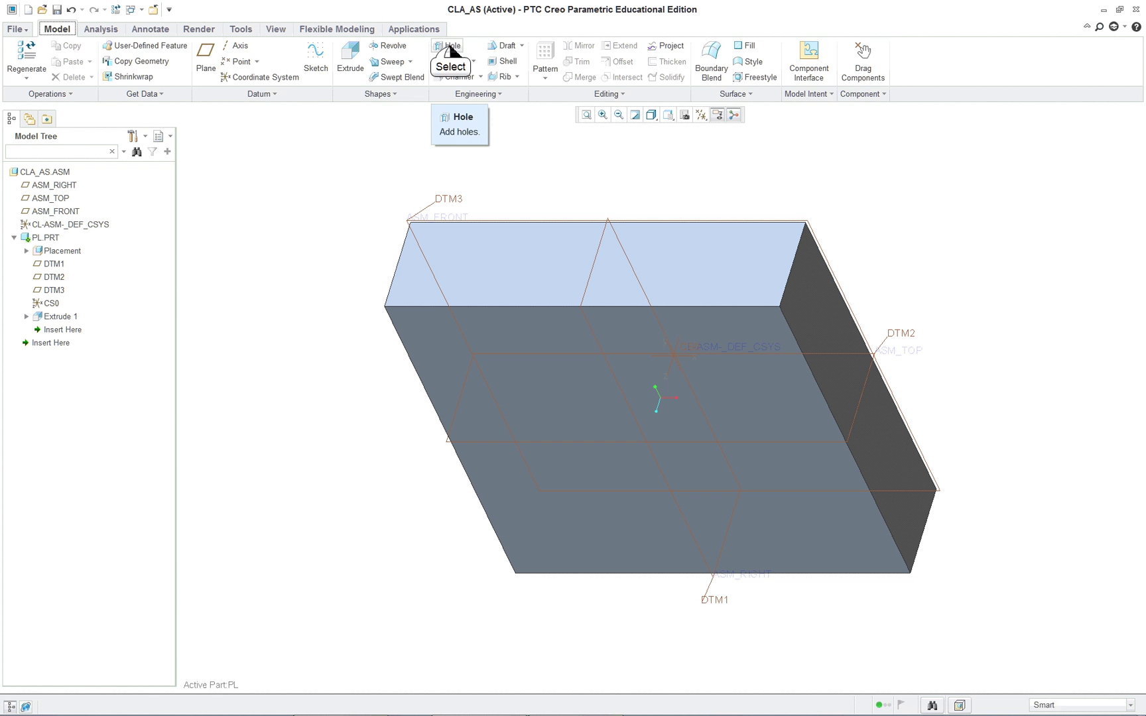
{"action": "left_click", "coordinate": [451, 50]}
{"action": "left_click", "coordinate": [34, 63]}
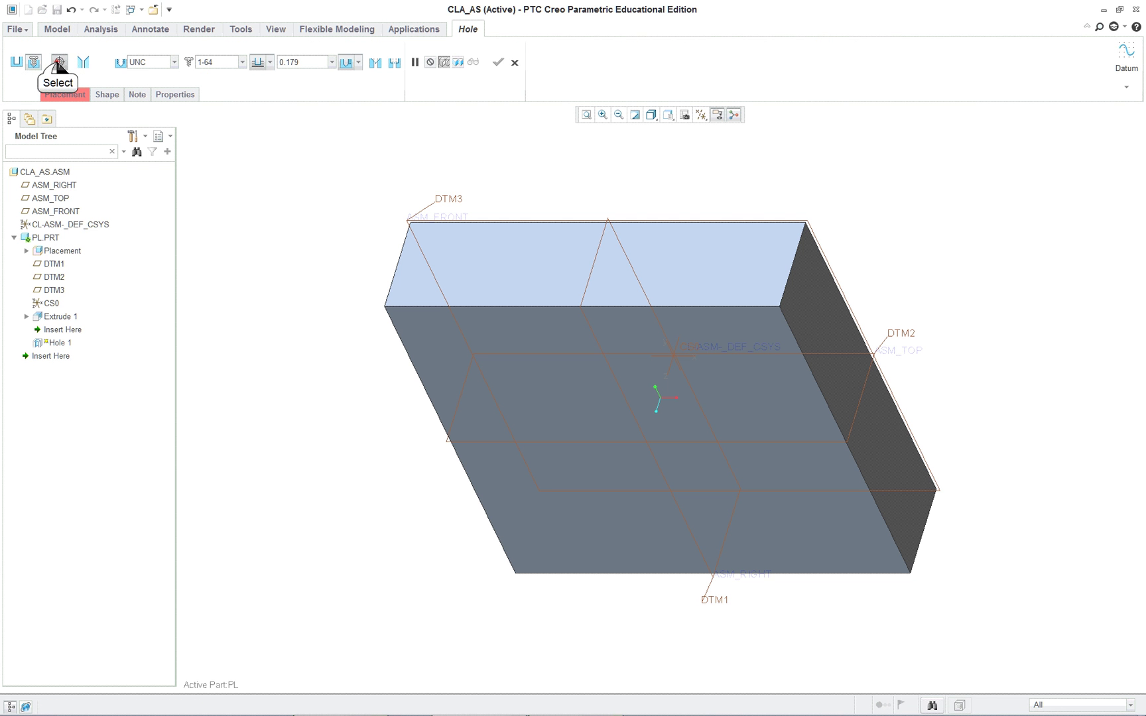
{"action": "left_click", "coordinate": [59, 63]}
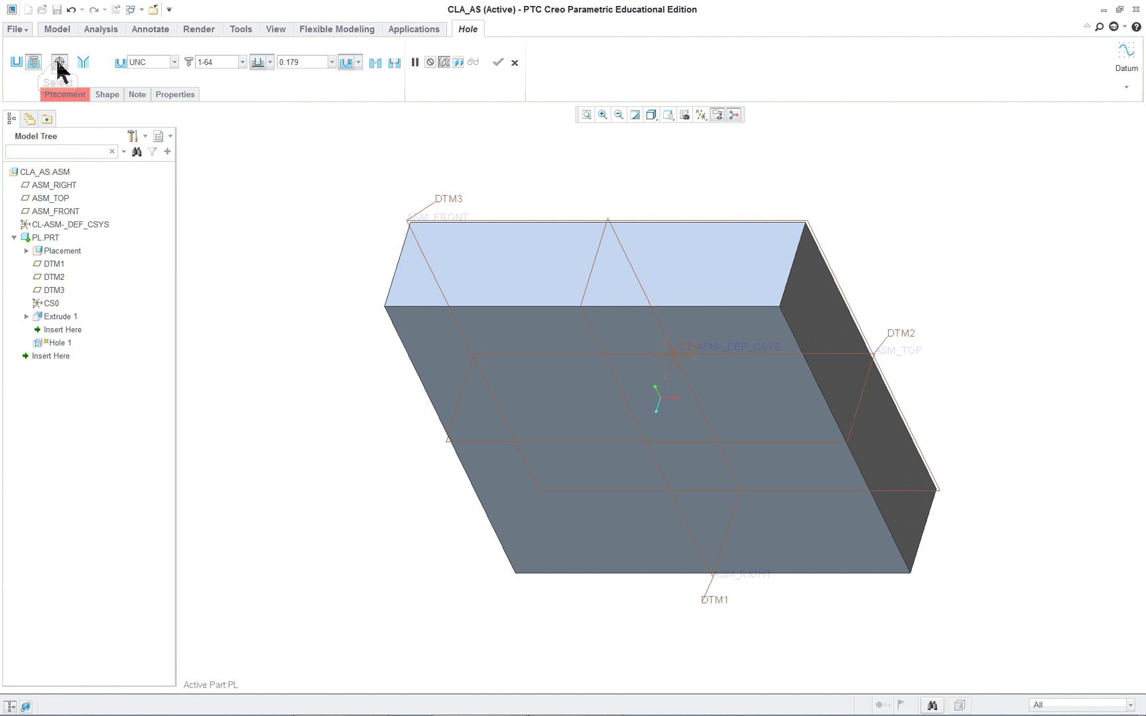
{"action": "left_click", "coordinate": [241, 61]}
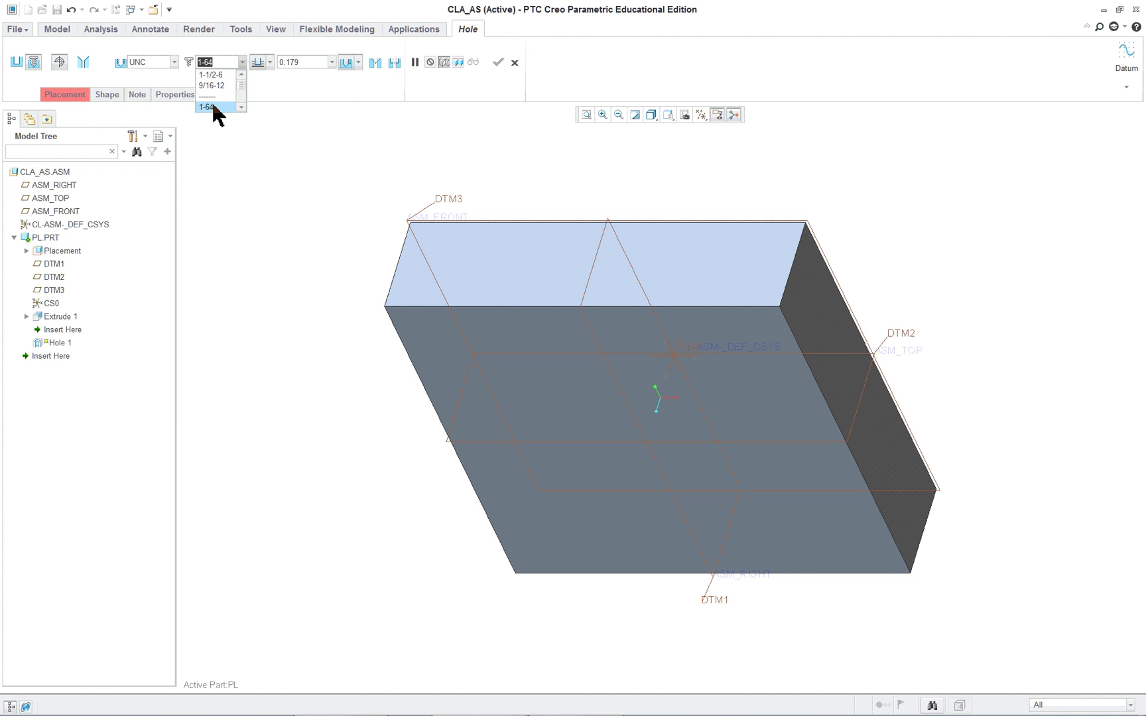
{"action": "scroll", "coordinate": [216, 99], "scroll_direction": "up", "scroll_amount": 2}
{"action": "left_click", "coordinate": [218, 77]}
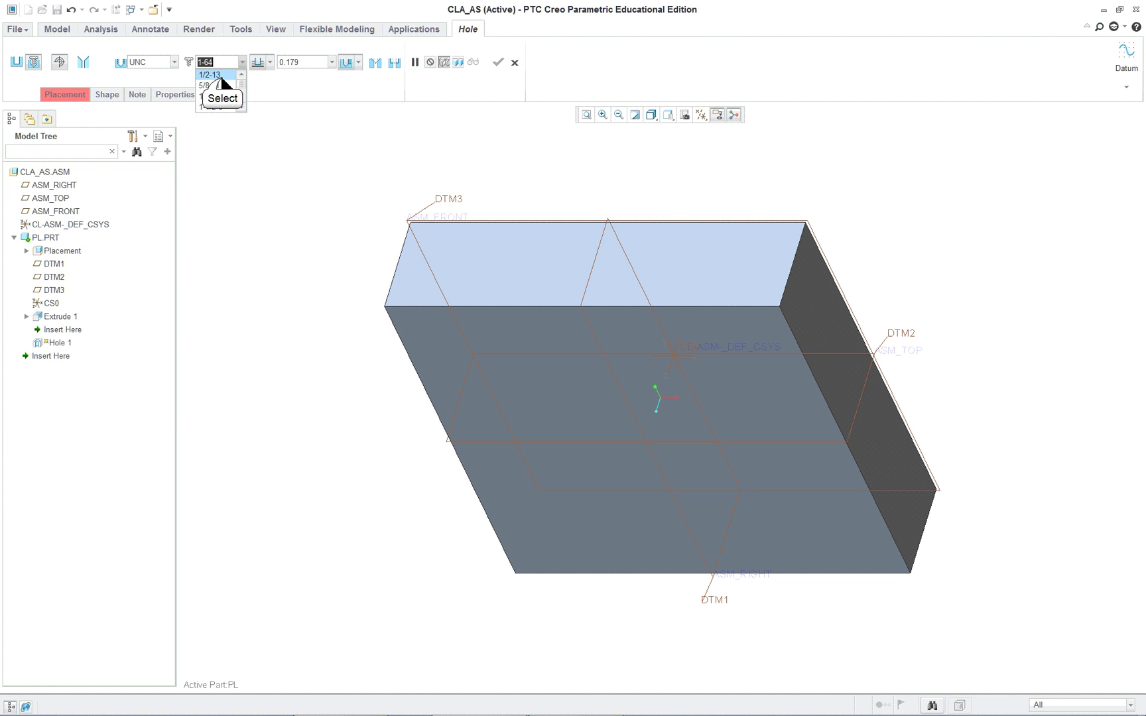
{"action": "left_click", "coordinate": [269, 62]}
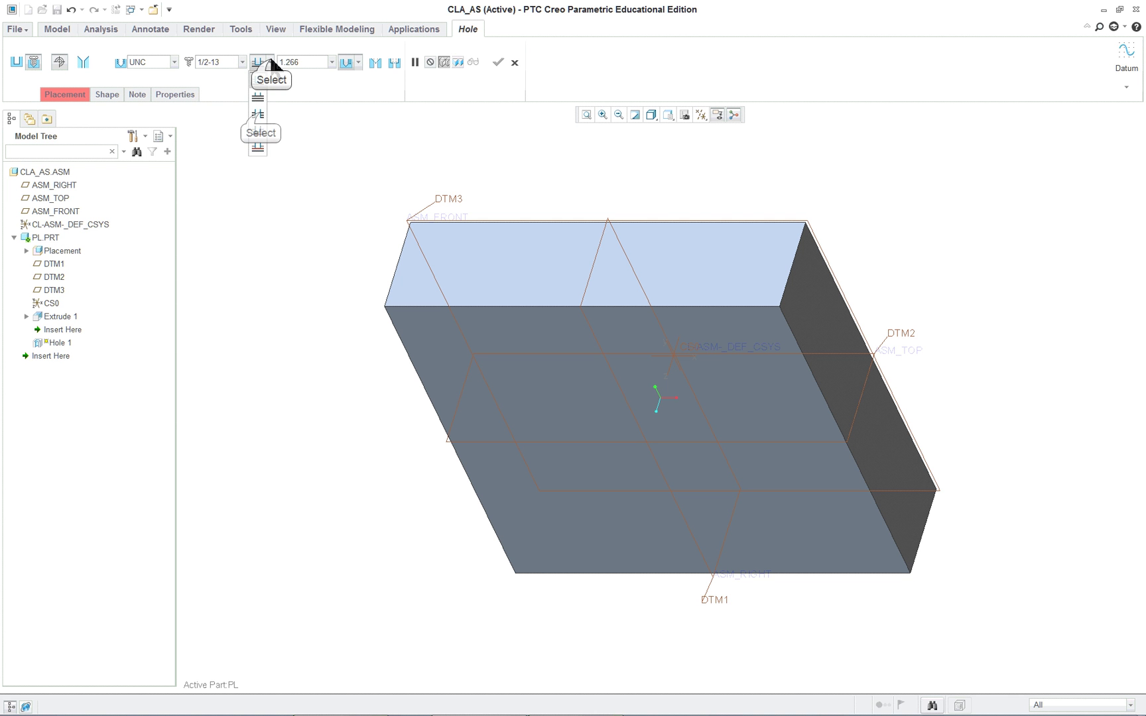
{"action": "left_click", "coordinate": [259, 114]}
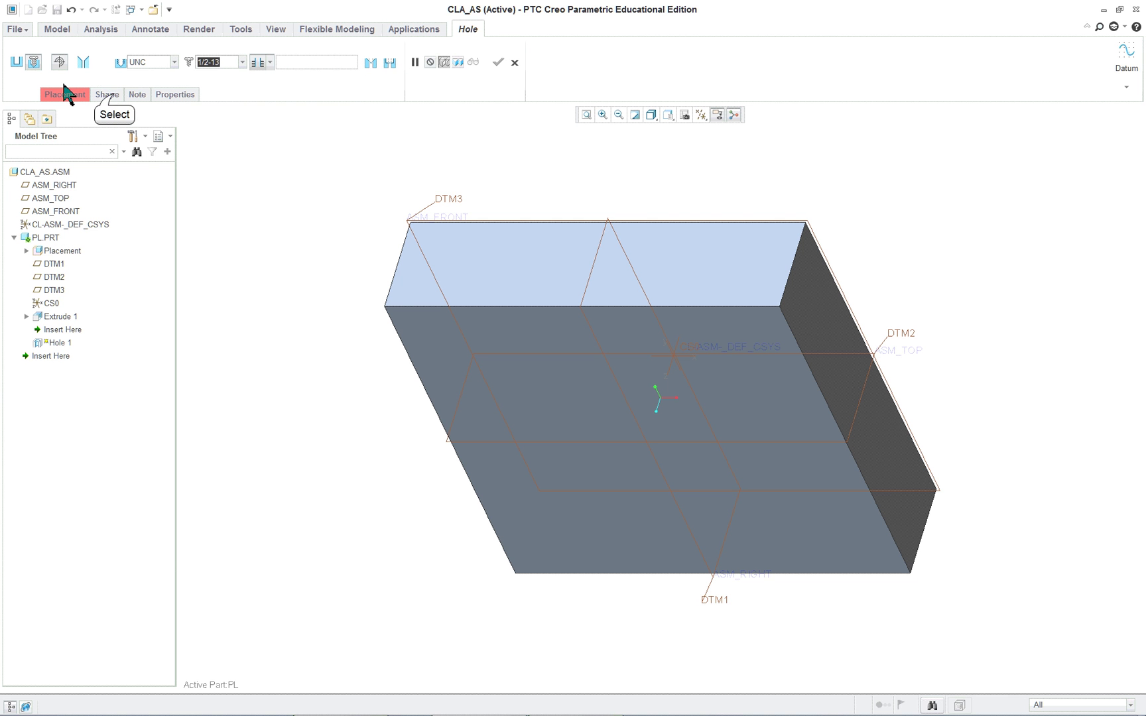
{"action": "left_click", "coordinate": [112, 98]}
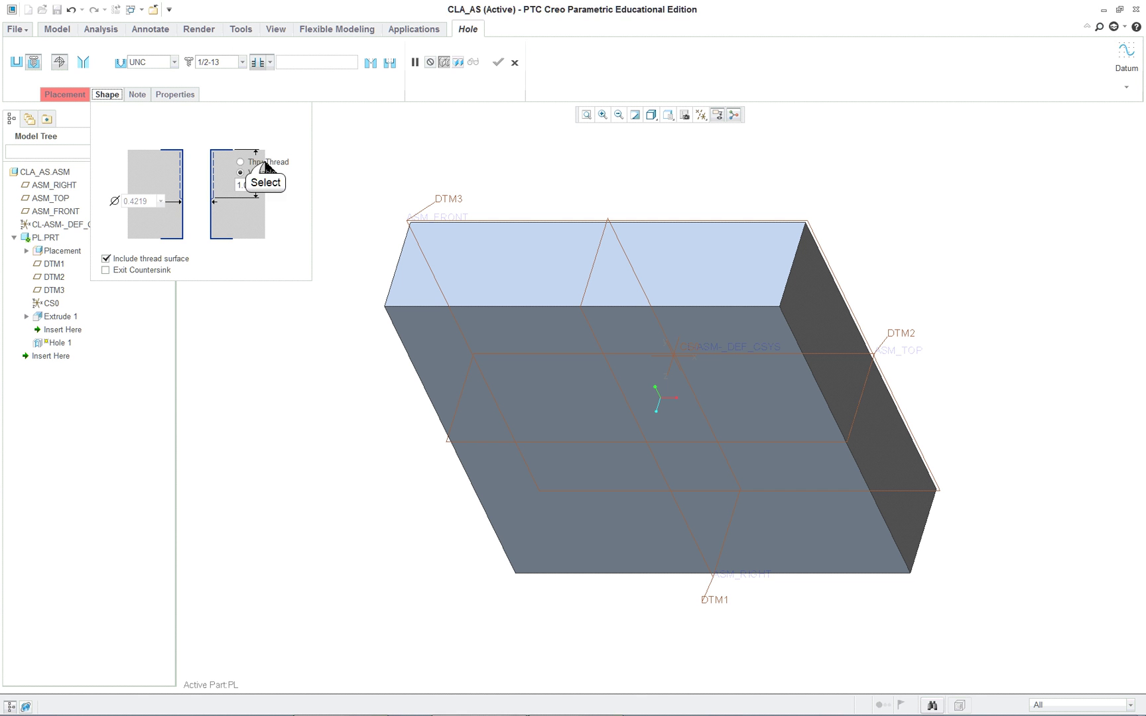
{"action": "left_click", "coordinate": [264, 163]}
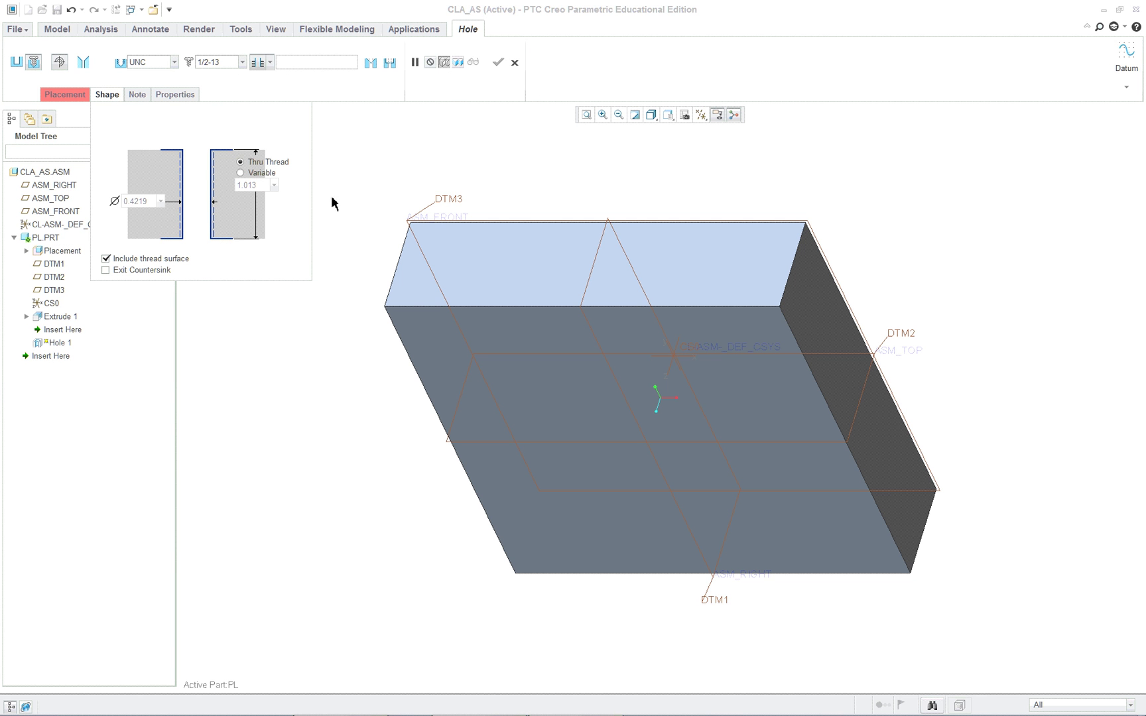
Place the hole on the plate's front face, referencing DTM1 and DTM2.
{"action": "left_click", "coordinate": [574, 403]}
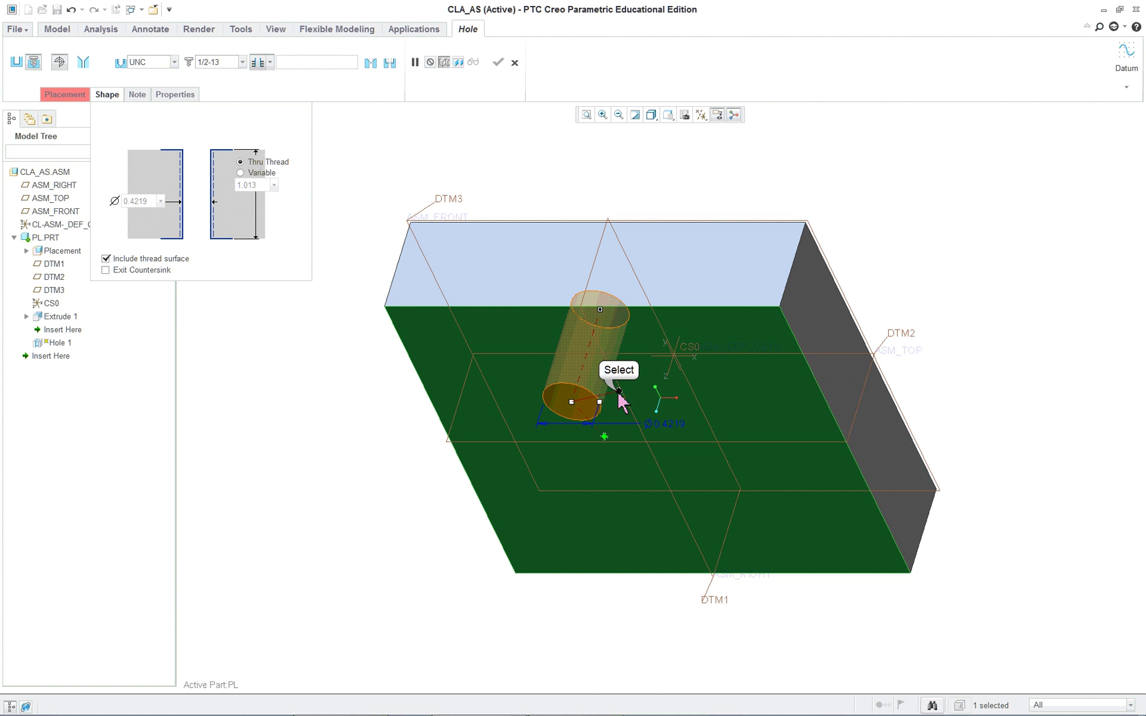
{"action": "left_click_drag", "start_coordinate": [619, 391], "coordinate": [715, 580]}
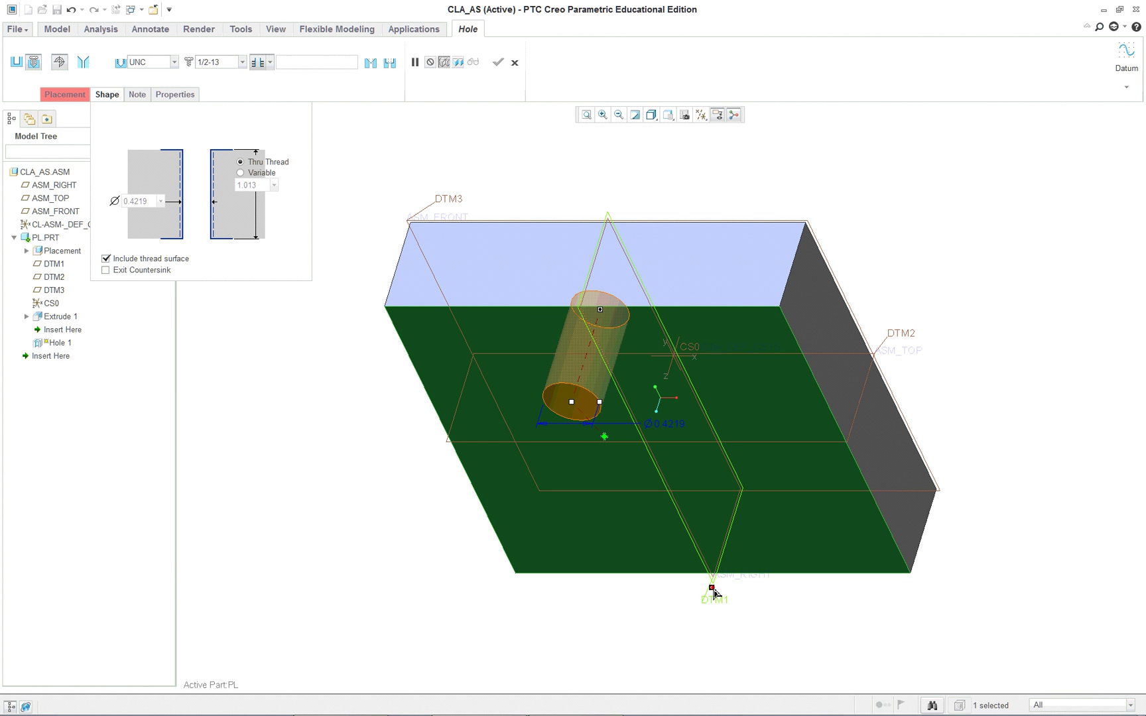
{"action": "left_click_drag", "start_coordinate": [711, 597], "coordinate": [710, 596]}
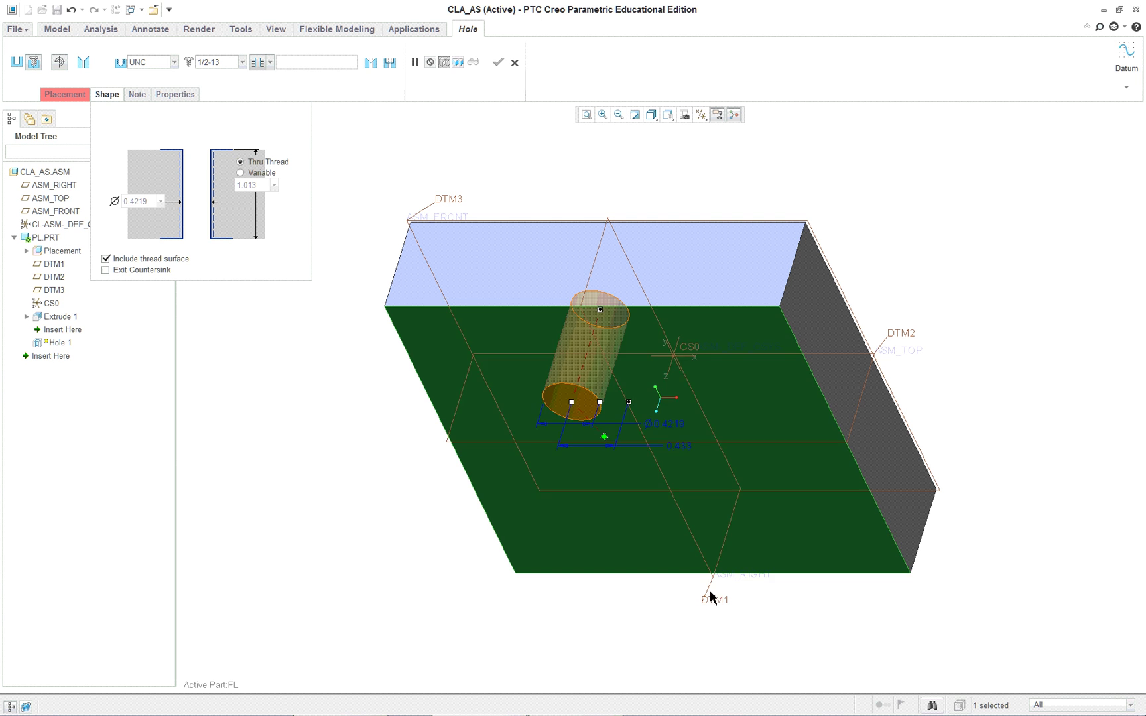
{"action": "left_click_drag", "start_coordinate": [604, 437], "coordinate": [909, 338]}
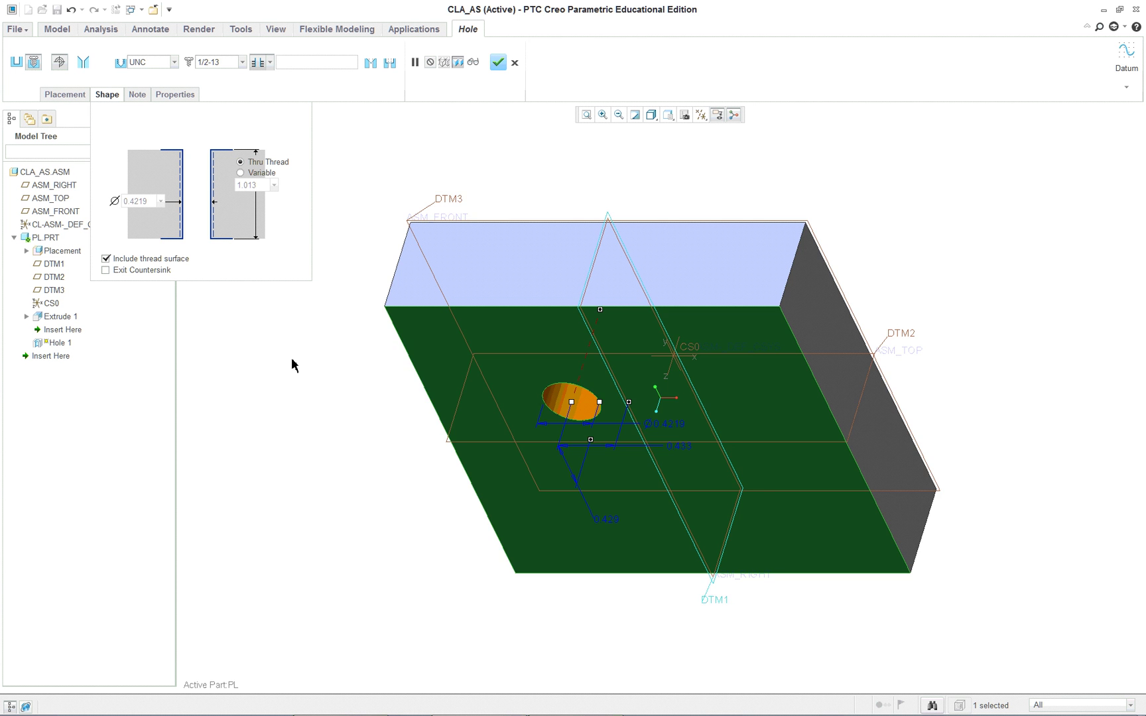
{"action": "middle_click_drag", "start_coordinate": [394, 444], "coordinate": [381, 421]}
Align the hole to DTM1 and DTM2, finish Hole 1, and return to standard view.
{"action": "left_click", "coordinate": [66, 94]}
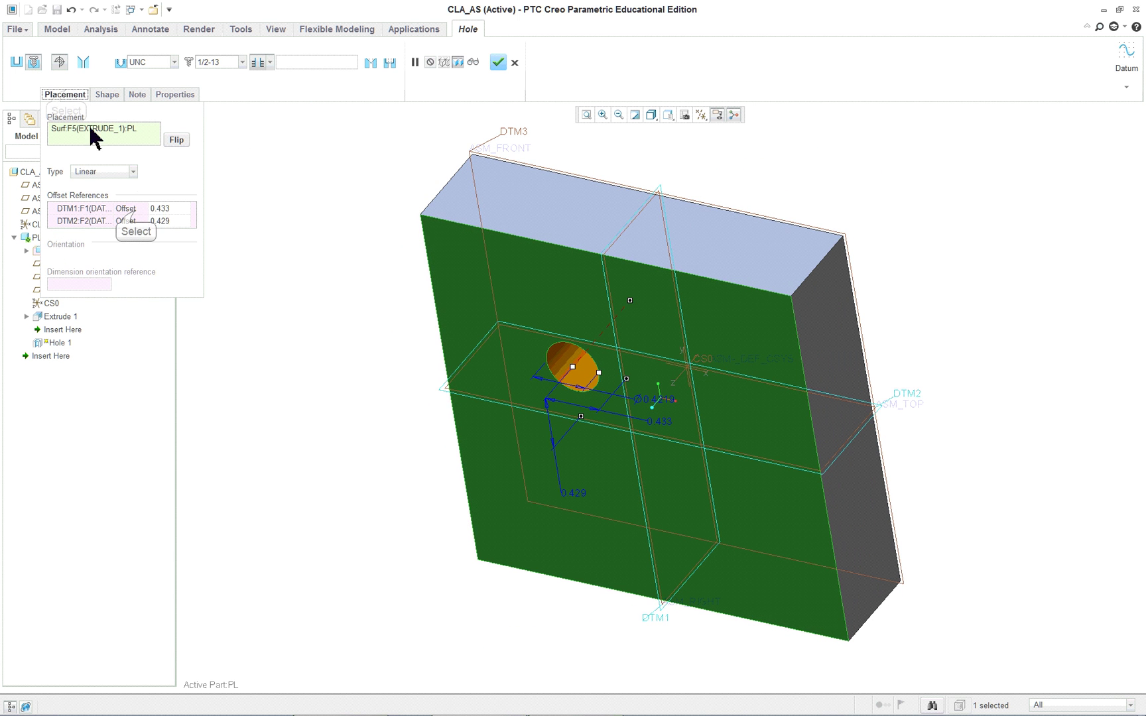
{"action": "left_click", "coordinate": [135, 210]}
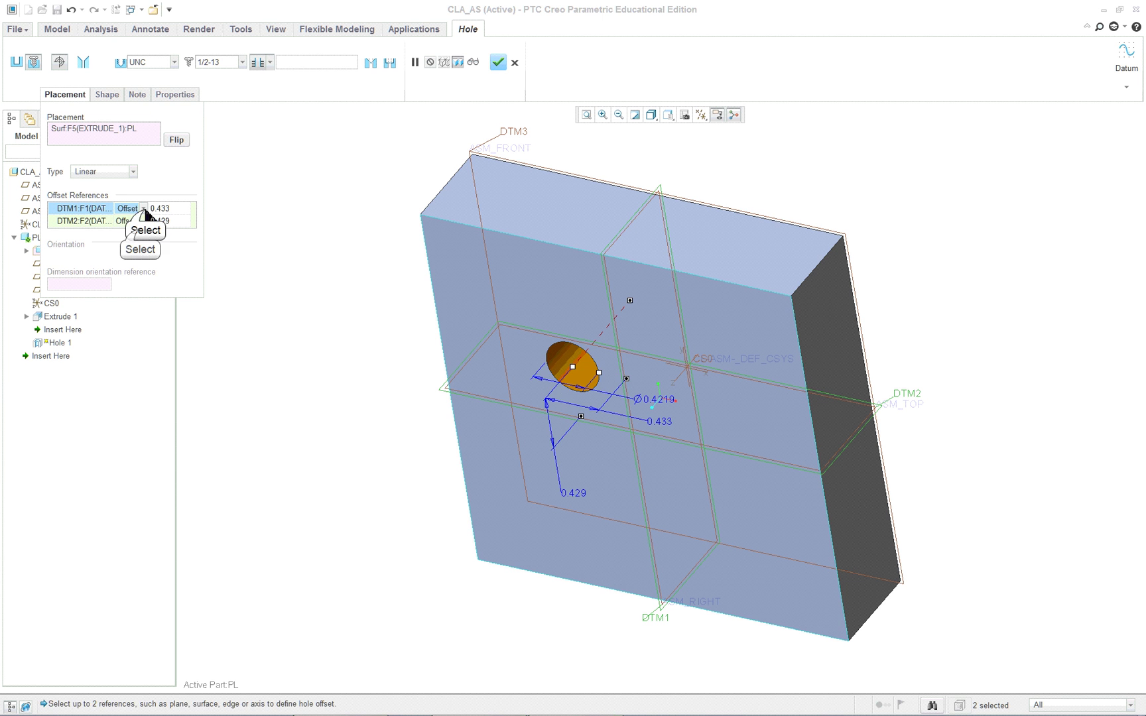
{"action": "left_click", "coordinate": [142, 209]}
{"action": "double_click", "coordinate": [141, 224]}
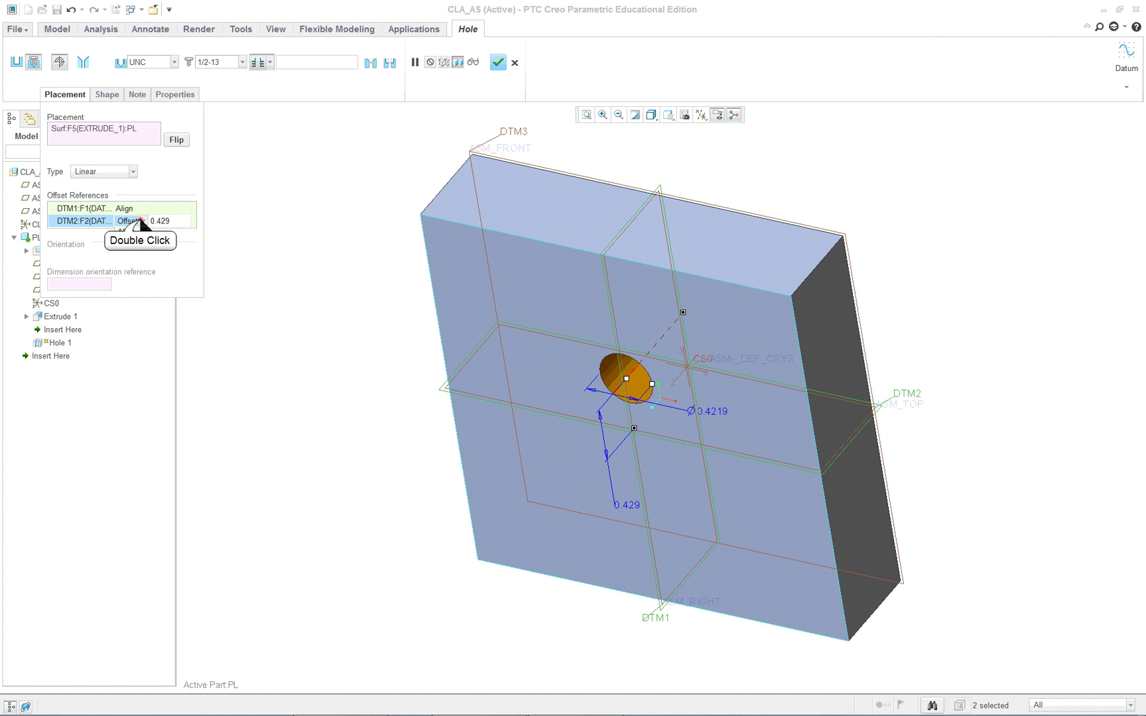
{"action": "left_click", "coordinate": [141, 223]}
{"action": "left_click", "coordinate": [139, 243]}
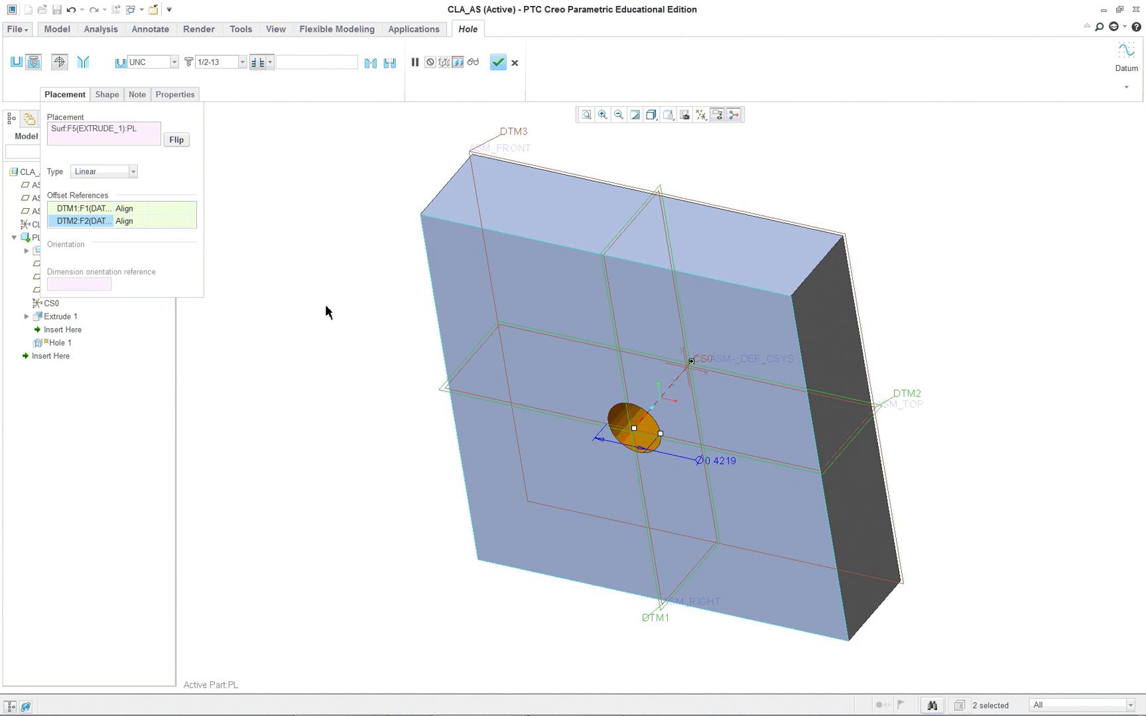
{"action": "mouse_move", "coordinate": [325, 311]}
{"action": "middle_mouse_down"}
{"action": "mouse_move", "coordinate": [371, 238]}
{"action": "mouse_move", "coordinate": [332, 307]}
{"action": "middle_mouse_up"}
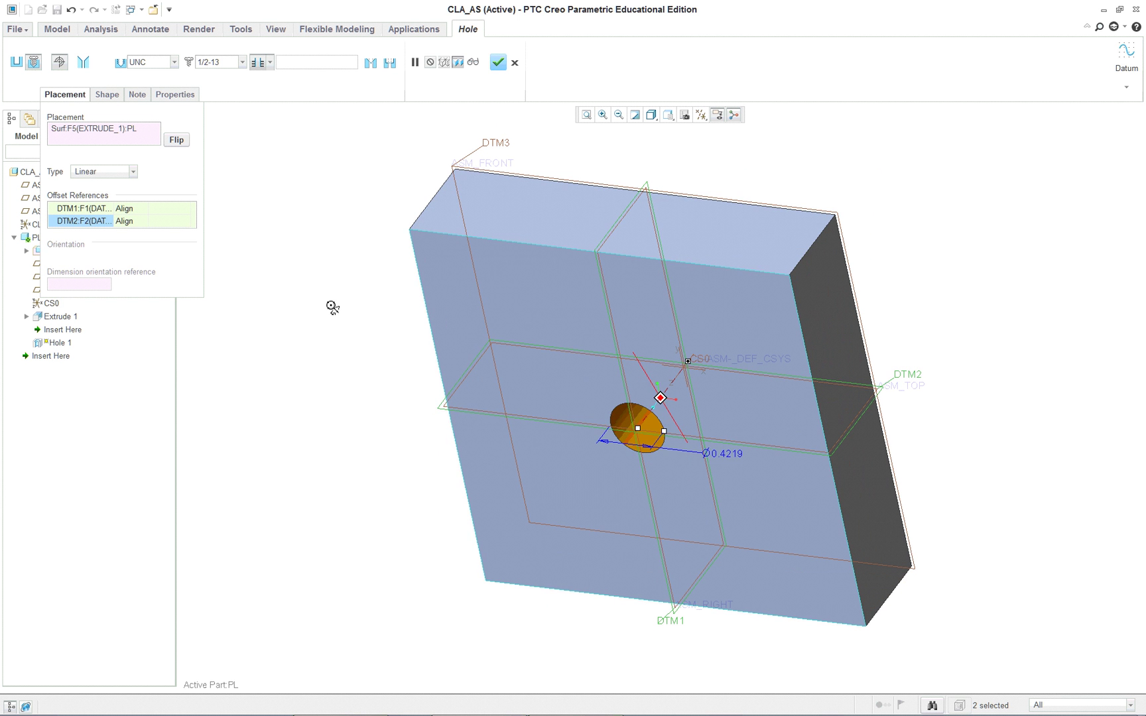
{"action": "middle_click", "coordinate": [325, 227]}
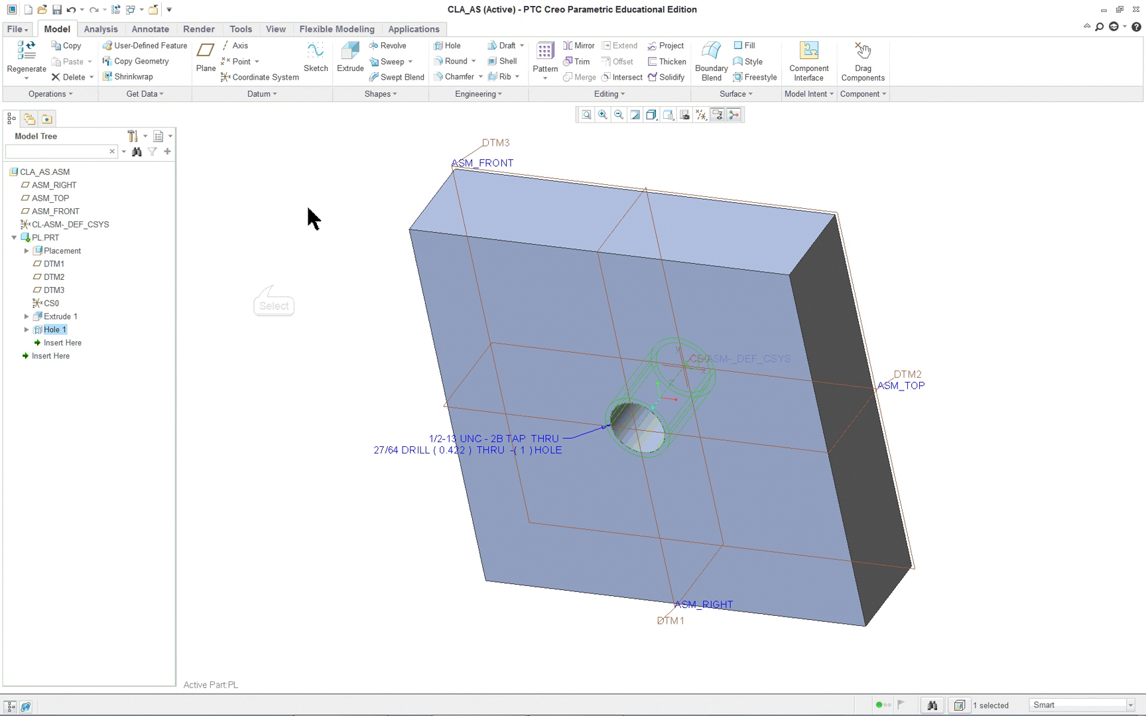
{"action": "left_click", "coordinate": [286, 245]}
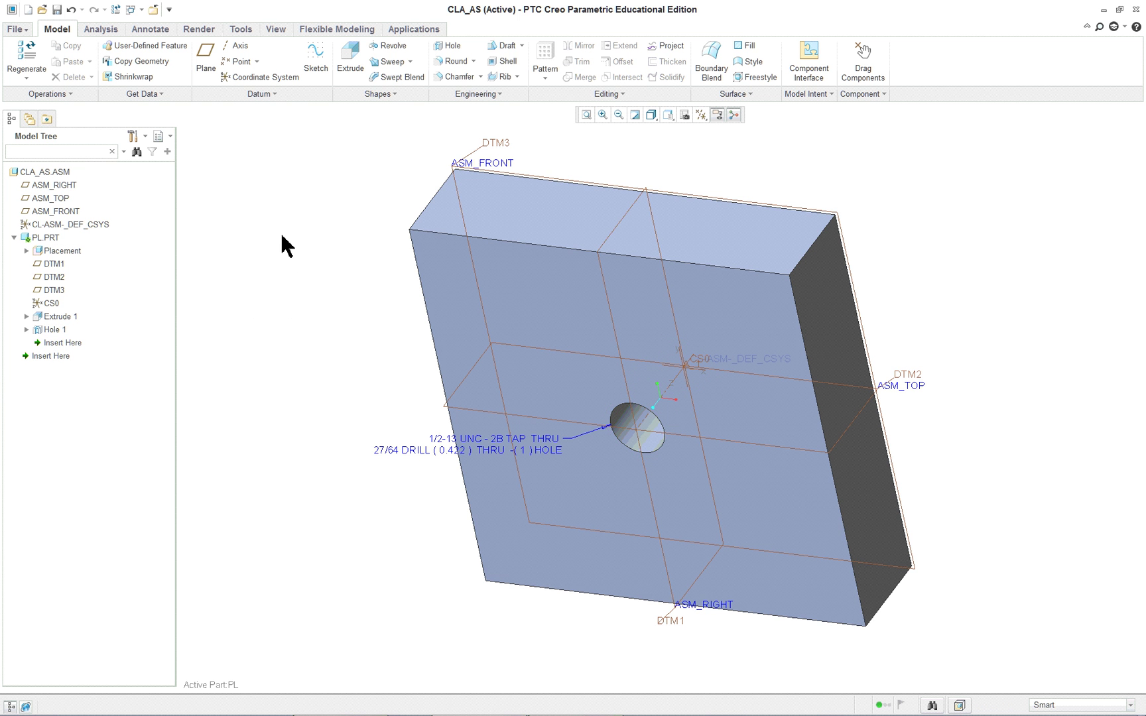
{"action": "key", "text": "ctrl+d"}
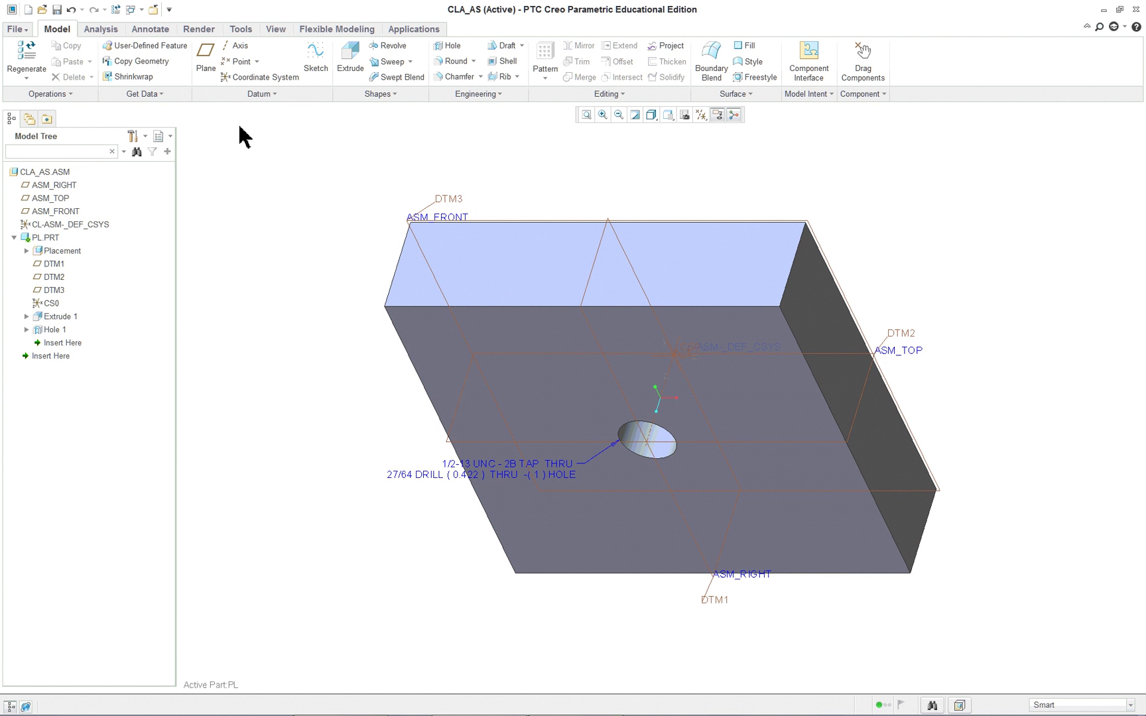
Start a standard untapped 5/8-11 counterbored hole through all surfaces on the front face.
{"action": "left_click", "coordinate": [449, 48]}
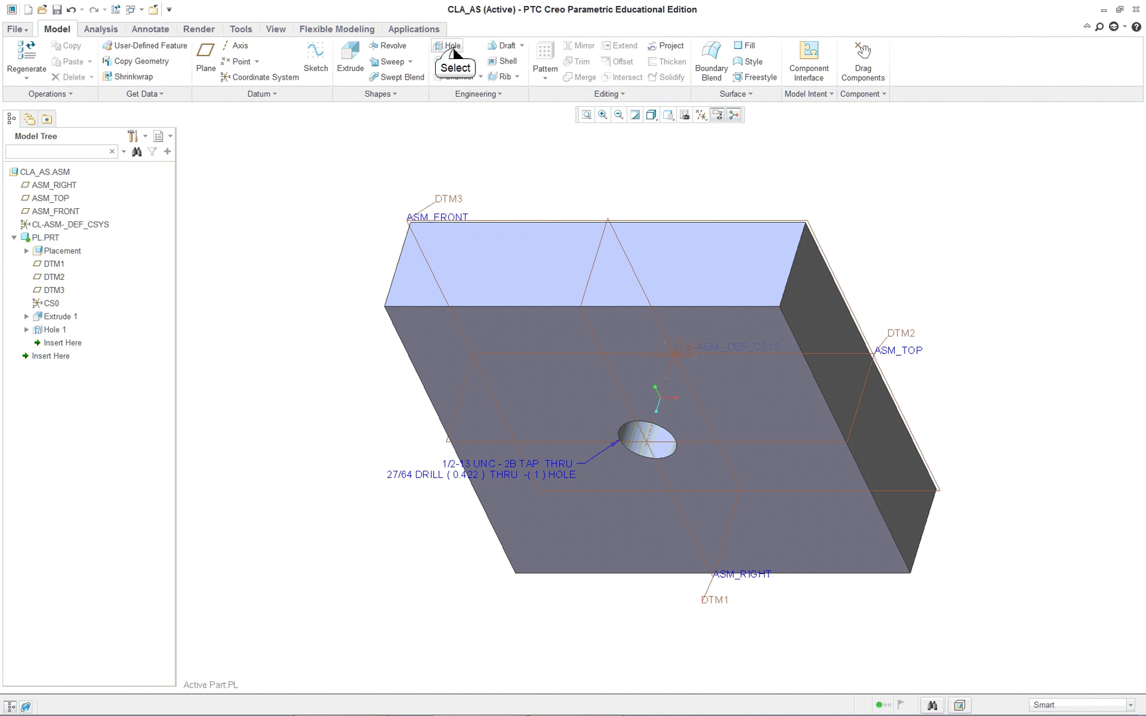
{"action": "left_click", "coordinate": [34, 61]}
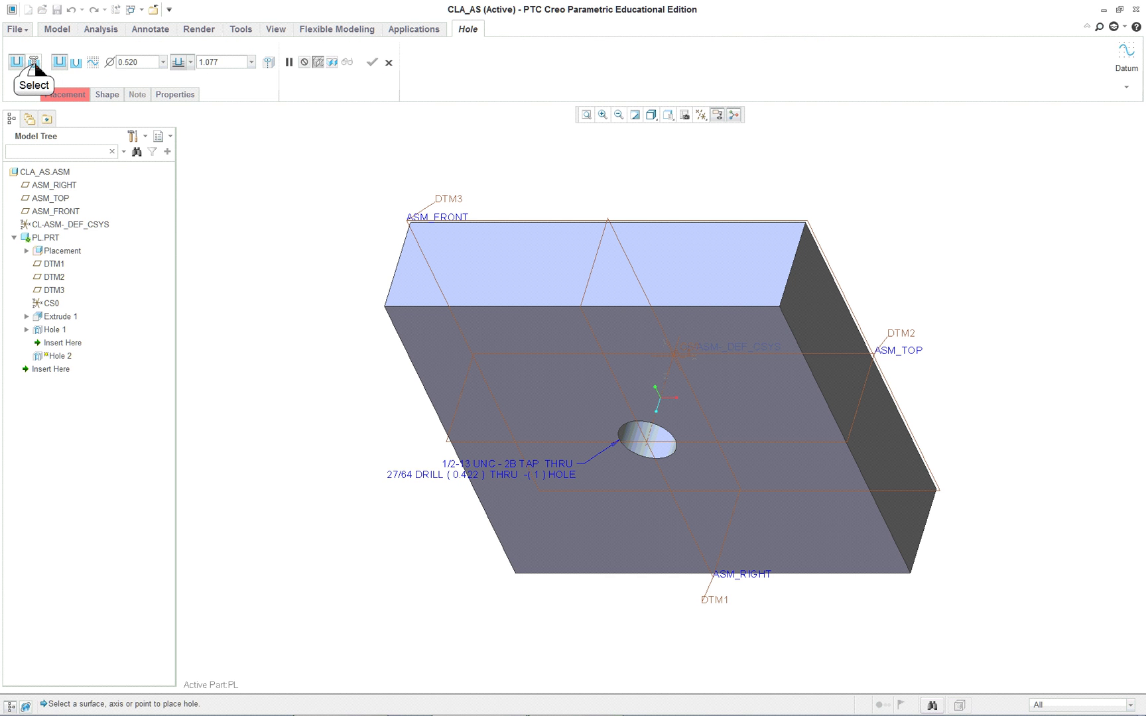
{"action": "left_click", "coordinate": [59, 63]}
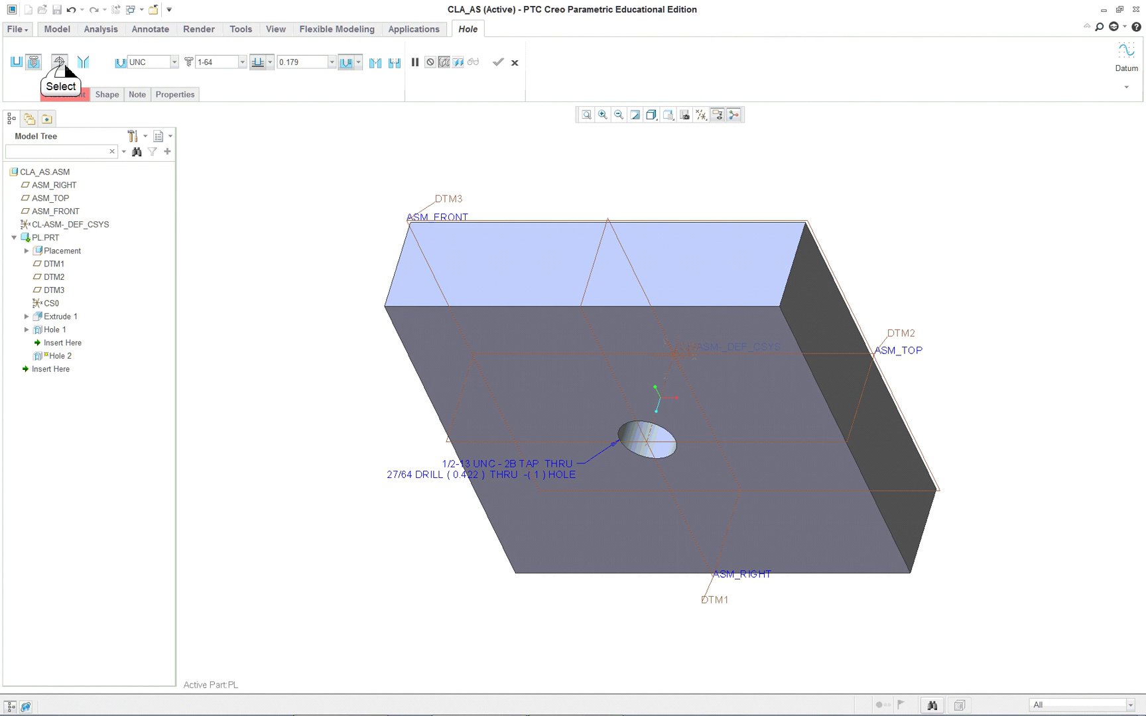
{"action": "left_click", "coordinate": [99, 61]}
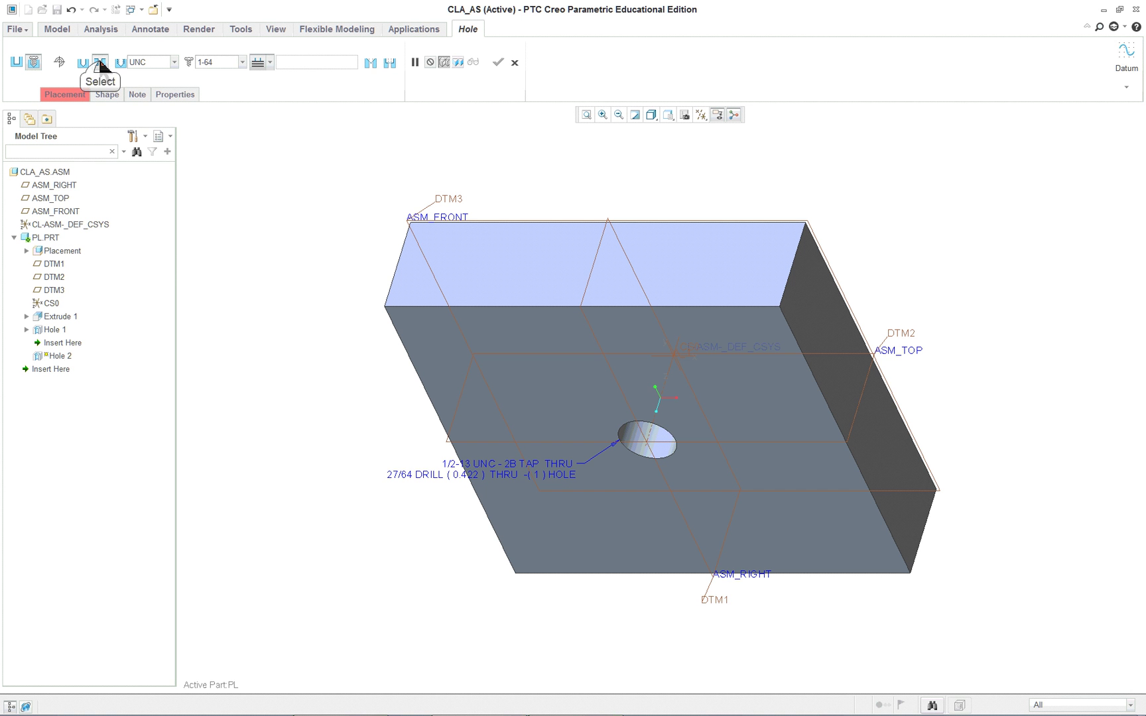
{"action": "left_click", "coordinate": [235, 62]}
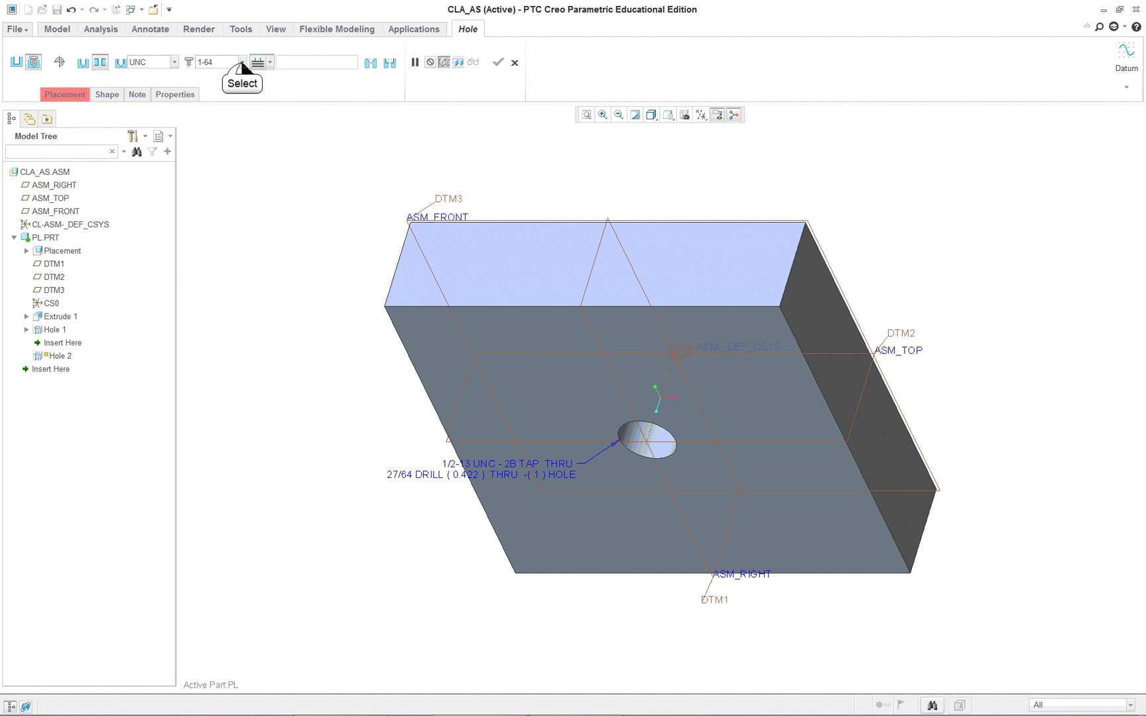
{"action": "left_click", "coordinate": [242, 63]}
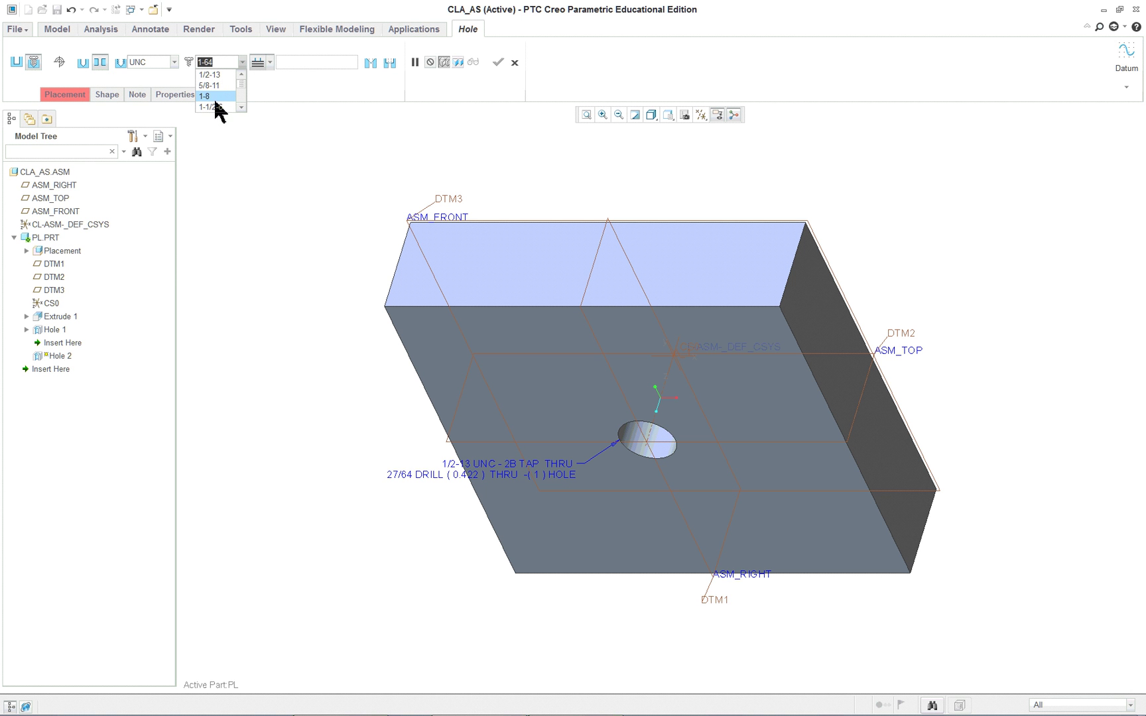
{"action": "left_click", "coordinate": [218, 88]}
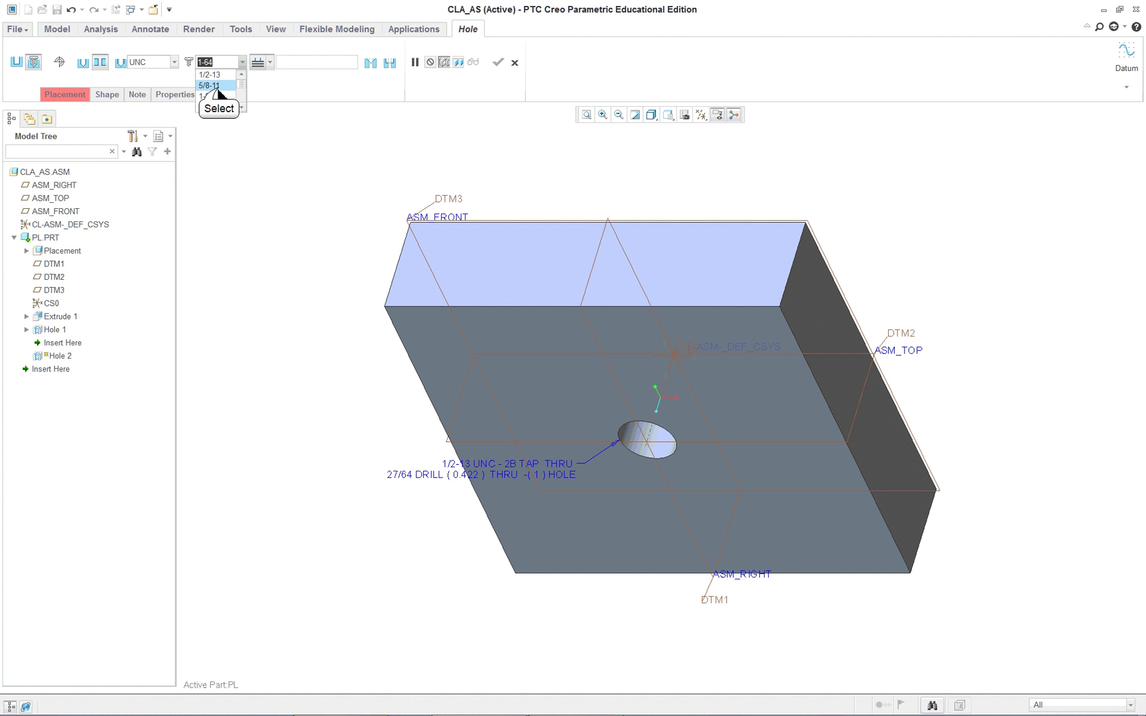
{"action": "left_click", "coordinate": [258, 62]}
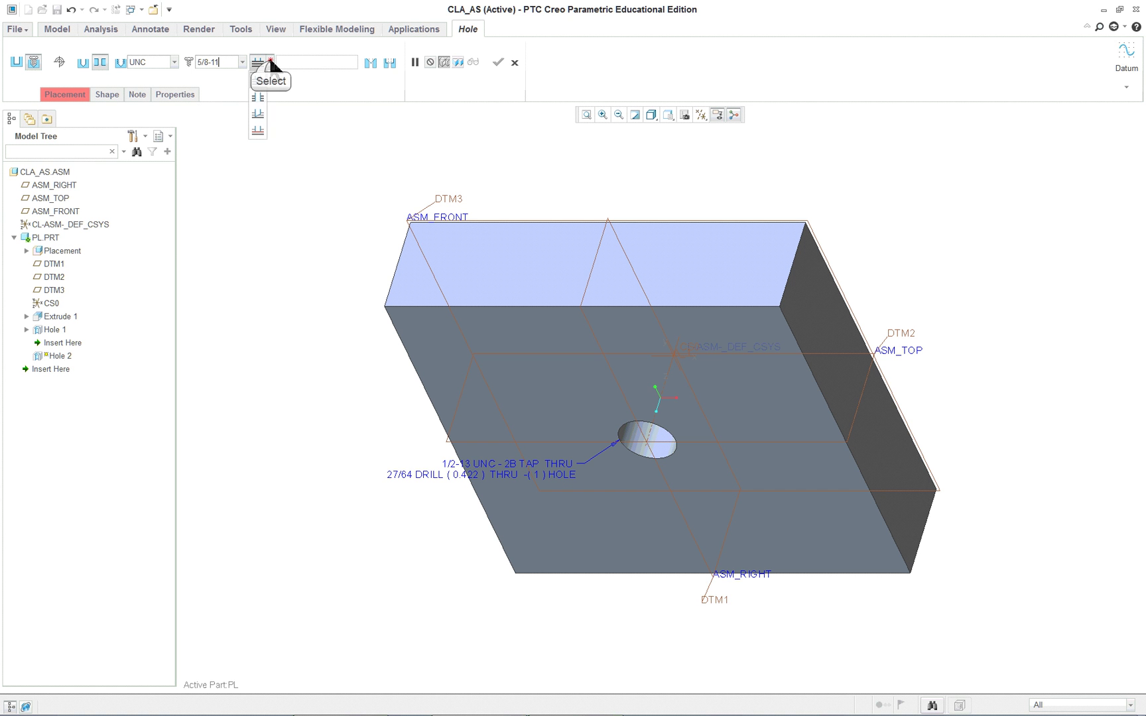
{"action": "left_click", "coordinate": [257, 99]}
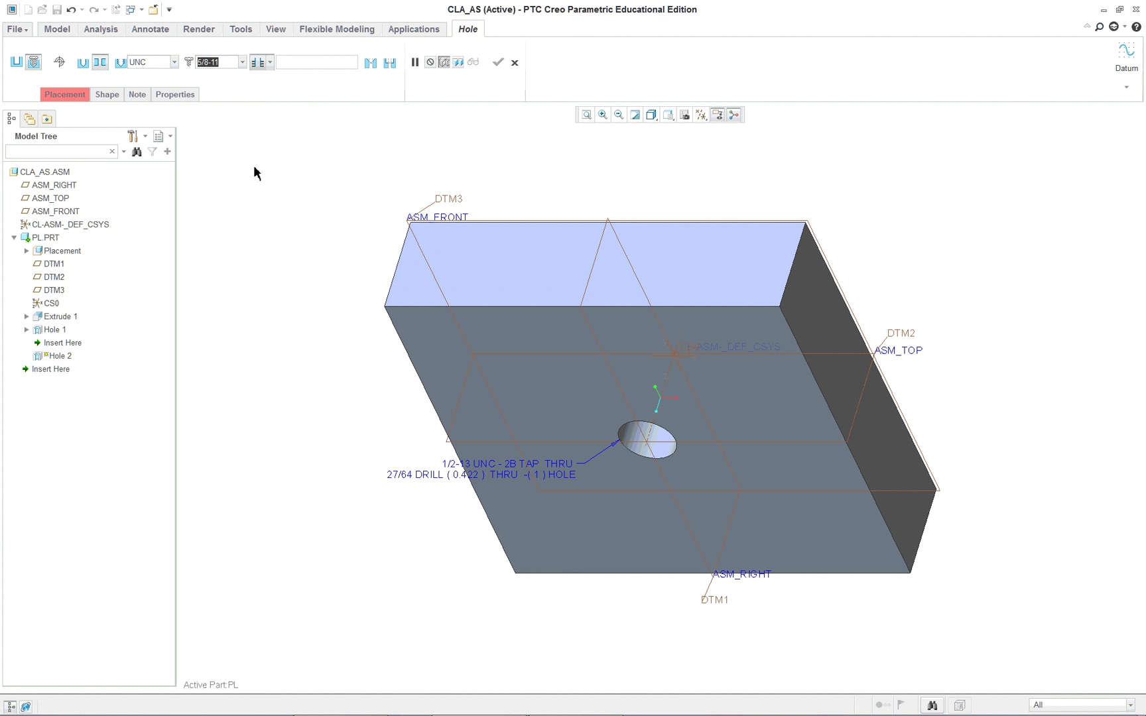
{"action": "left_click", "coordinate": [304, 166]}
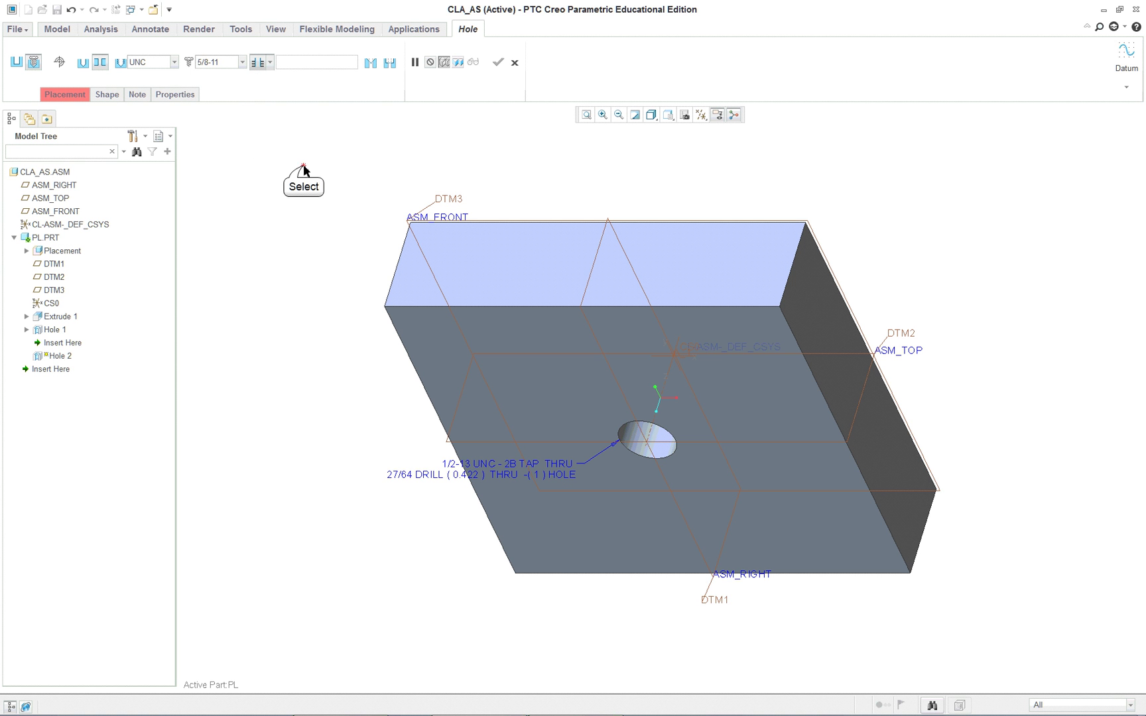
{"action": "left_click", "coordinate": [389, 62]}
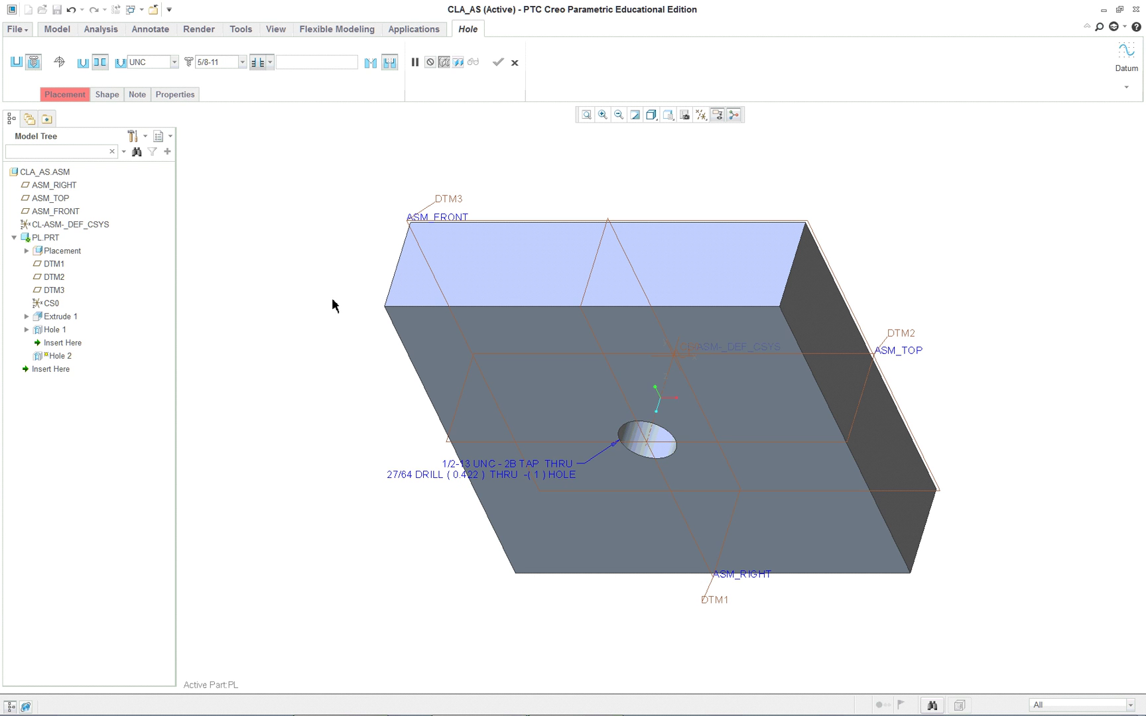
{"action": "left_click", "coordinate": [525, 382]}
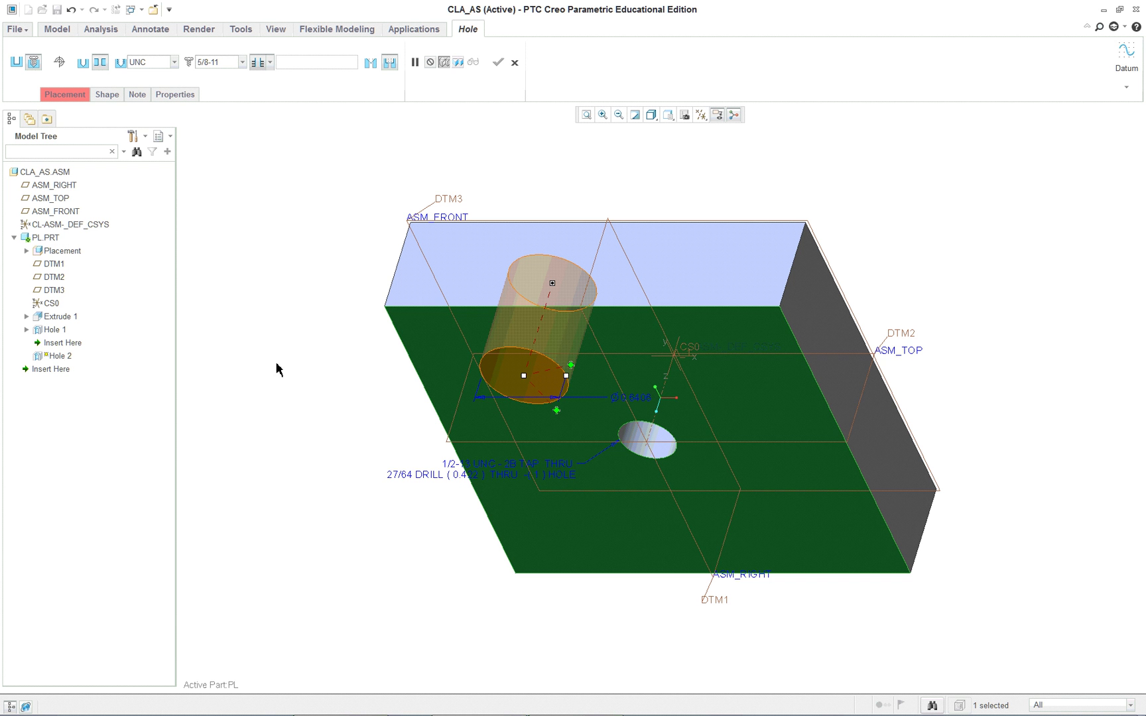
Reference Hole 2 to ASM_RIGHT (0.697) and ASM_TOP (0.724), and show its shape settings.
{"action": "left_click", "coordinate": [571, 366]}
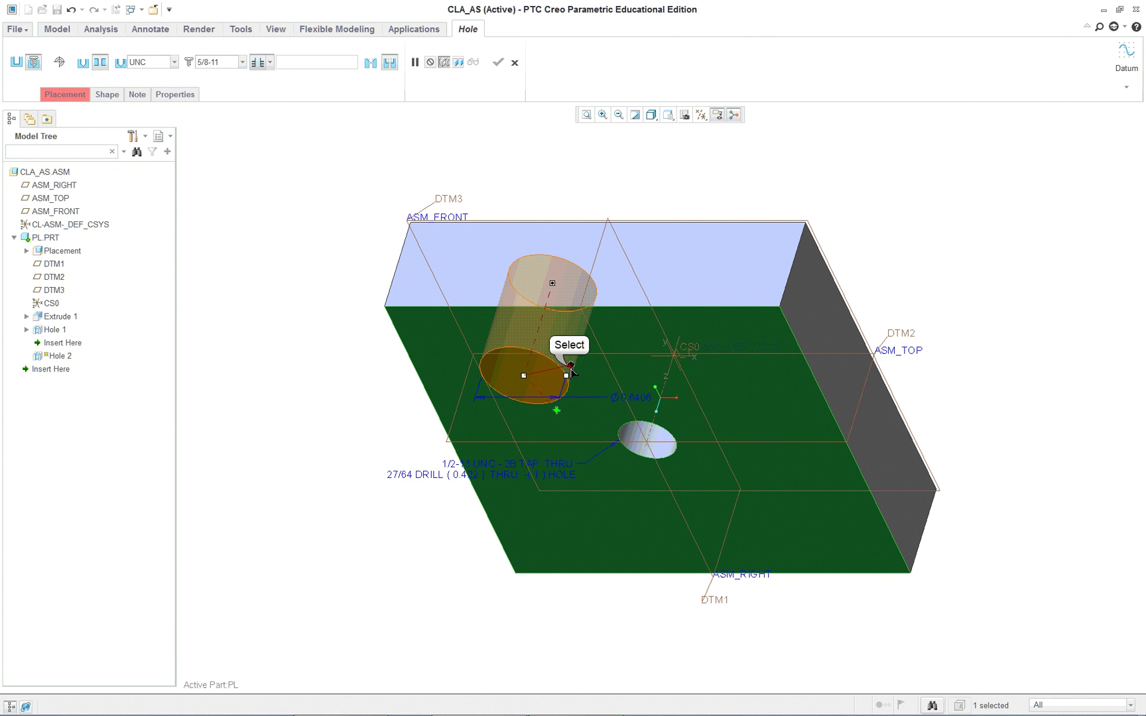
{"action": "left_click_drag", "start_coordinate": [572, 369], "coordinate": [606, 369]}
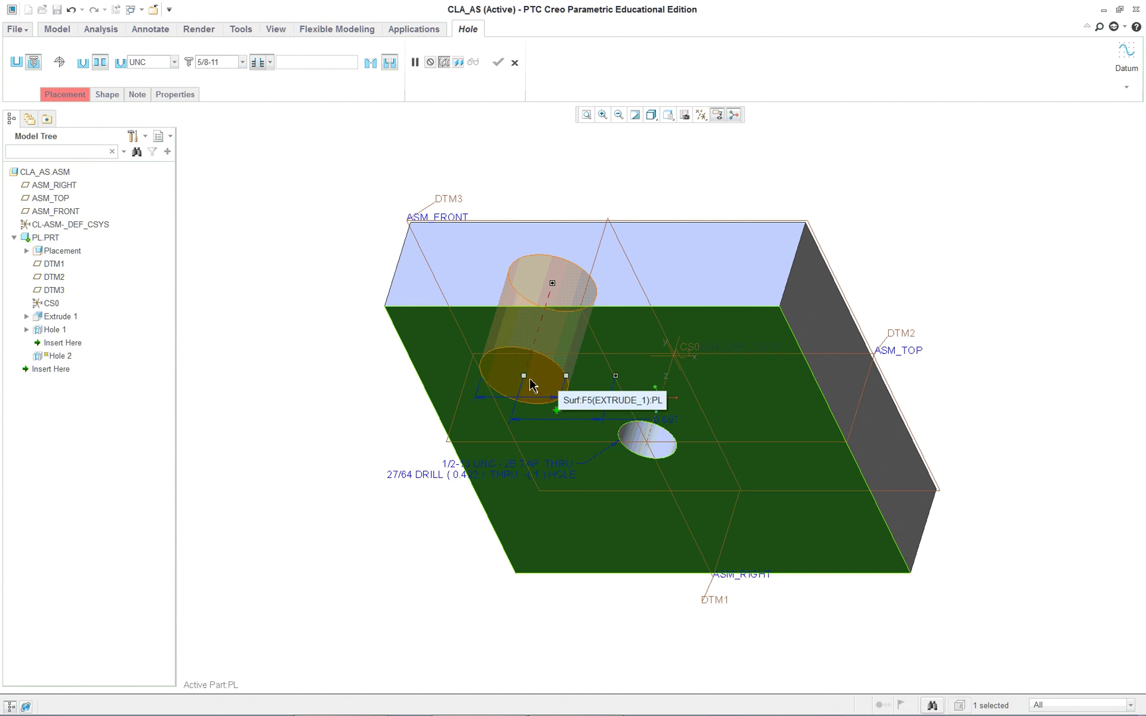
{"action": "left_click", "coordinate": [556, 410]}
{"action": "left_click_drag", "start_coordinate": [557, 413], "coordinate": [570, 445]}
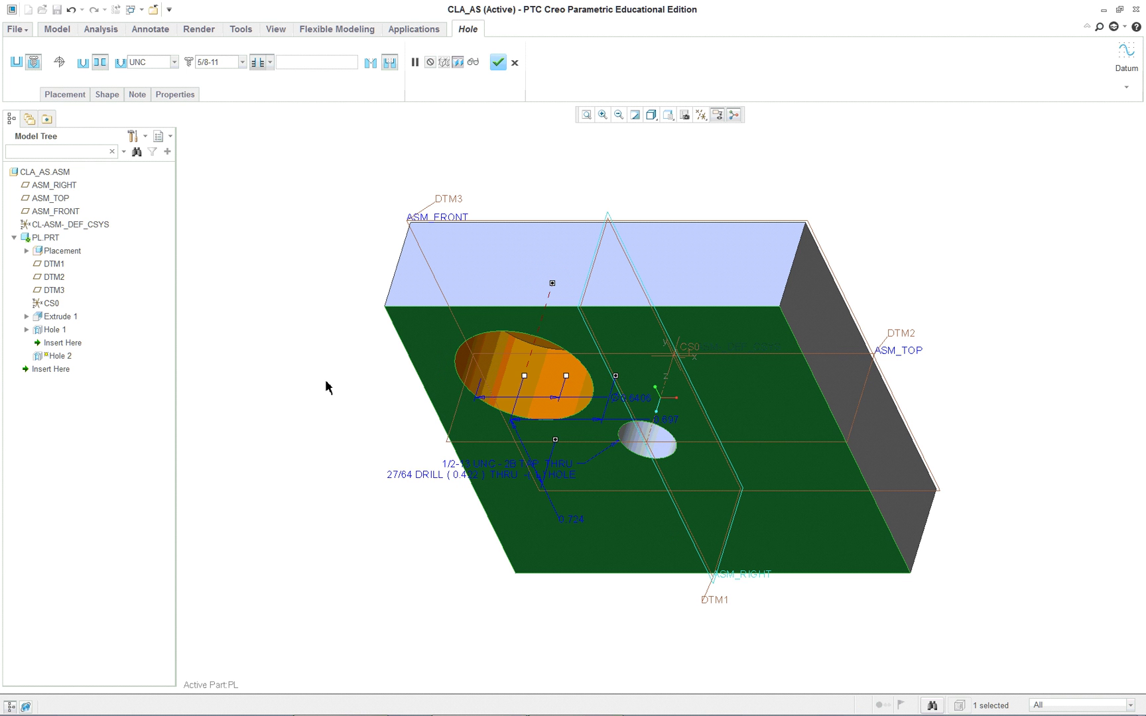
{"action": "left_click", "coordinate": [107, 94]}
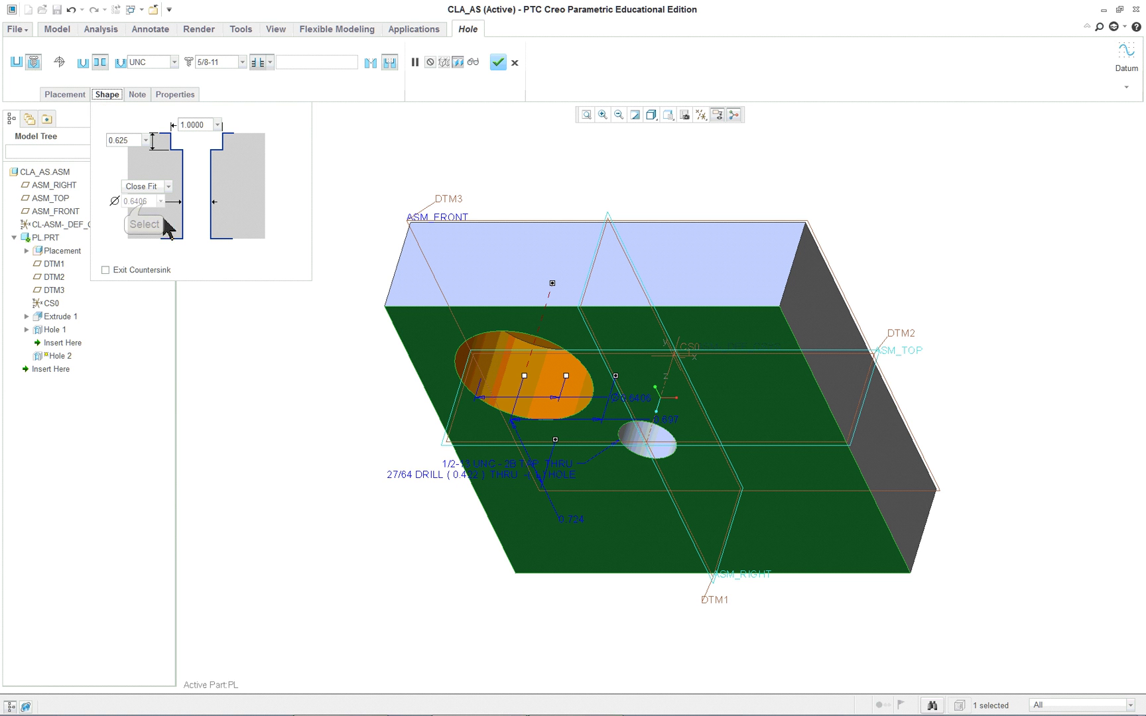
Enter .87 for counterbore diameter and .5 for counterbore depth.
{"action": "left_click", "coordinate": [144, 207]}
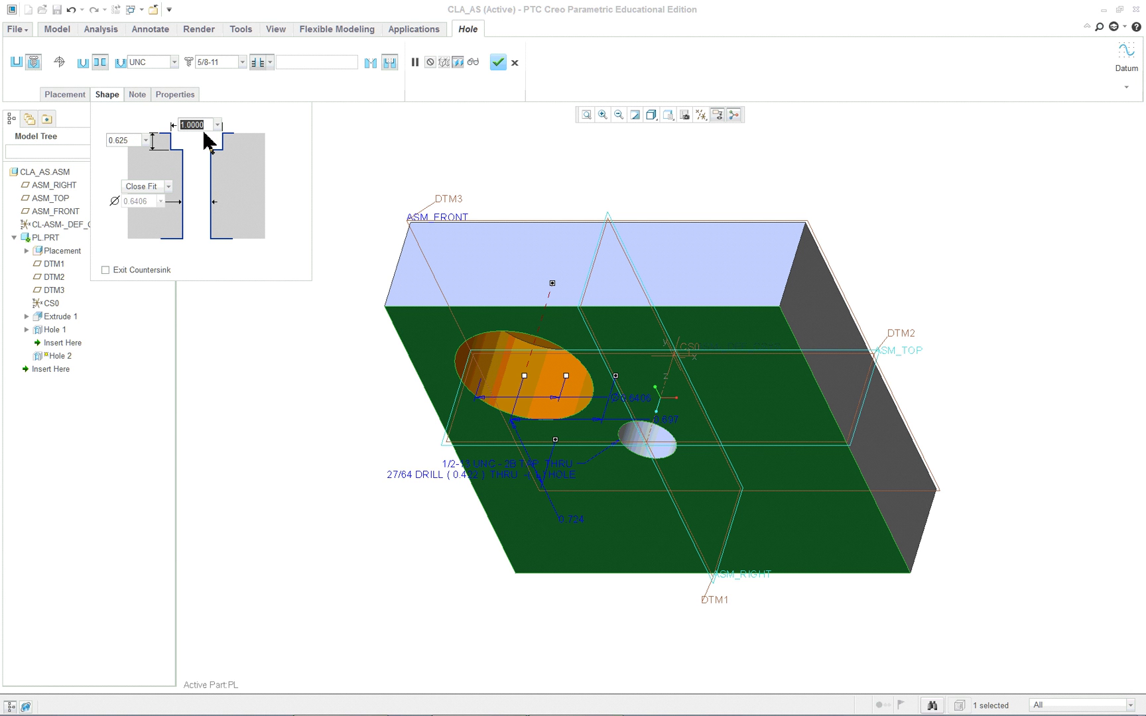
{"action": "key", "text": "BackSpace"}
{"action": "type", "text": ".87"}
{"action": "key", "text": "Tab"}
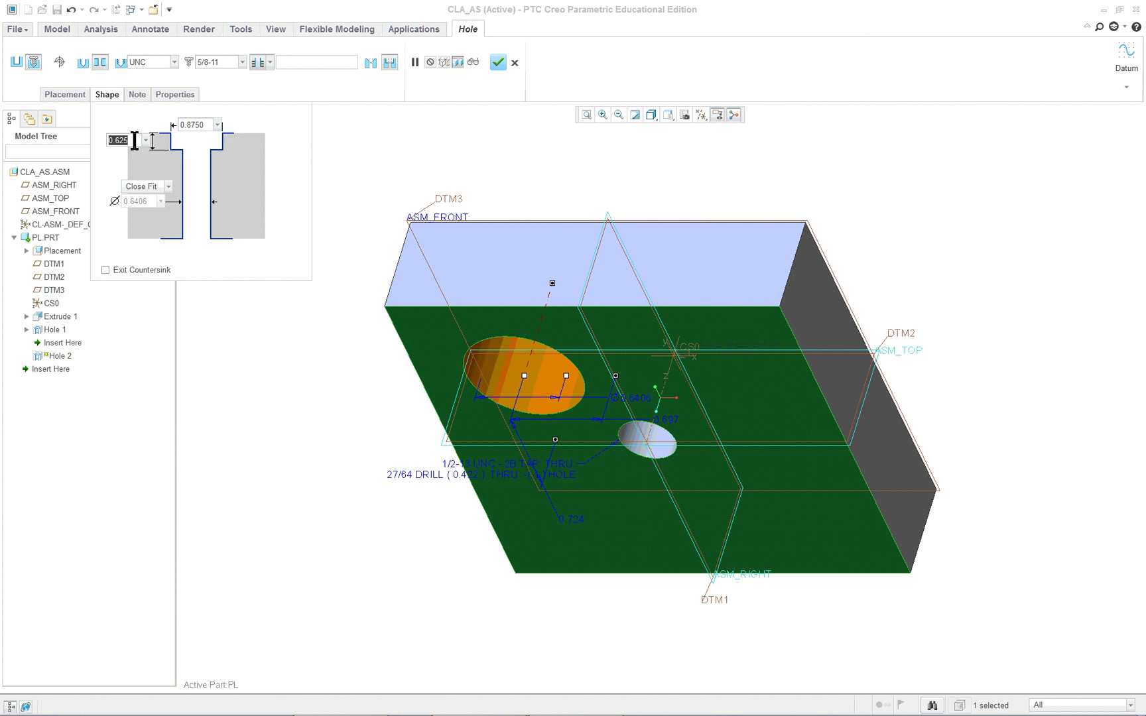
{"action": "type", "text": ".5"}
{"action": "key", "text": "Return"}
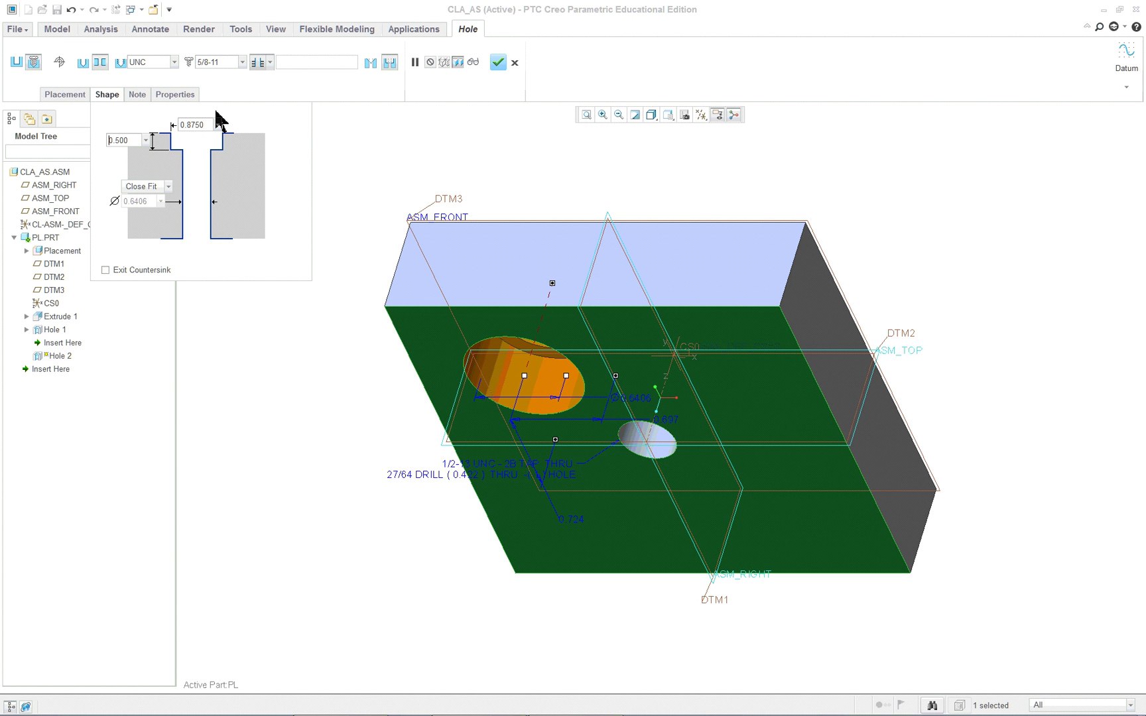
Change the hole size to 1/2-13 and the fit to Free Fit.
{"action": "left_click", "coordinate": [243, 62]}
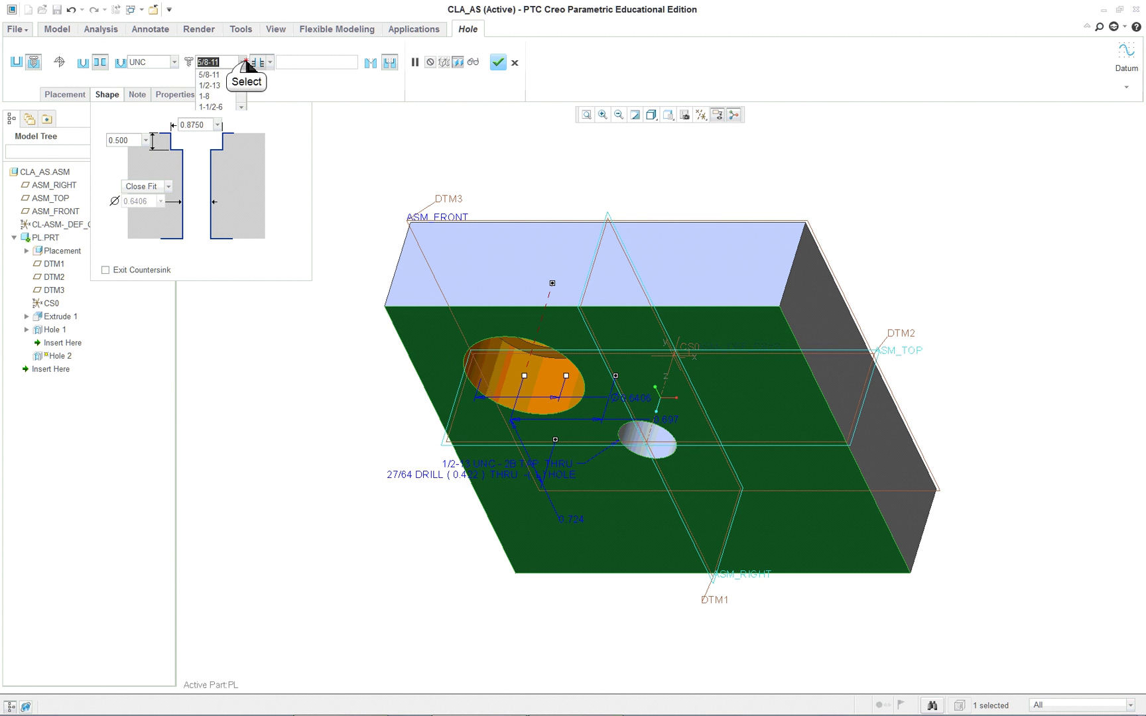
{"action": "left_click", "coordinate": [213, 98]}
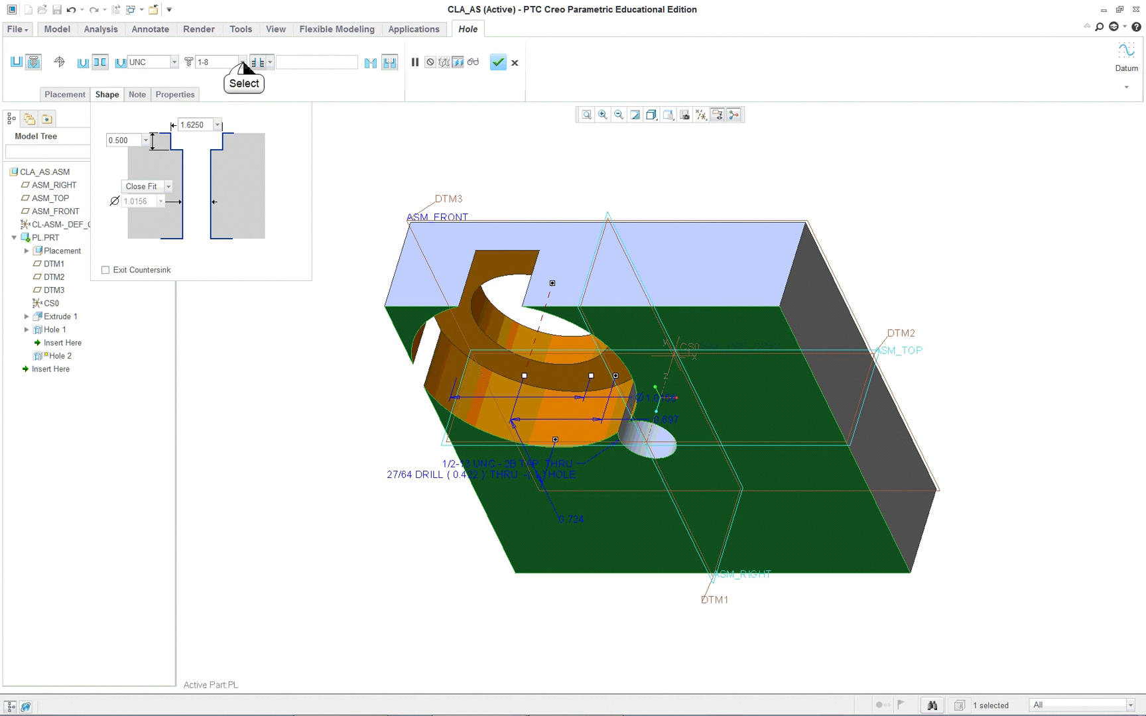
{"action": "left_click", "coordinate": [243, 62]}
{"action": "left_click", "coordinate": [212, 71]}
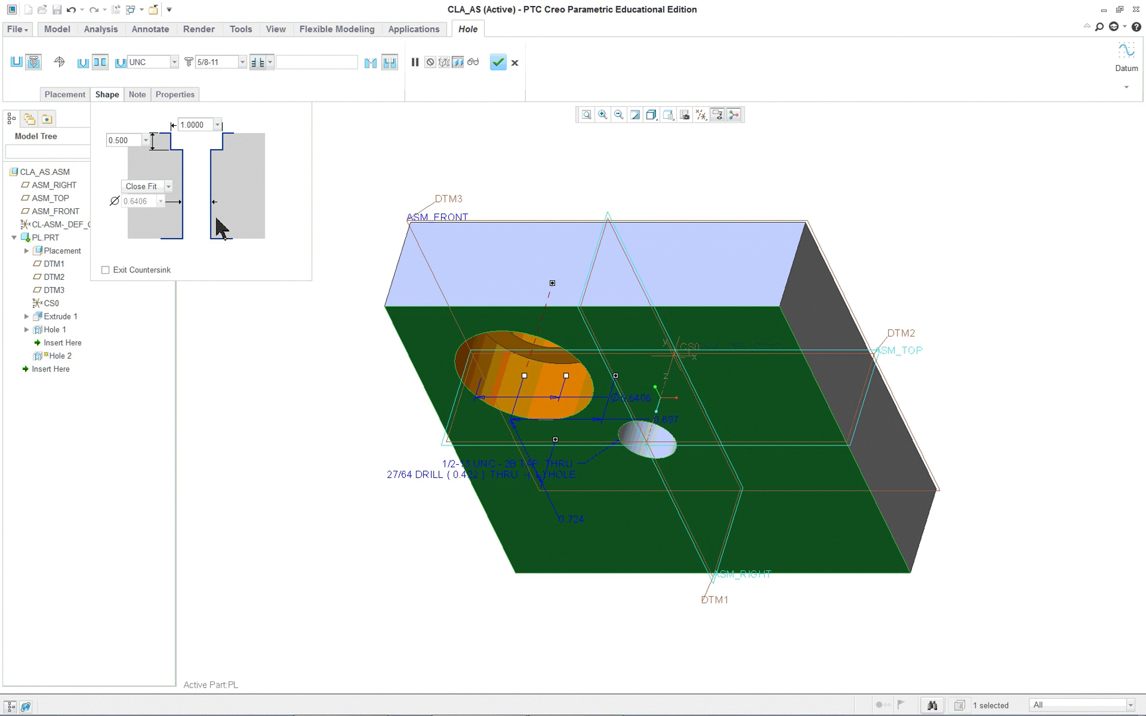
{"action": "left_click", "coordinate": [243, 61]}
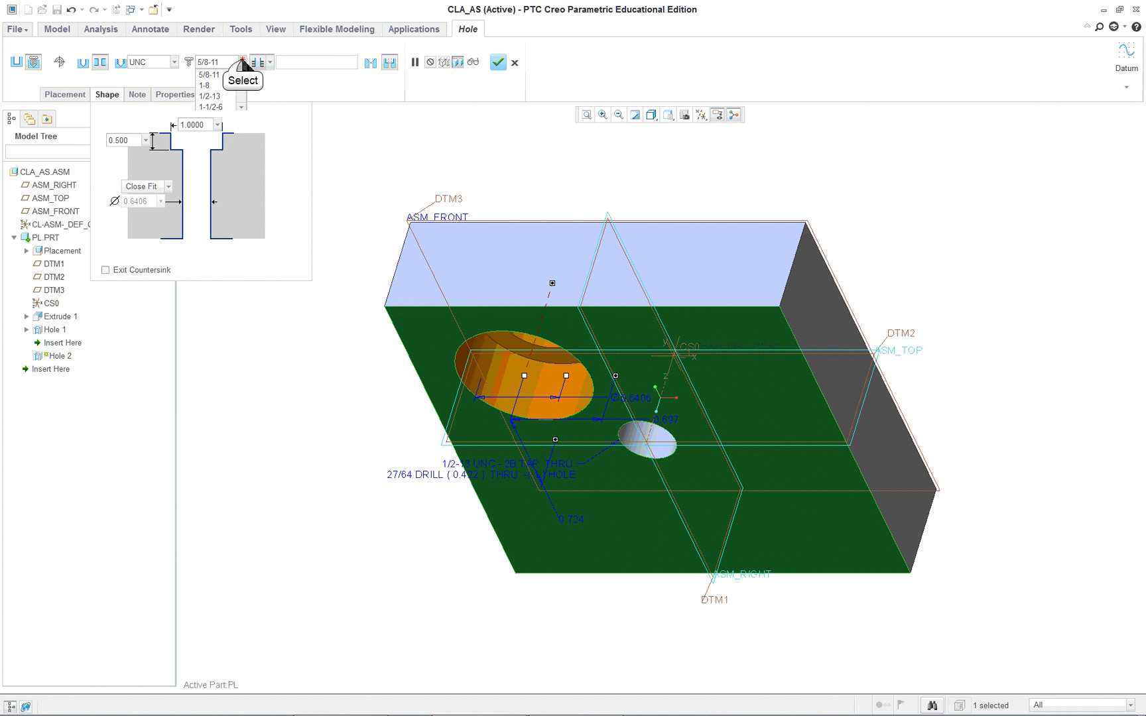
{"action": "left_click", "coordinate": [218, 97]}
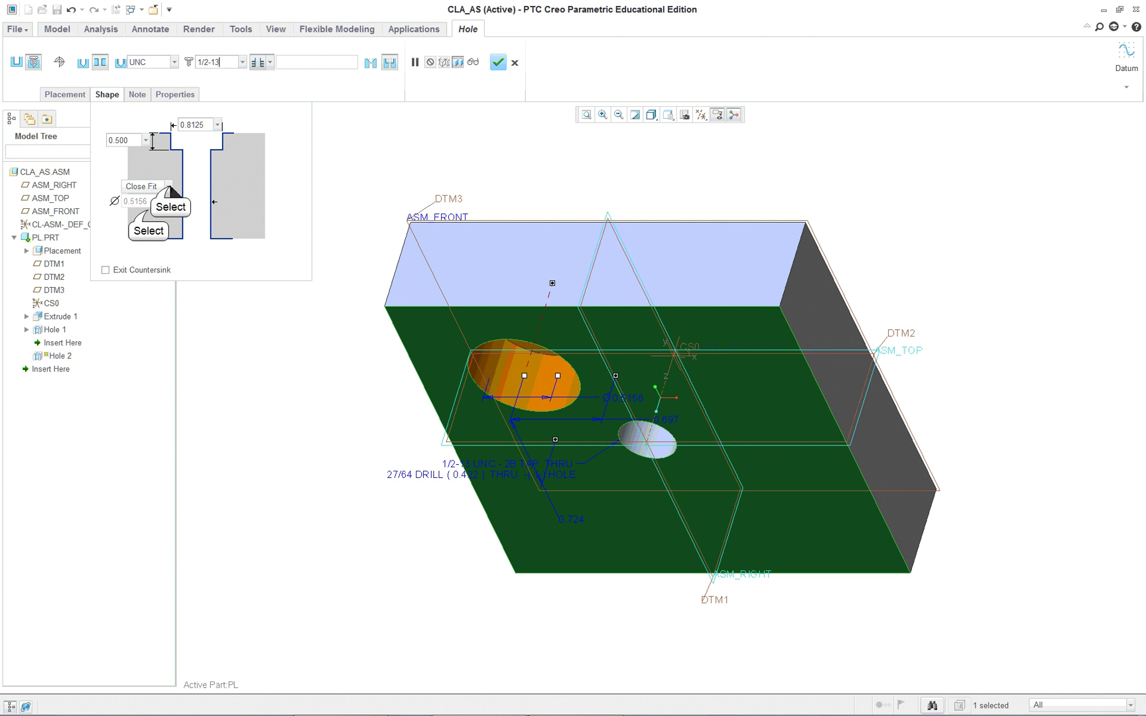
{"action": "left_click", "coordinate": [168, 186]}
{"action": "left_click", "coordinate": [155, 209]}
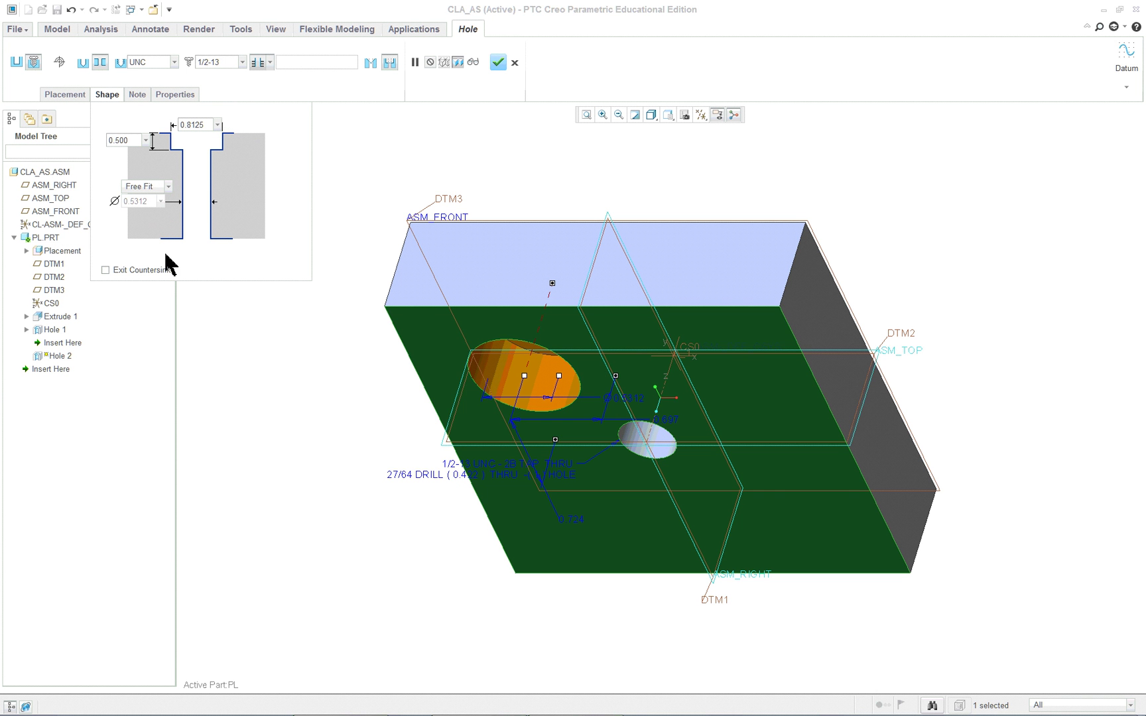
{"action": "key", "text": "alt+Tab"}
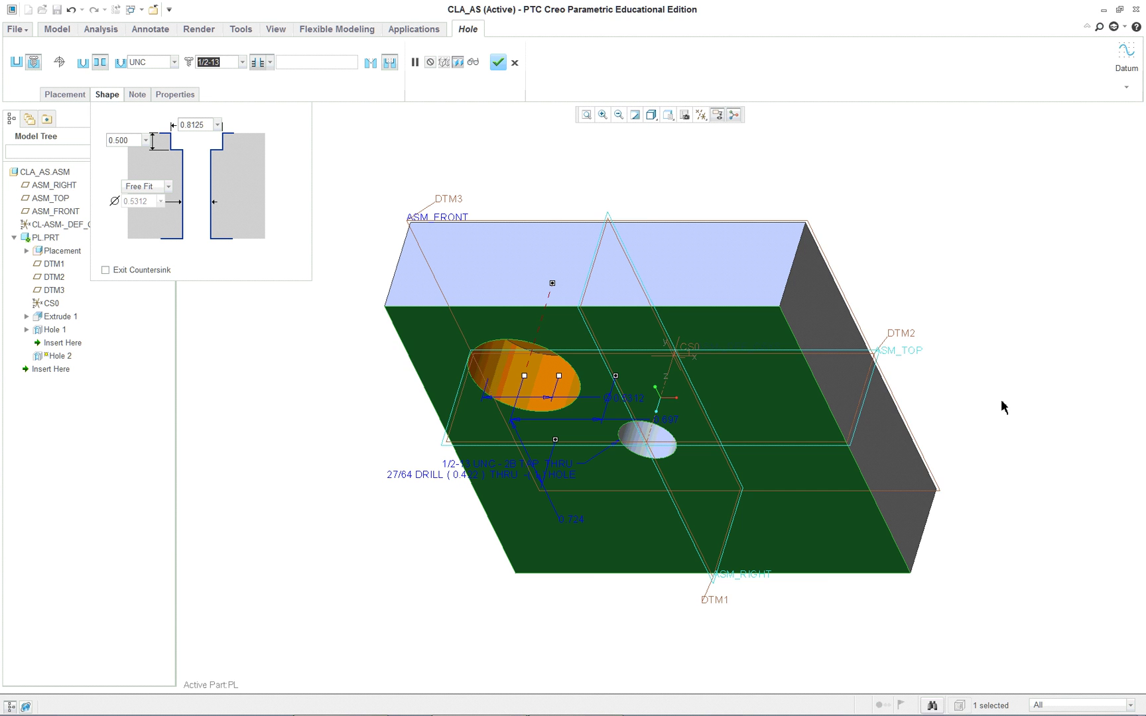
{"action": "key", "text": "alt+Tab"}
Check the page 371 counterbore specifications in the lesson PDF, then go back to Creo.
{"action": "scroll", "coordinate": [922, 441], "scroll_direction": "down", "scroll_amount": 20}
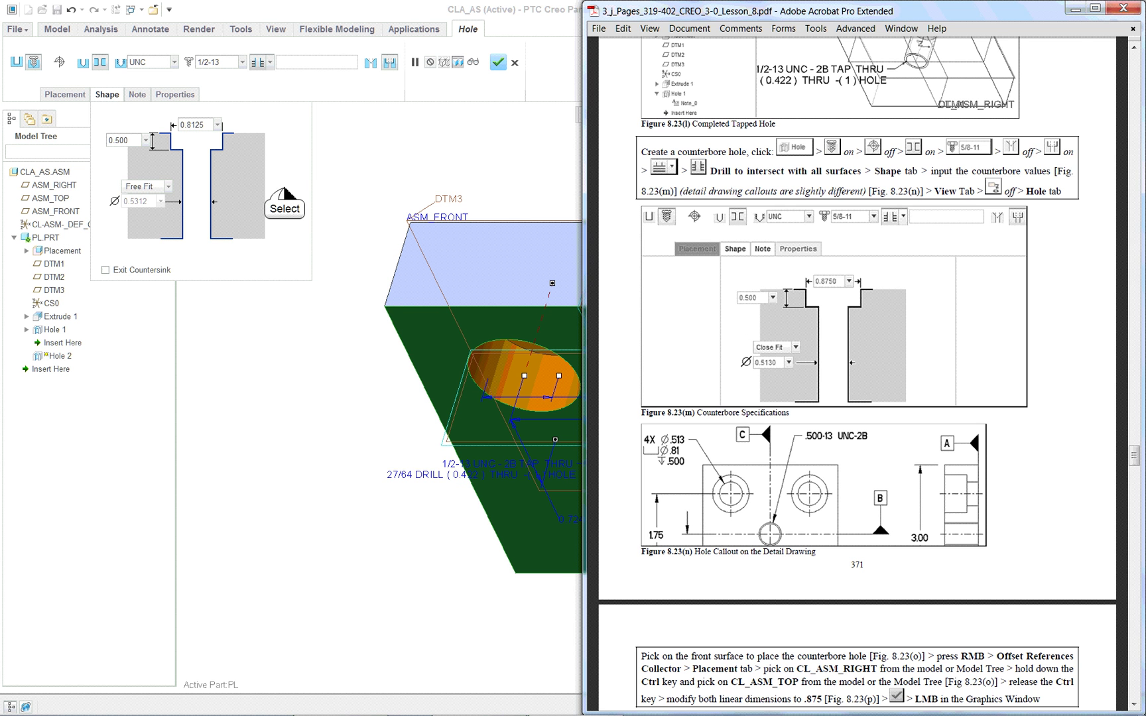
{"action": "left_click", "coordinate": [268, 215]}
Set the hole fit back to Close Fit and the ASM_RIGHT offset to 0.875.
{"action": "left_click", "coordinate": [169, 186]}
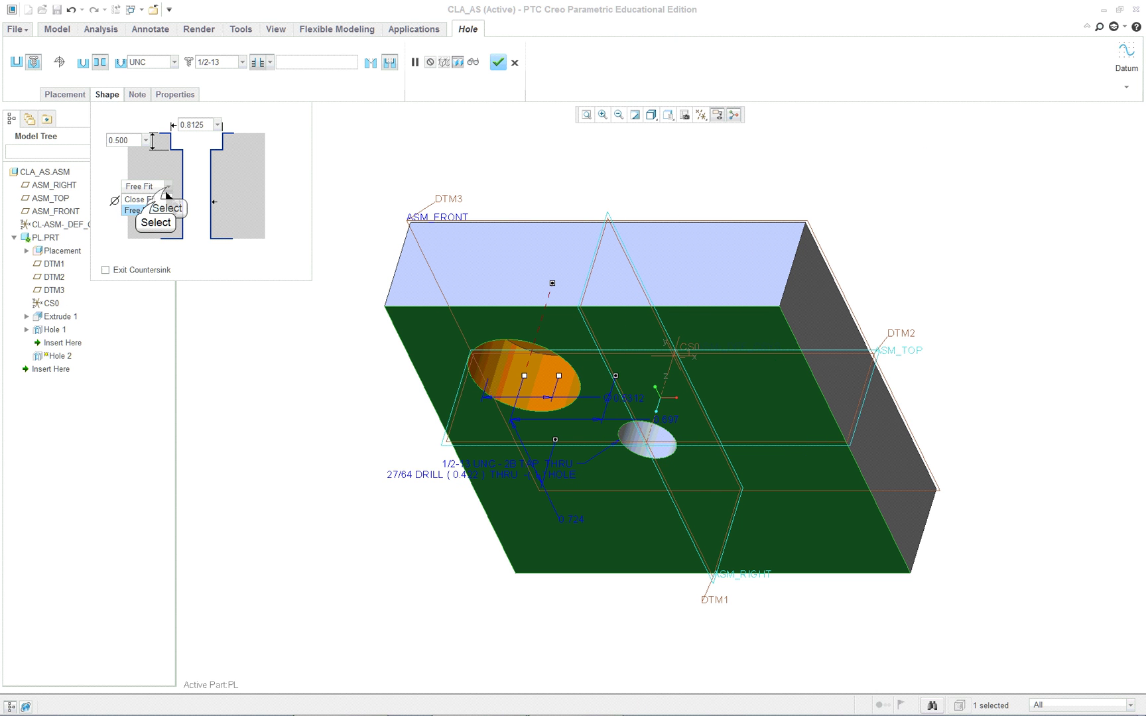
{"action": "left_click", "coordinate": [143, 200]}
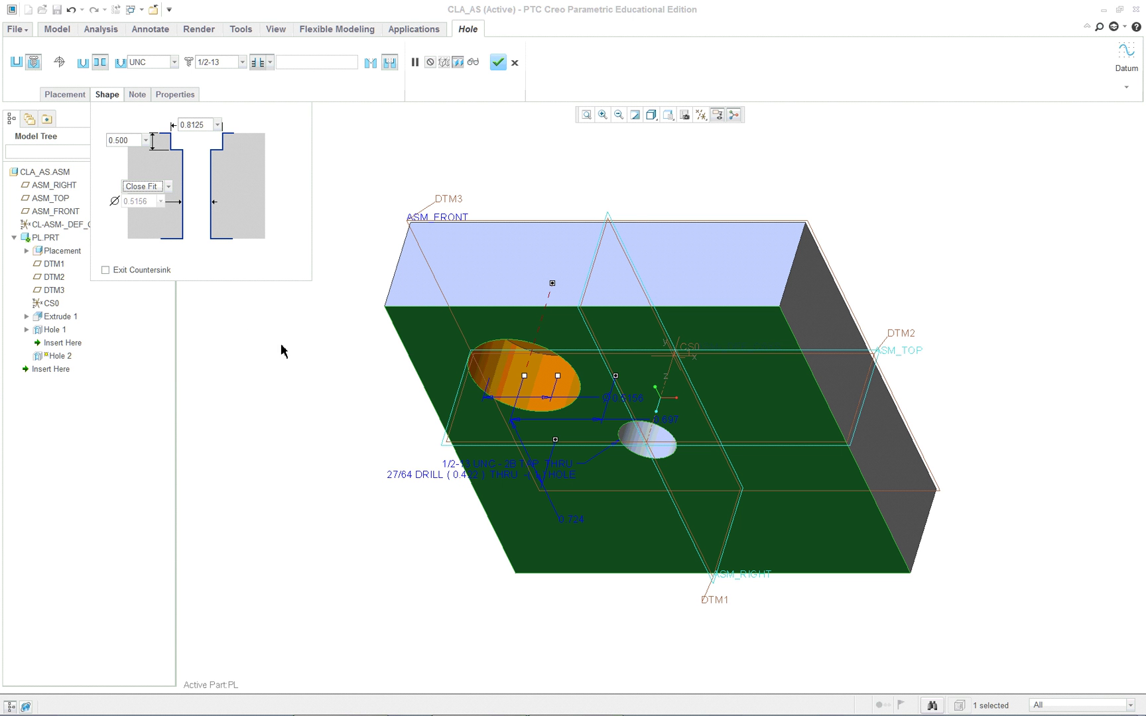
{"action": "middle_click_drag", "start_coordinate": [583, 471], "coordinate": [596, 332]}
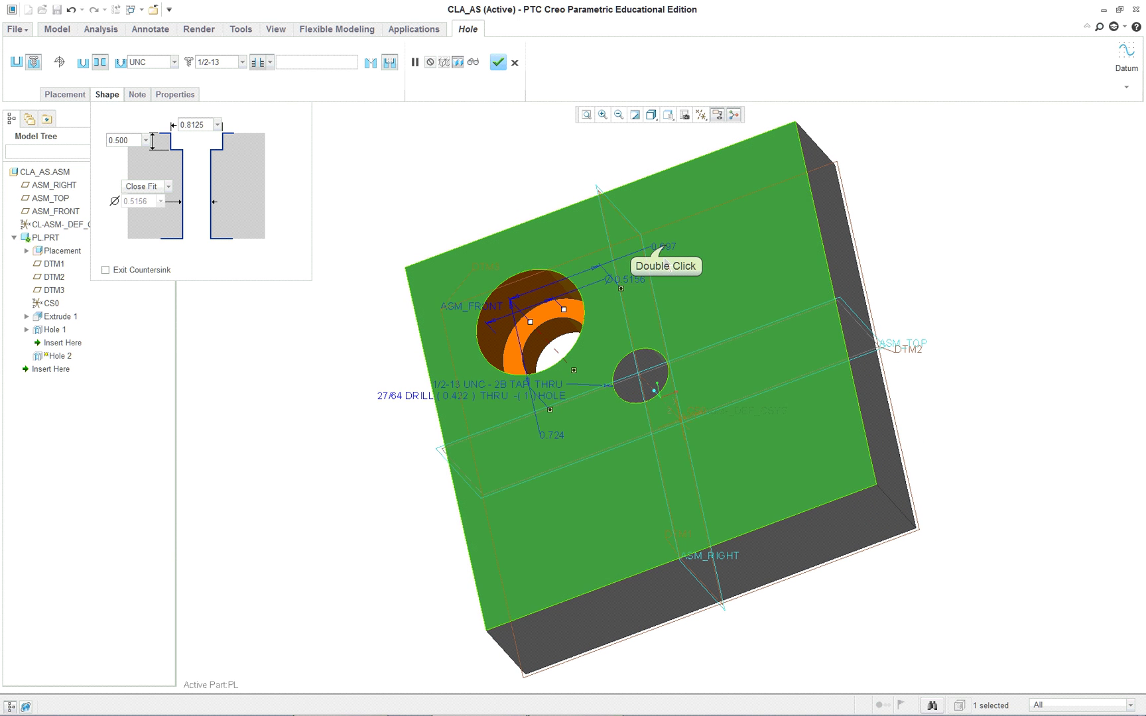
{"action": "double_click", "coordinate": [665, 248]}
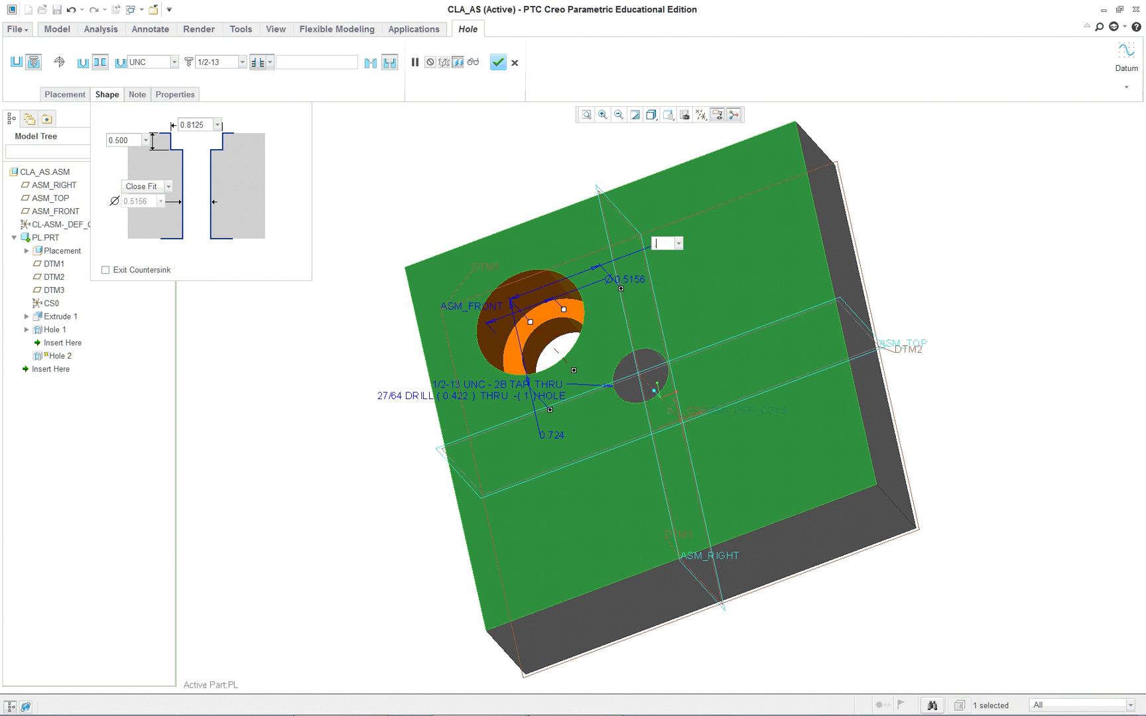
{"action": "key", "text": "Return"}
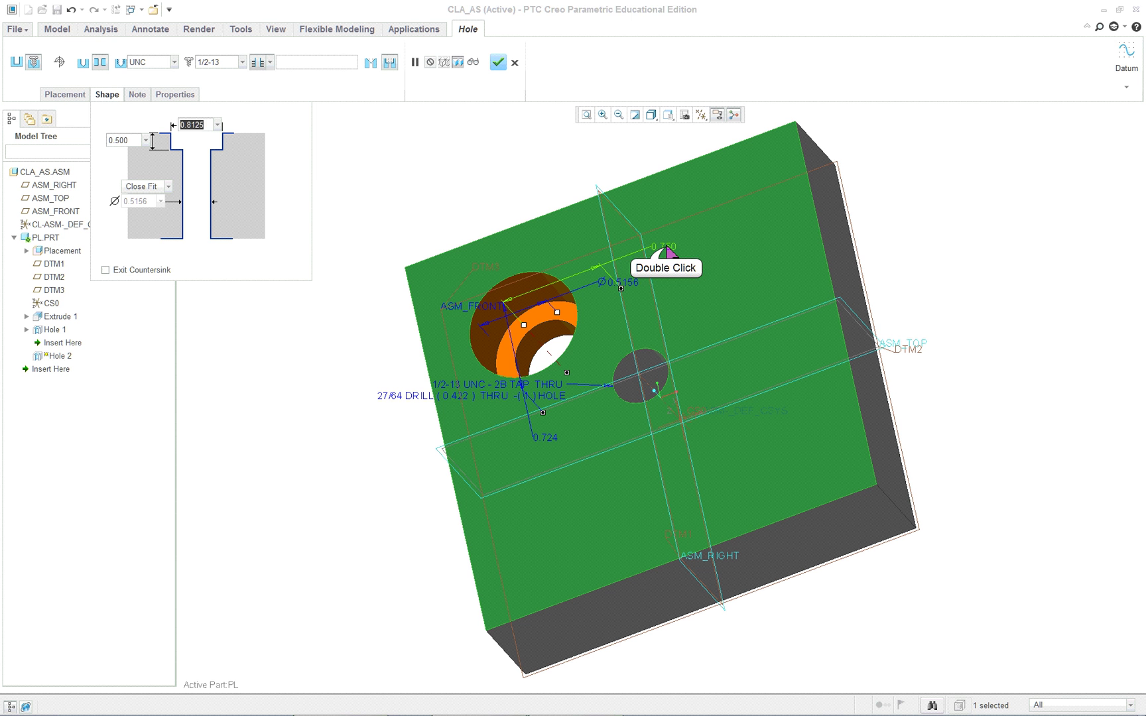
{"action": "double_click", "coordinate": [668, 244]}
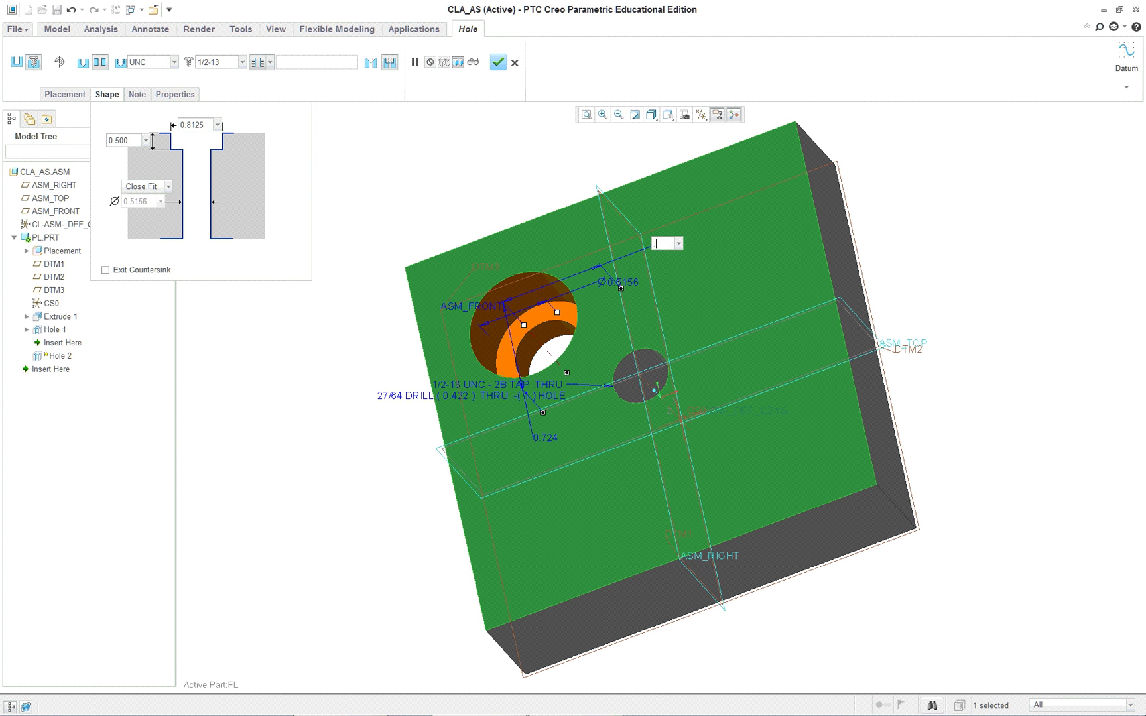
{"action": "type", "text": ".875"}
{"action": "key", "text": "Return"}
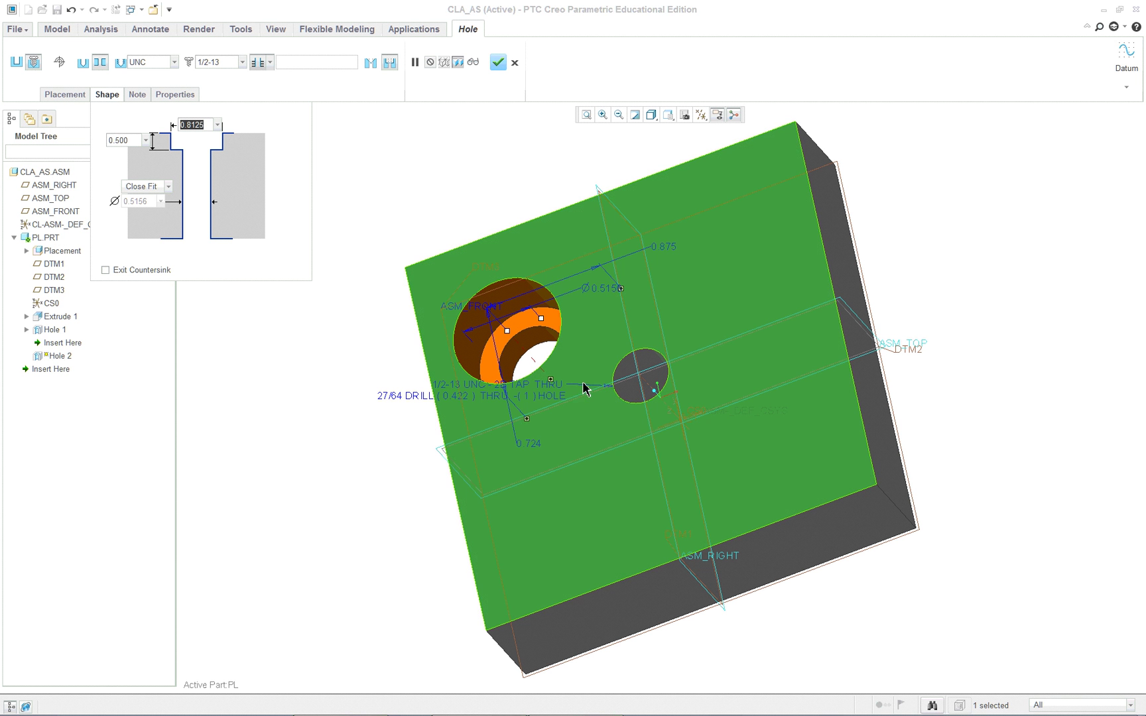
Set the ASM_TOP offset to 0.875.
{"action": "double_click", "coordinate": [531, 444]}
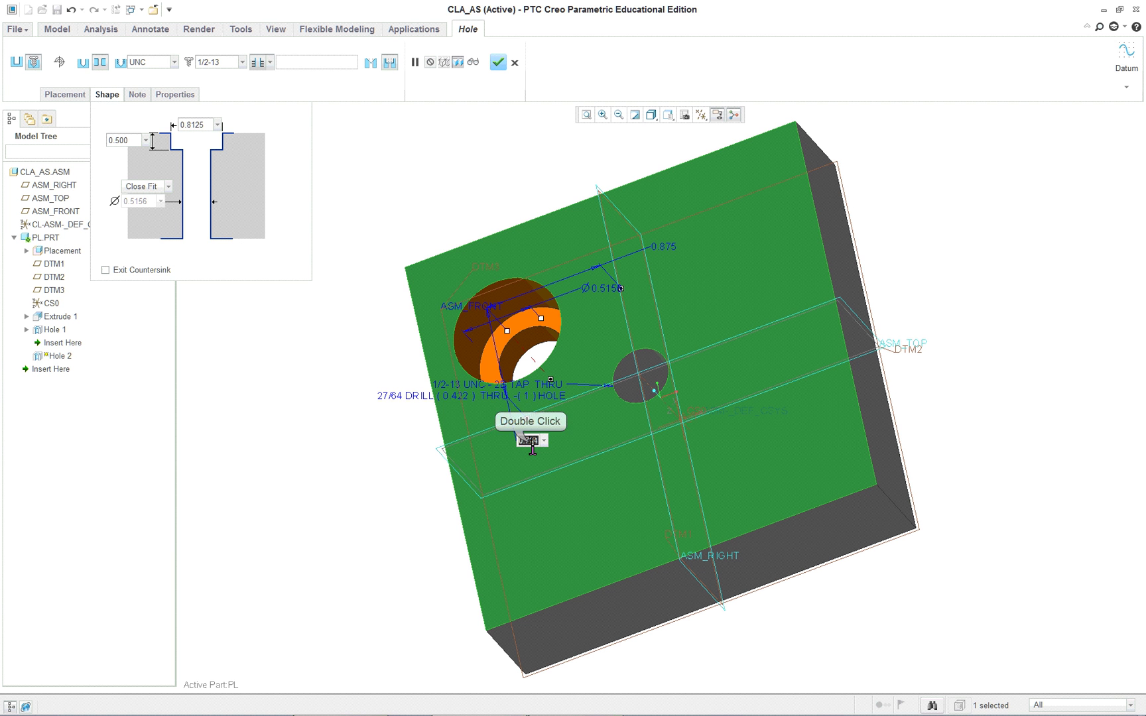
{"action": "key", "text": "BackSpace"}
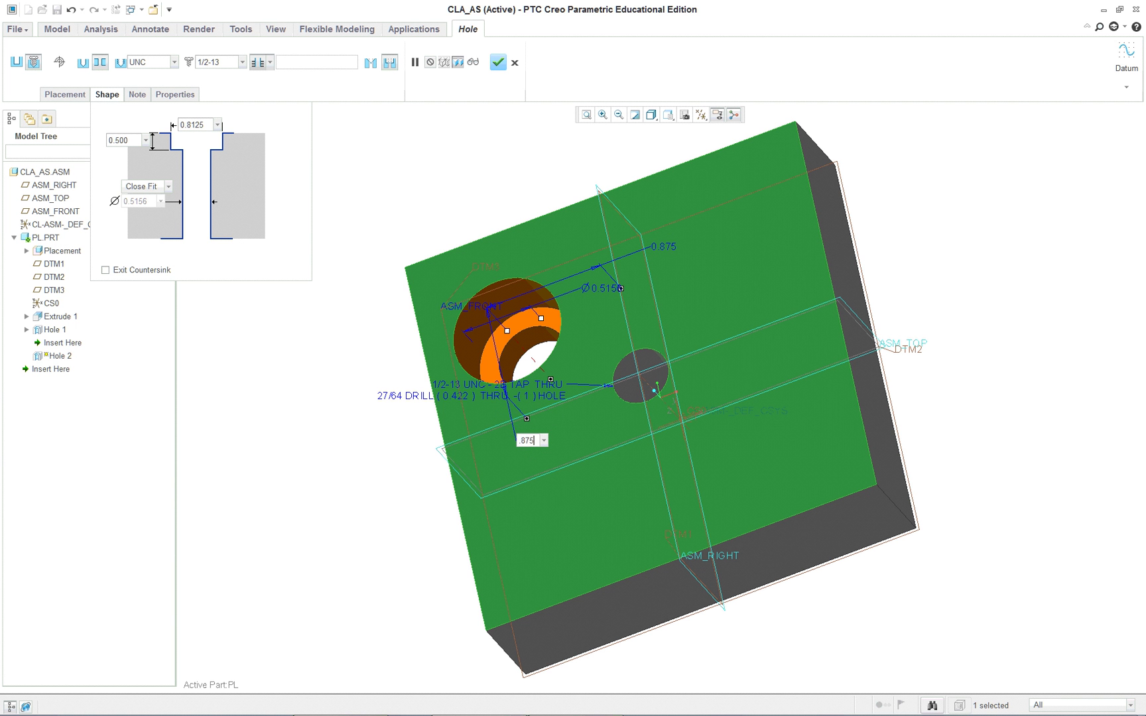
{"action": "type", "text": ".875"}
{"action": "key", "text": "Return"}
{"action": "middle_click_drag", "start_coordinate": [457, 472], "coordinate": [486, 547]}
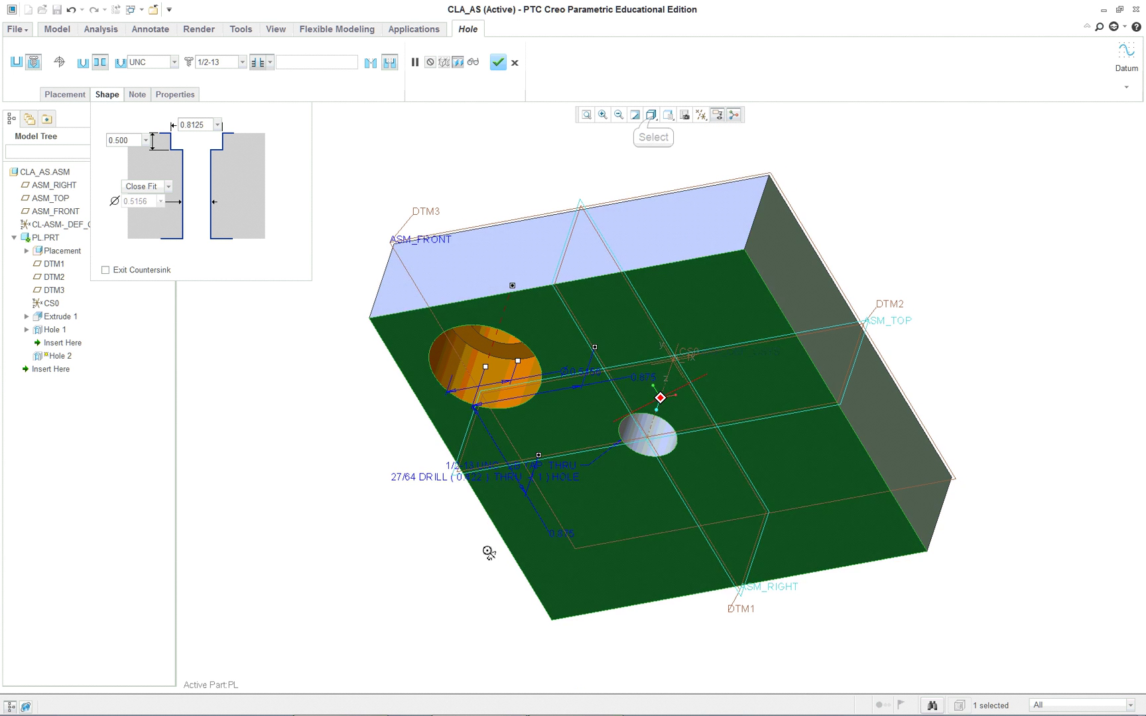
Complete Hole 2 in Hidden Line view, then display the model Shading With Edges.
{"action": "left_click", "coordinate": [651, 115]}
{"action": "left_click", "coordinate": [677, 188]}
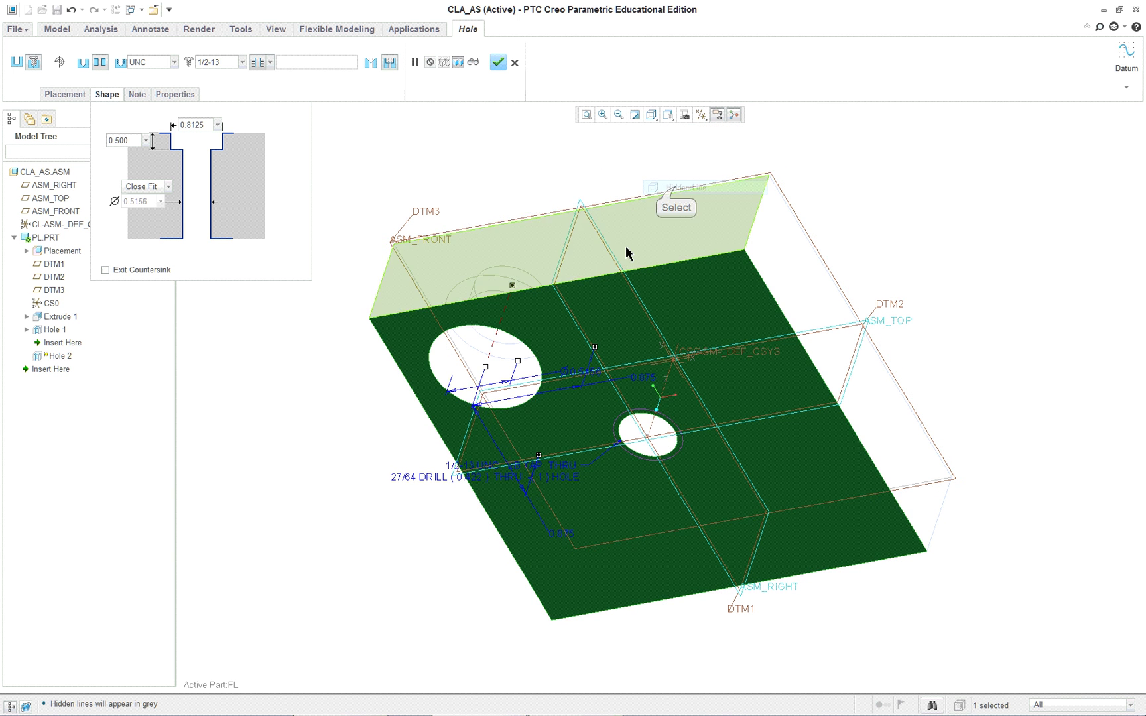
{"action": "mouse_move", "coordinate": [289, 416]}
{"action": "middle_mouse_down"}
{"action": "mouse_move", "coordinate": [302, 366]}
{"action": "mouse_move", "coordinate": [287, 419]}
{"action": "middle_mouse_up"}
{"action": "middle_click", "coordinate": [287, 419]}
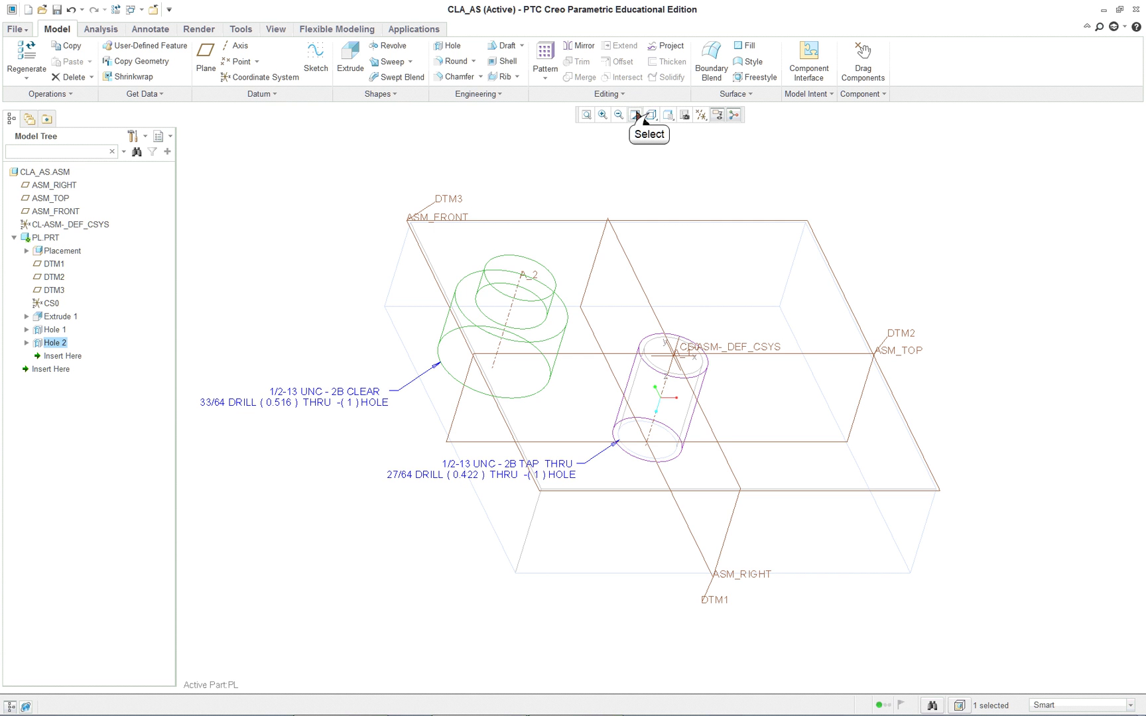
{"action": "left_click", "coordinate": [637, 115]}
{"action": "left_click", "coordinate": [659, 146]}
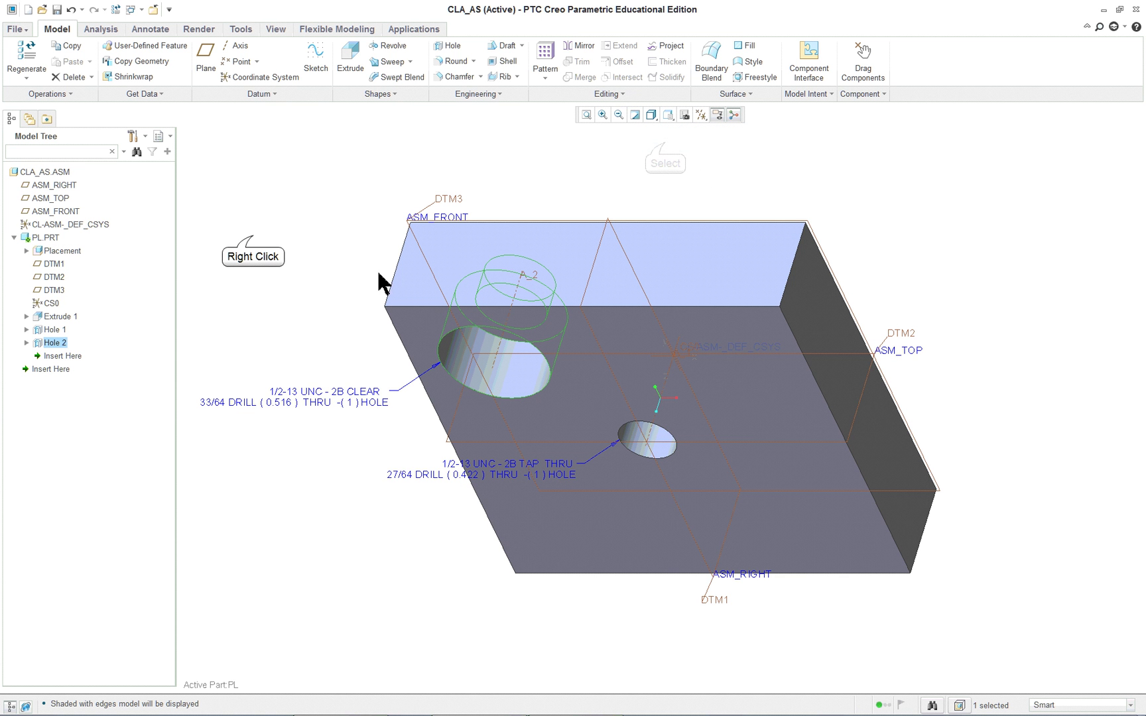
Pattern Hole 2 by dimension, stepping the .875 offset by -1.750 in Direction 1.
{"action": "right_click", "coordinate": [254, 236]}
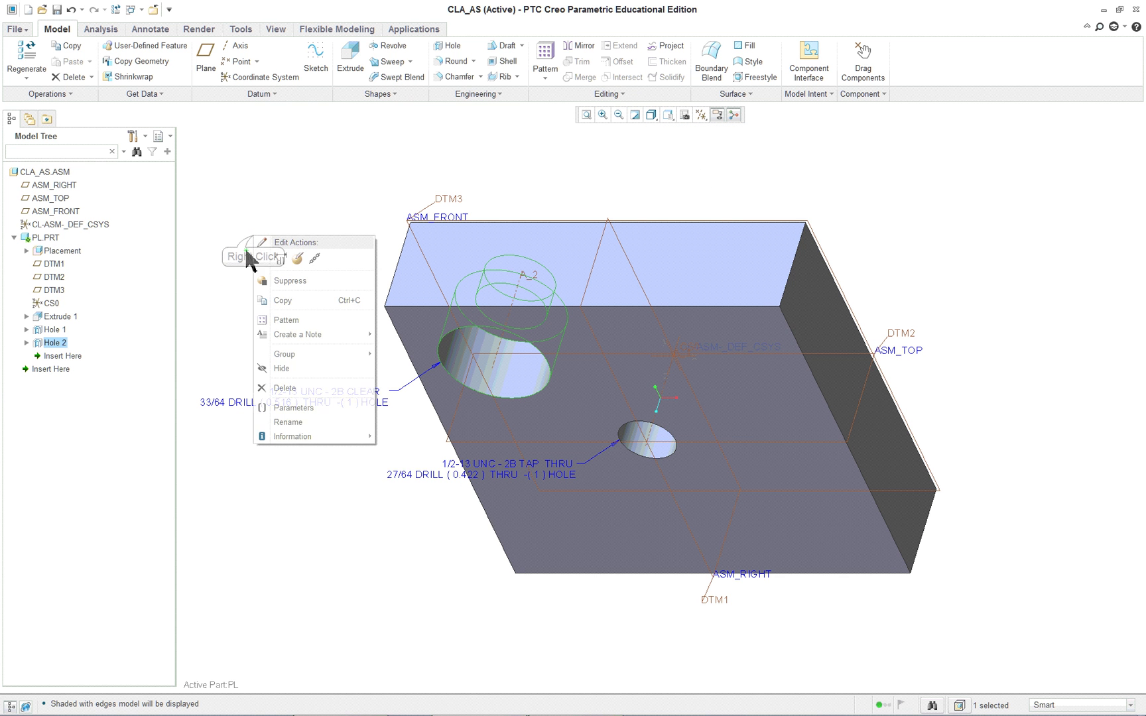
{"action": "left_click", "coordinate": [322, 322]}
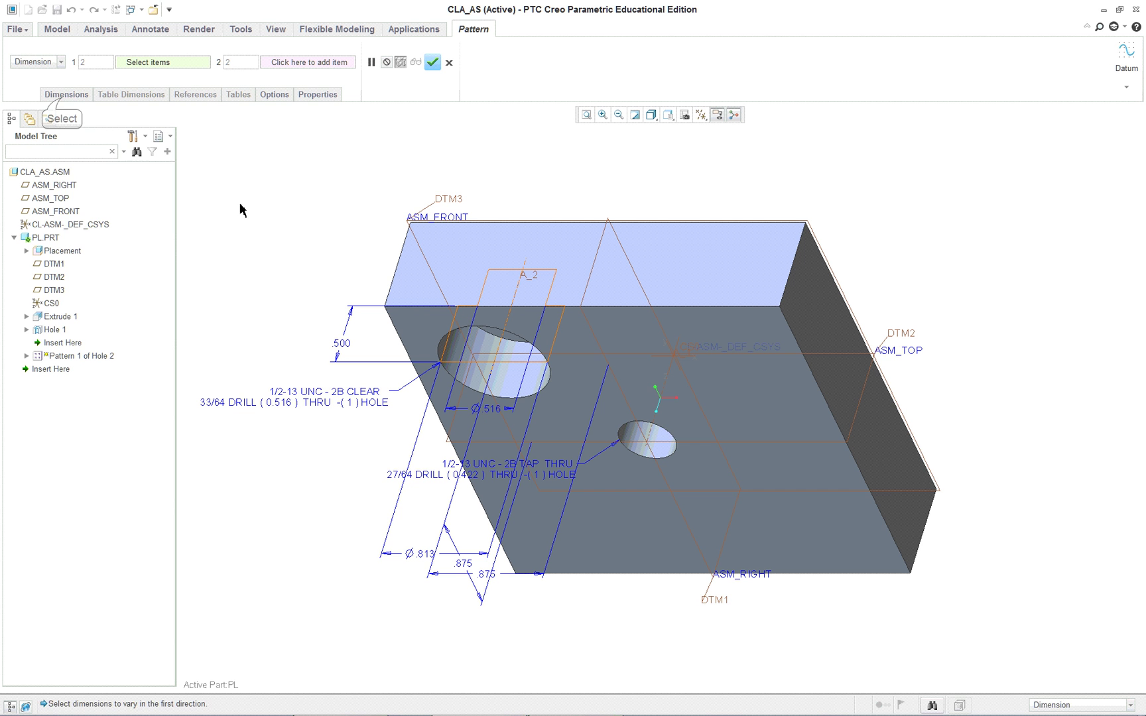
{"action": "left_click", "coordinate": [63, 95]}
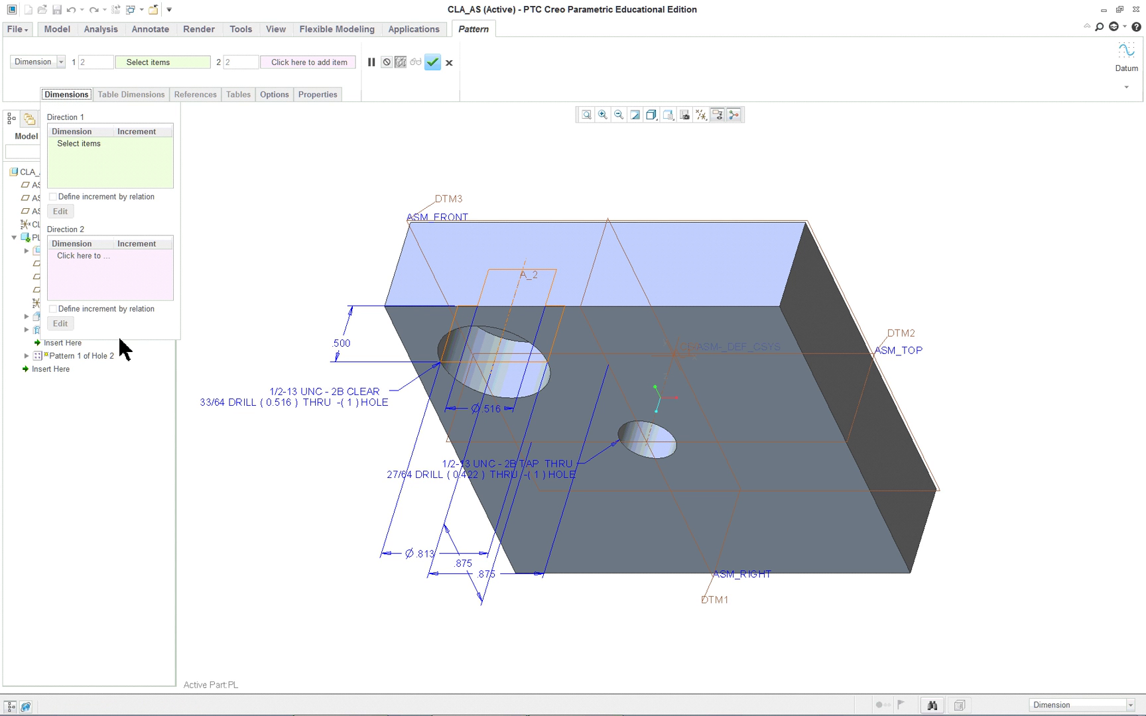
{"action": "left_click", "coordinate": [485, 582]}
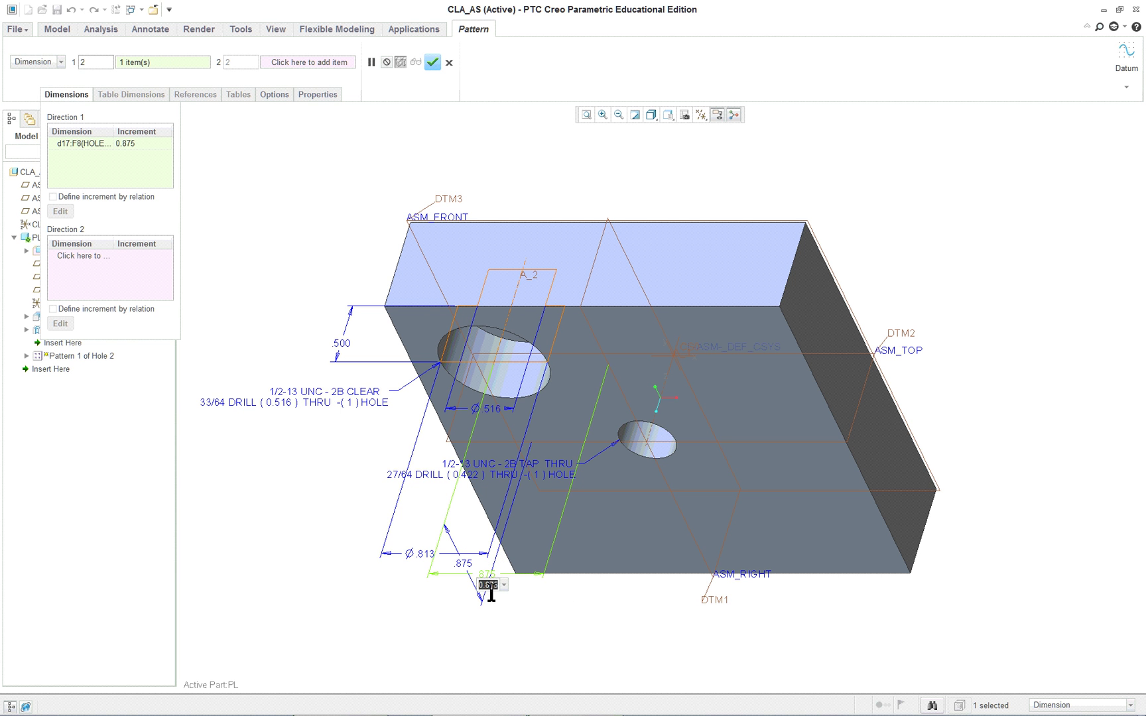
{"action": "key", "text": "BackSpace"}
{"action": "key", "text": "Return"}
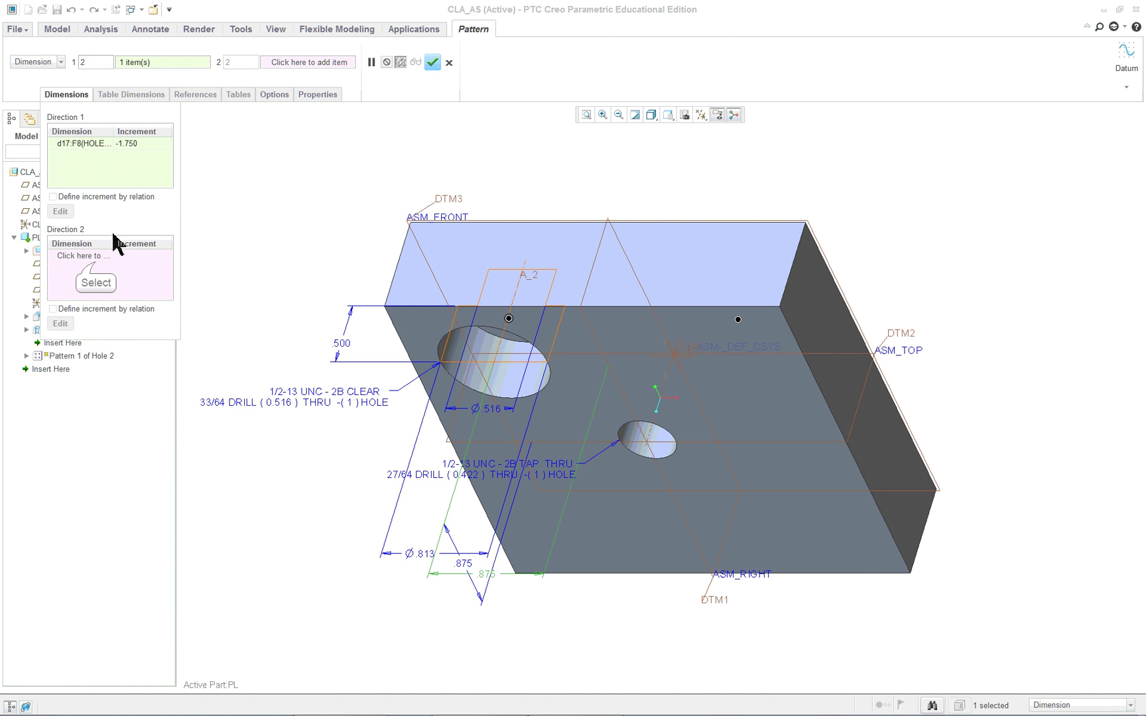
Add the other .875 offset dimension as the Direction 2 pattern dimension.
{"action": "left_click", "coordinate": [79, 256]}
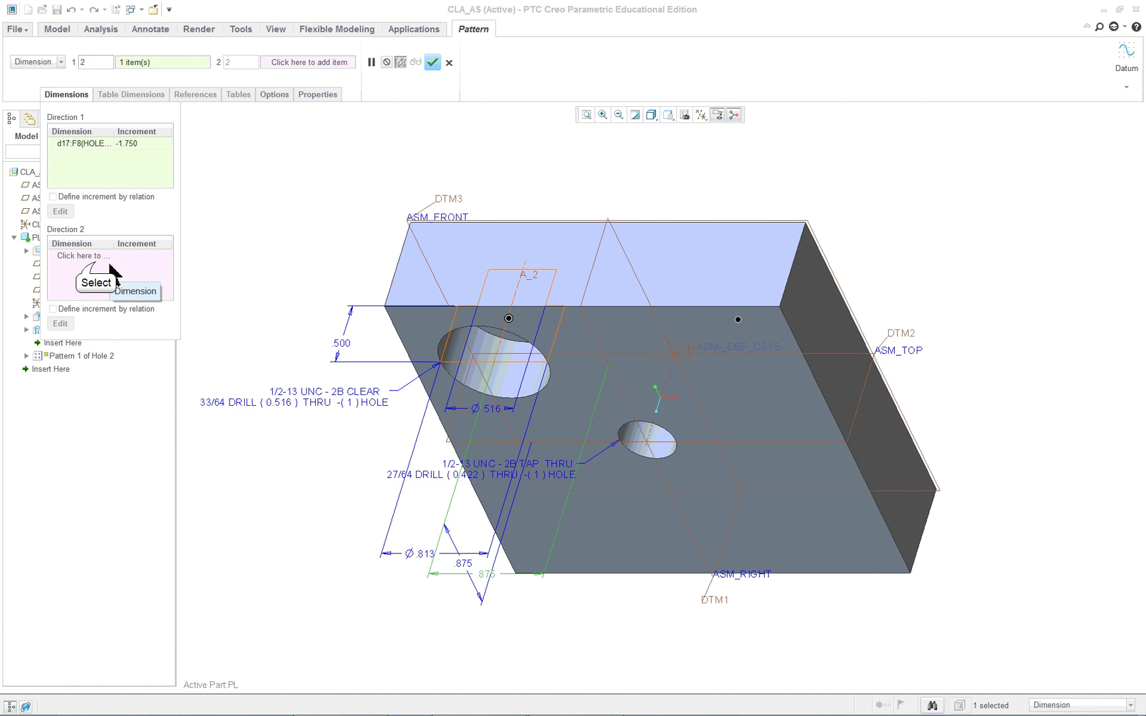
{"action": "right_click", "coordinate": [251, 193]}
{"action": "left_click", "coordinate": [307, 213]}
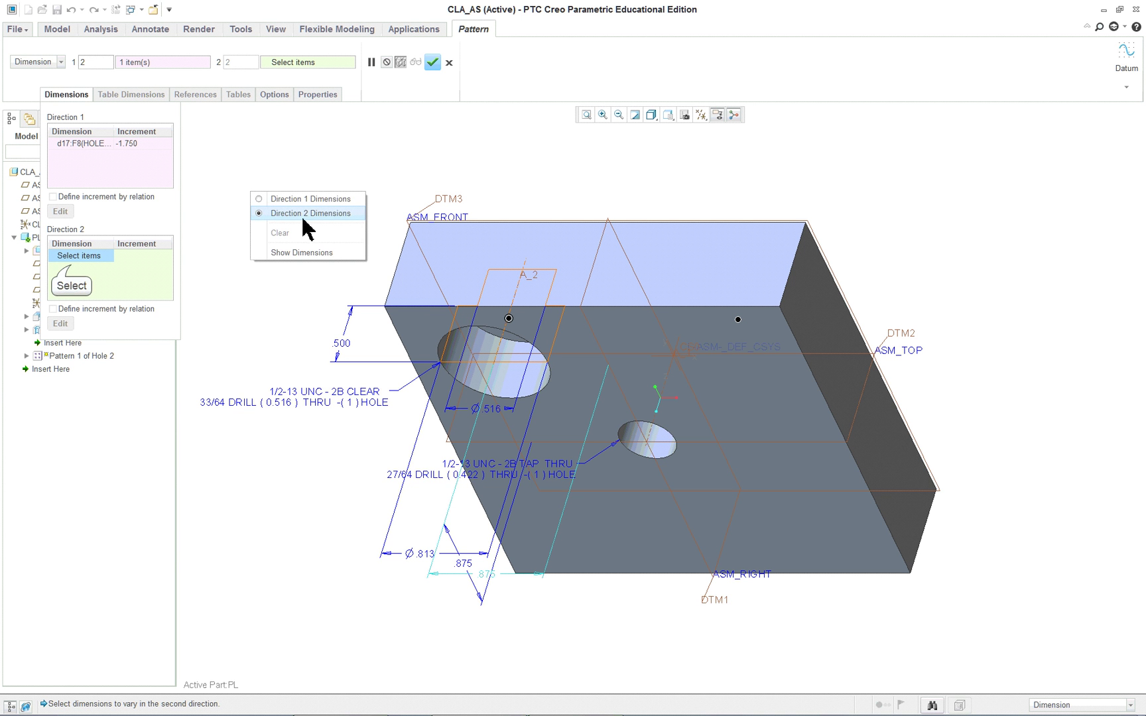
{"action": "left_click", "coordinate": [466, 568]}
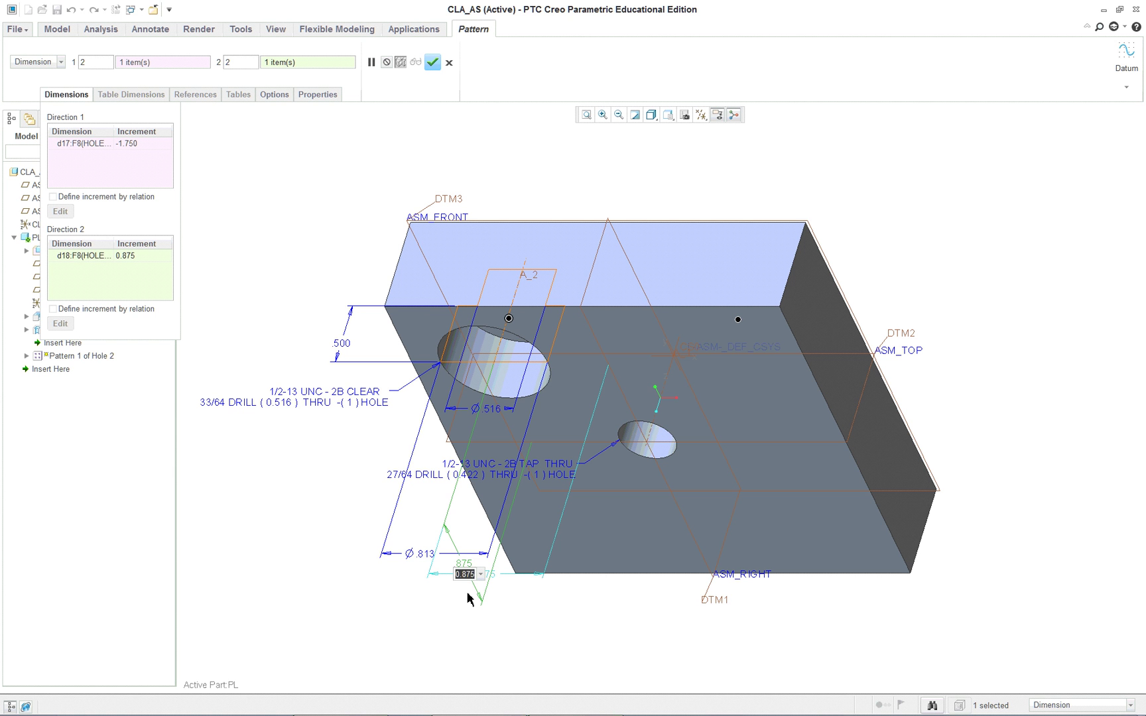
{"action": "type", "text": "-1"}
{"action": "key", "text": "Return"}
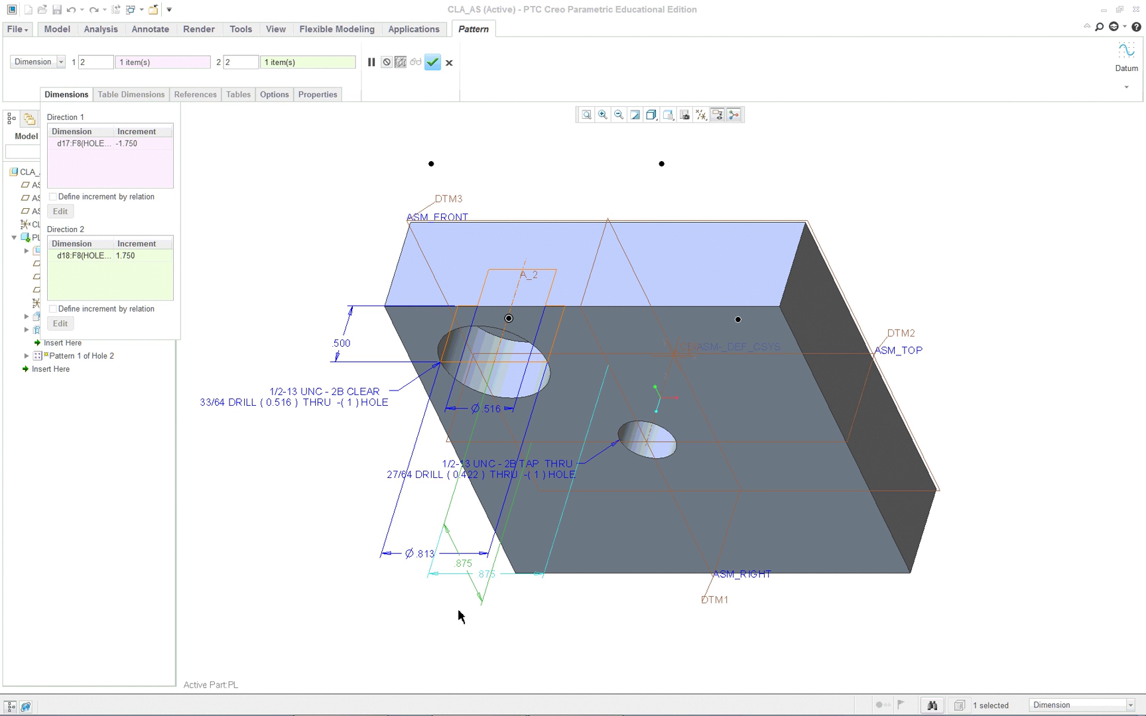
{"action": "mouse_move", "coordinate": [529, 640]}
{"action": "middle_mouse_down"}
{"action": "mouse_move", "coordinate": [534, 593]}
{"action": "mouse_move", "coordinate": [540, 644]}
{"action": "mouse_move", "coordinate": [529, 633]}
{"action": "middle_mouse_up"}
Set the Direction 2 increment to -1.75 and complete the 2×2 pattern.
{"action": "left_click", "coordinate": [135, 257]}
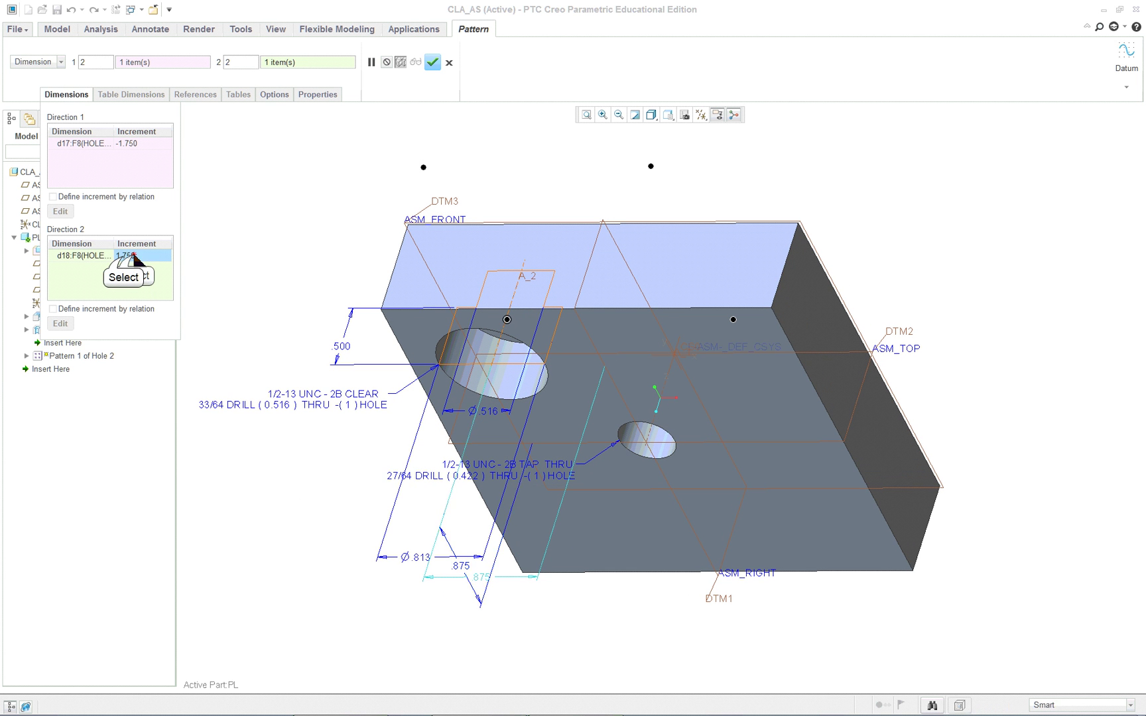
{"action": "left_click", "coordinate": [134, 256]}
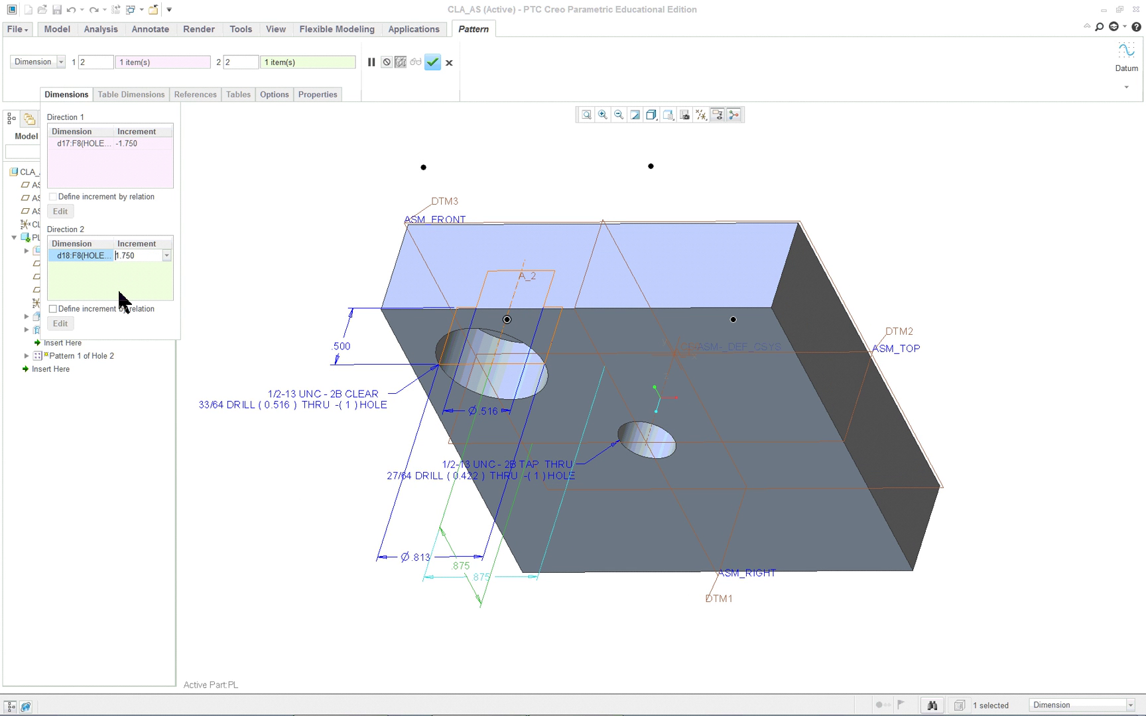
{"action": "type", "text": "-1.75"}
{"action": "key", "text": "Return"}
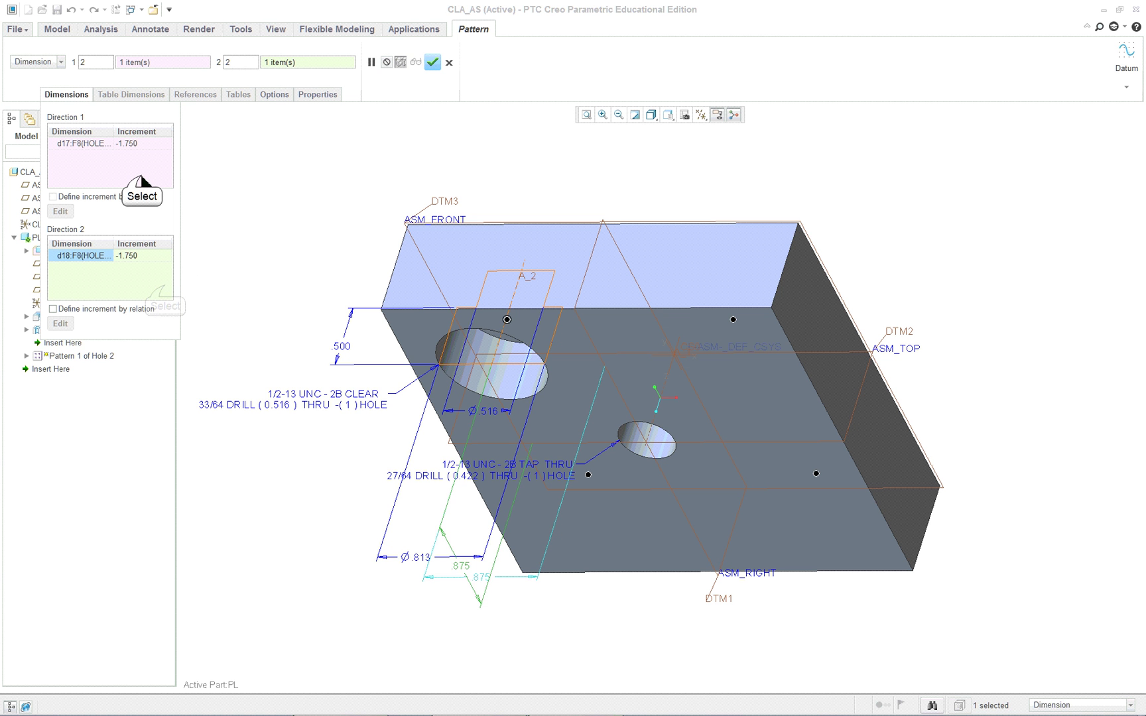
{"action": "middle_click_drag", "start_coordinate": [211, 256], "coordinate": [366, 464]}
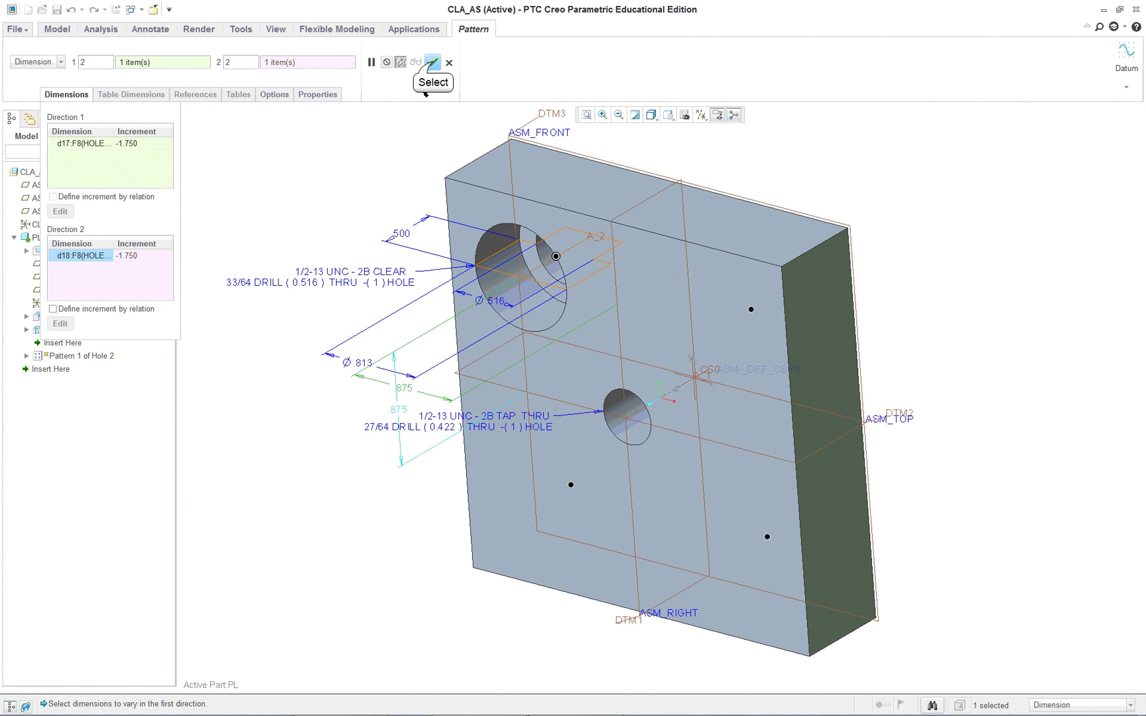
{"action": "left_click", "coordinate": [433, 64]}
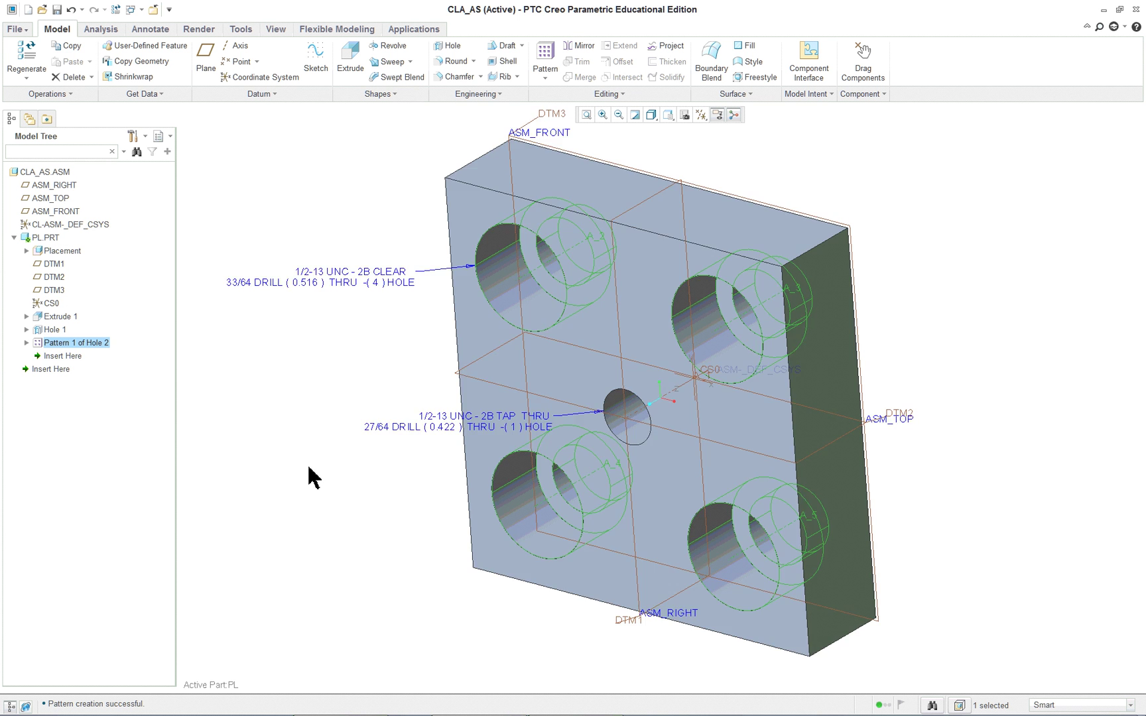
Reset the model to standard orientation, clear the selection and bring up the Tools tab.
{"action": "key", "text": "ctrl+d"}
{"action": "left_click", "coordinate": [323, 488]}
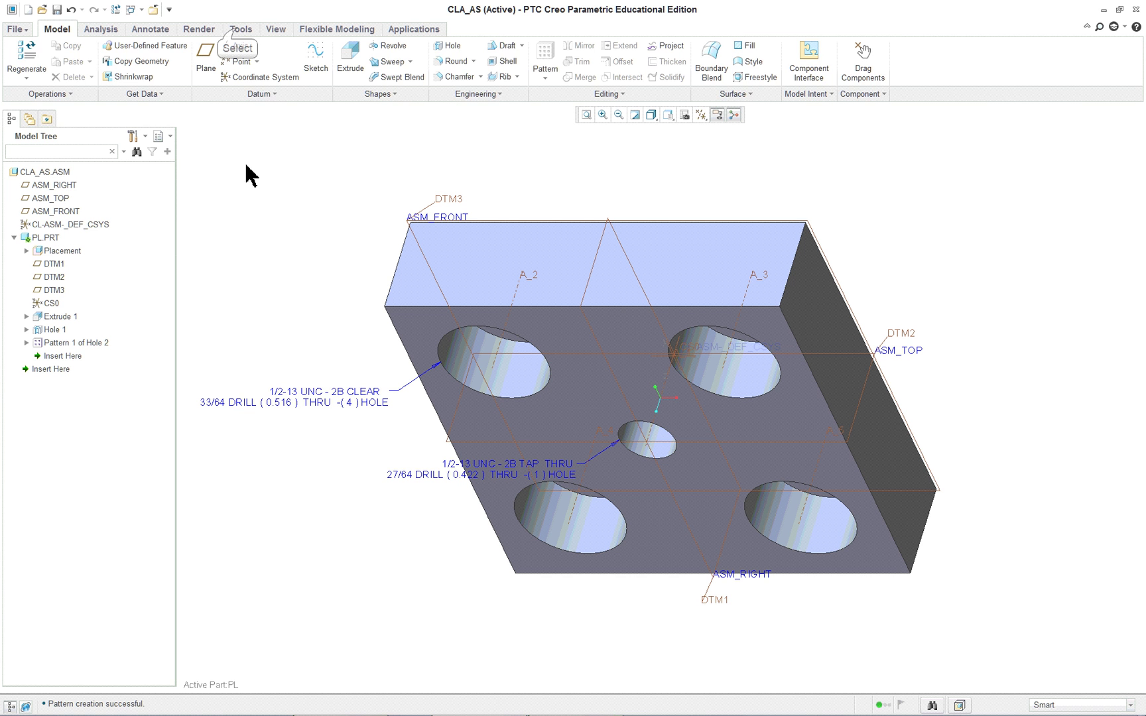
{"action": "left_click", "coordinate": [232, 33]}
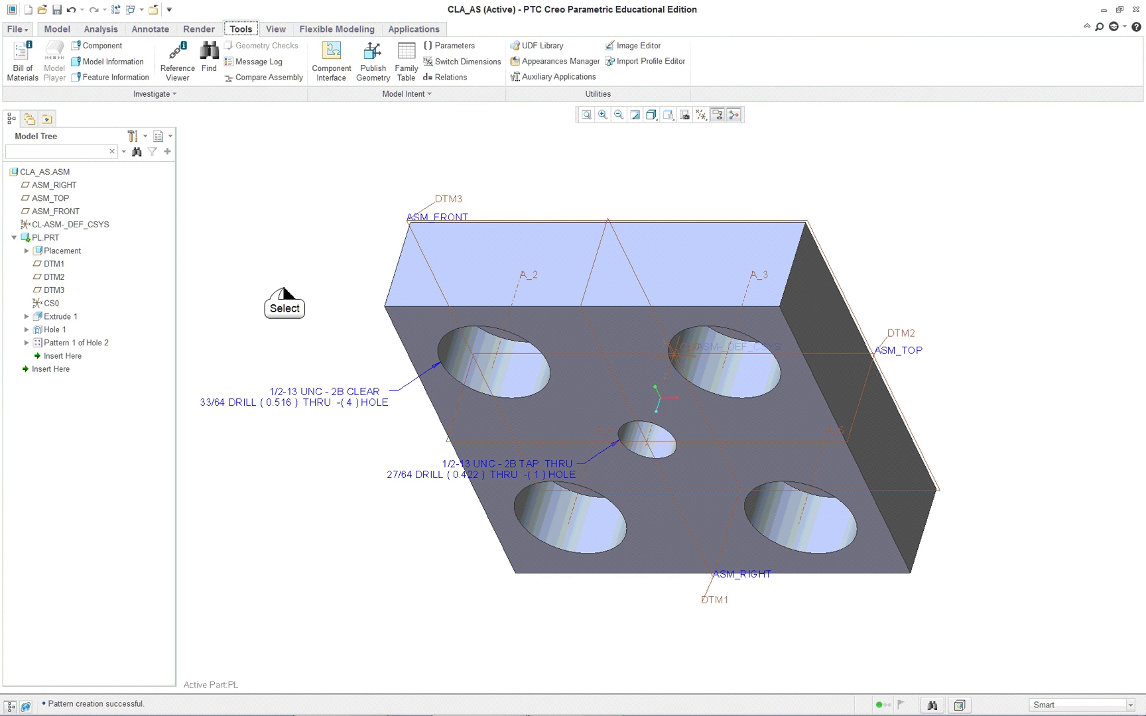
Review Hole 1's references (DTM1, DTM2, Extrude 1) and dependencies (four patterned holes) in the Reference Viewer.
{"action": "left_click", "coordinate": [651, 440]}
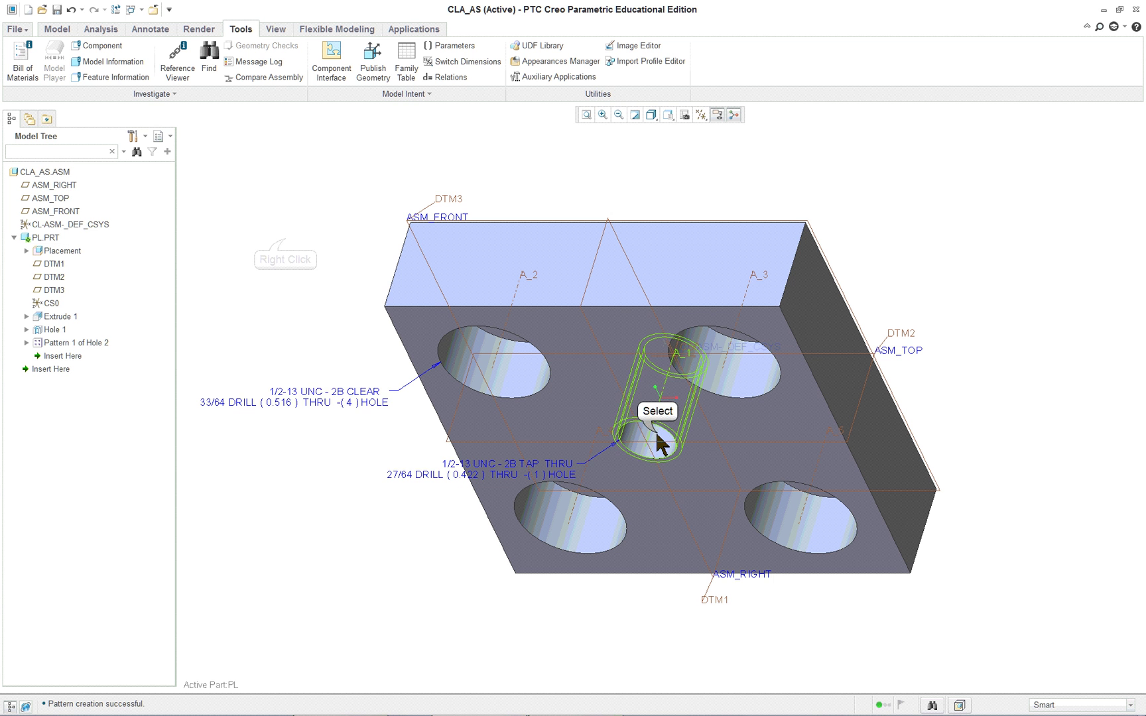
{"action": "right_click", "coordinate": [285, 238]}
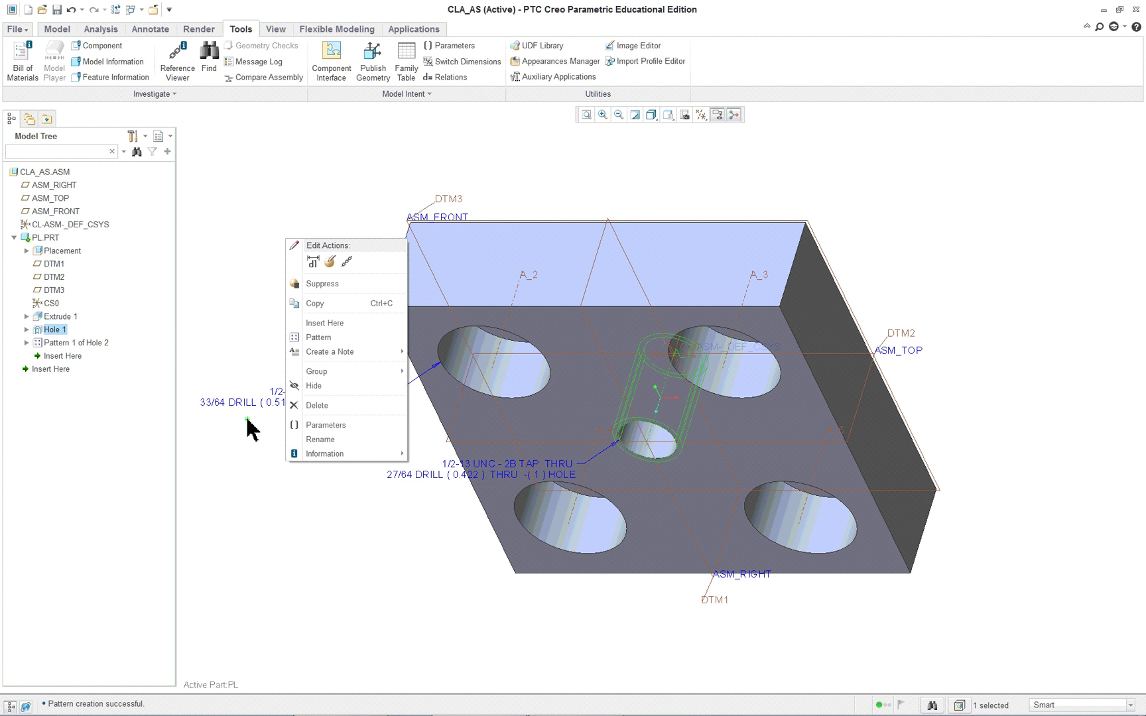
{"action": "mouse_move", "coordinate": [380, 456]}
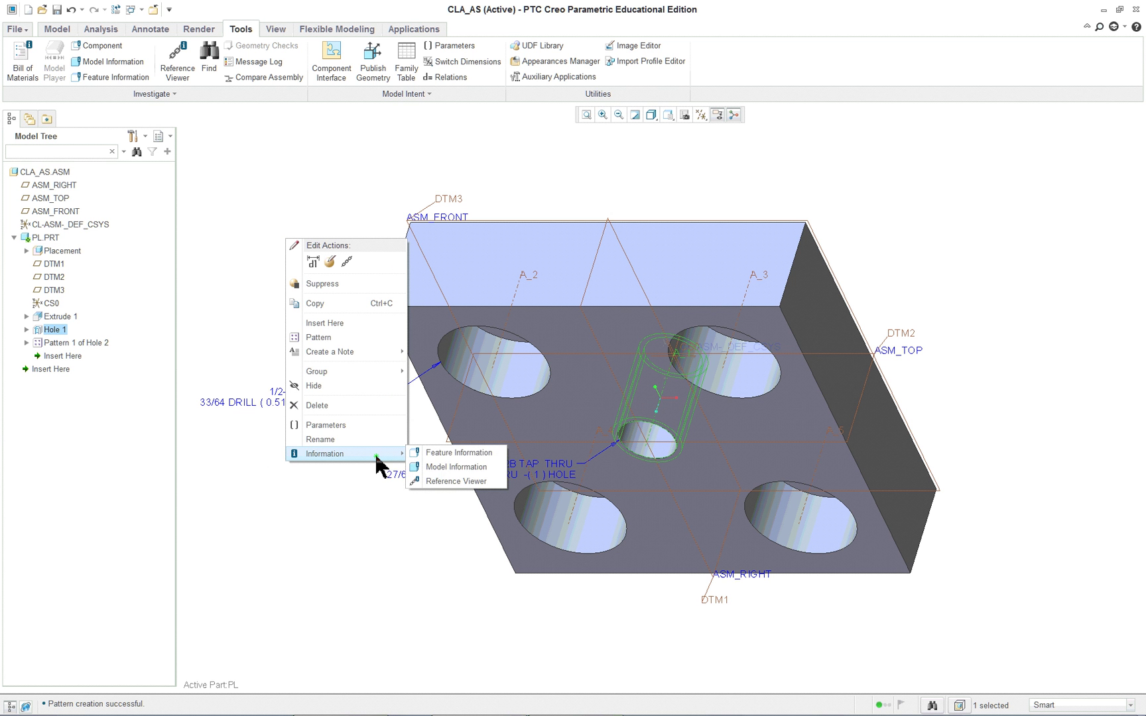
{"action": "left_click", "coordinate": [448, 482]}
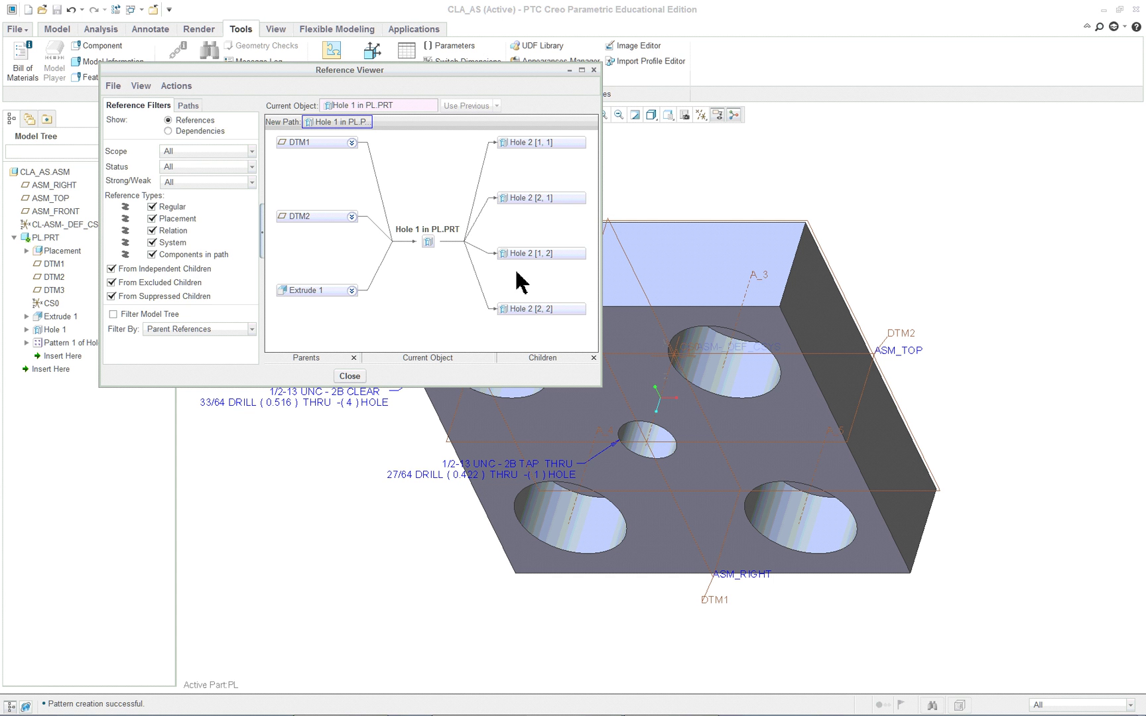
{"action": "left_click", "coordinate": [183, 131]}
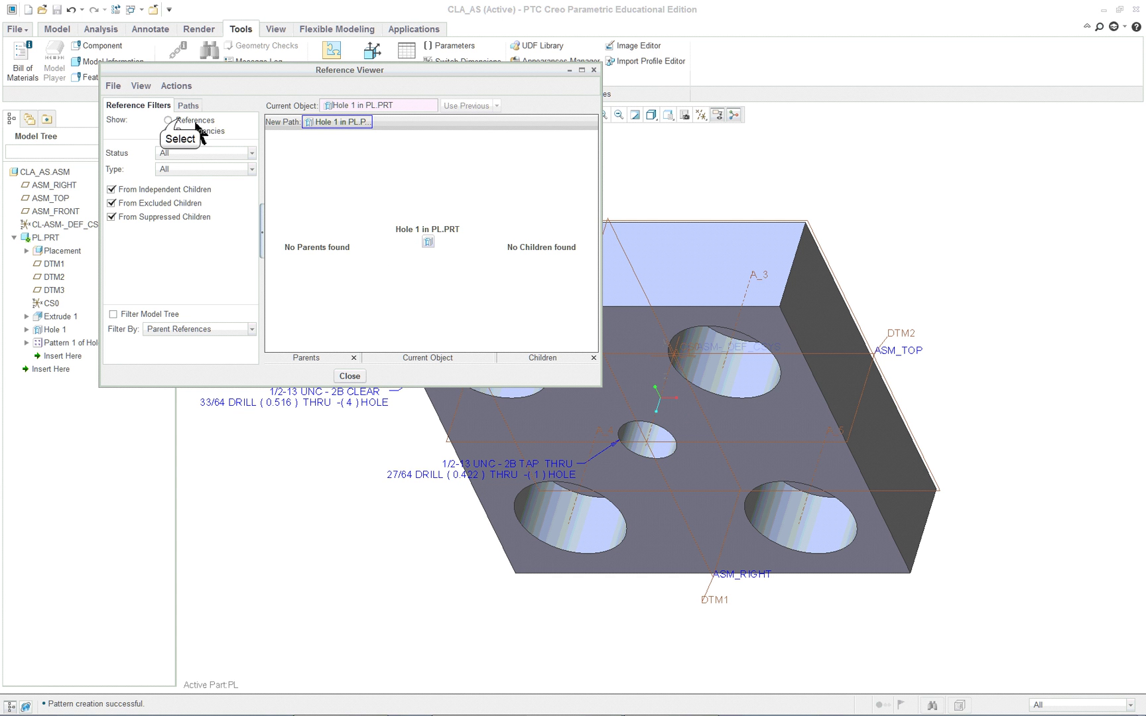
{"action": "left_click", "coordinate": [196, 123]}
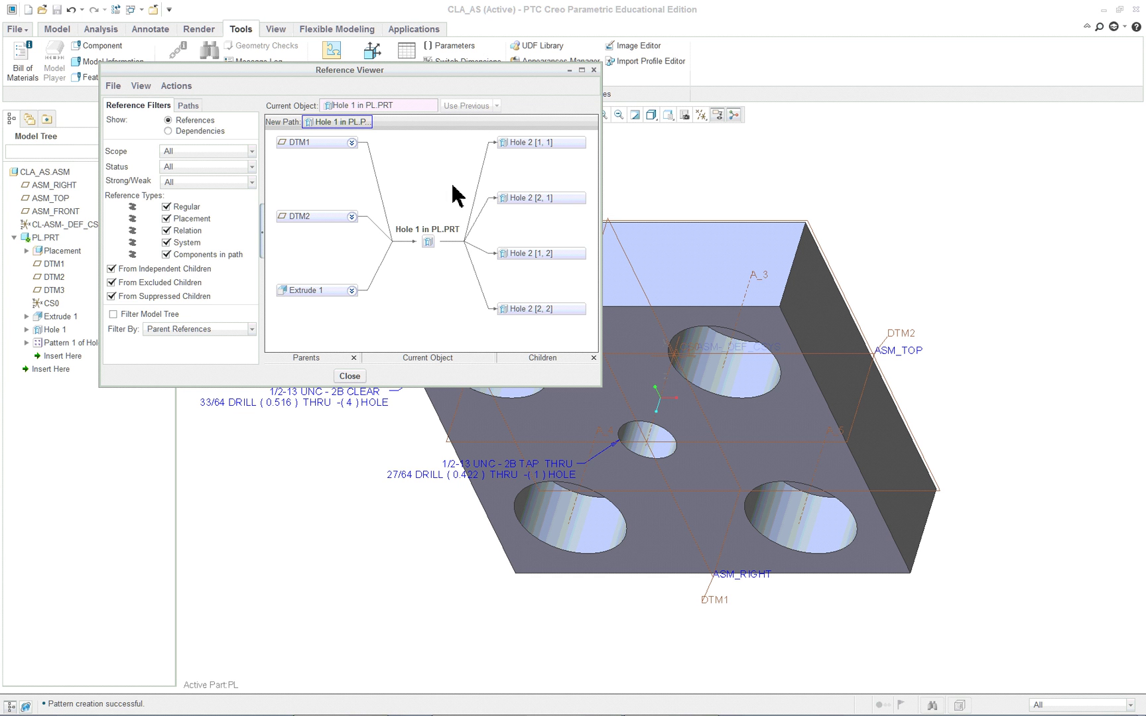
{"action": "left_click", "coordinate": [197, 131]}
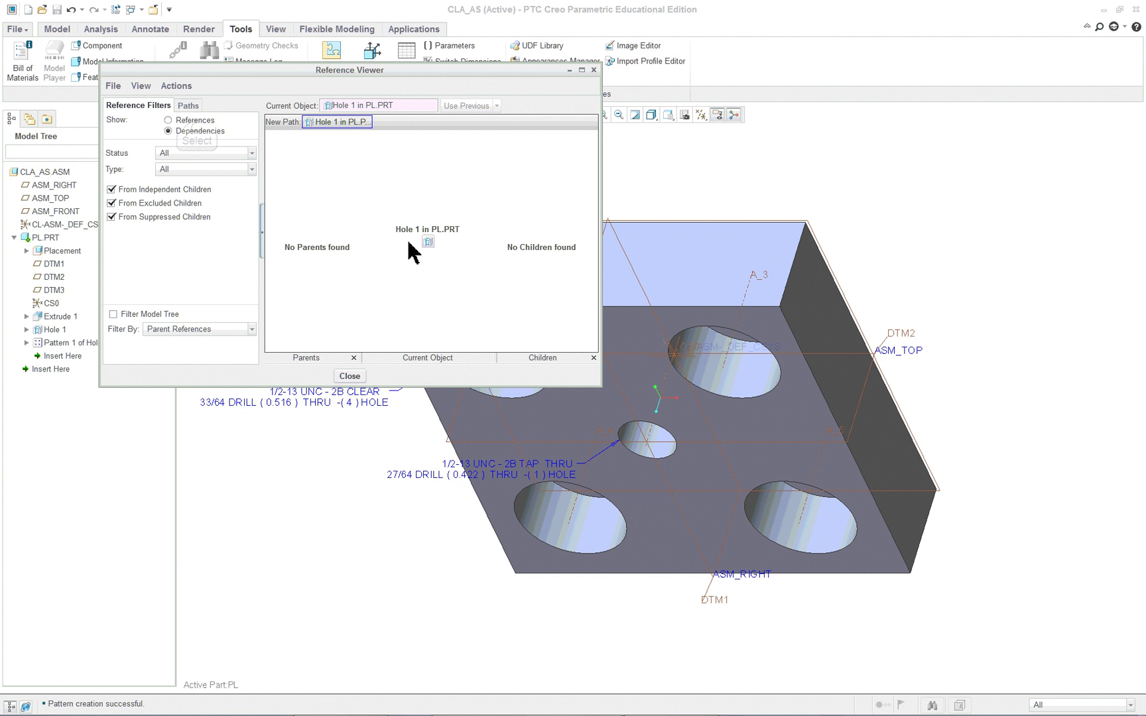
{"action": "left_click", "coordinate": [202, 120]}
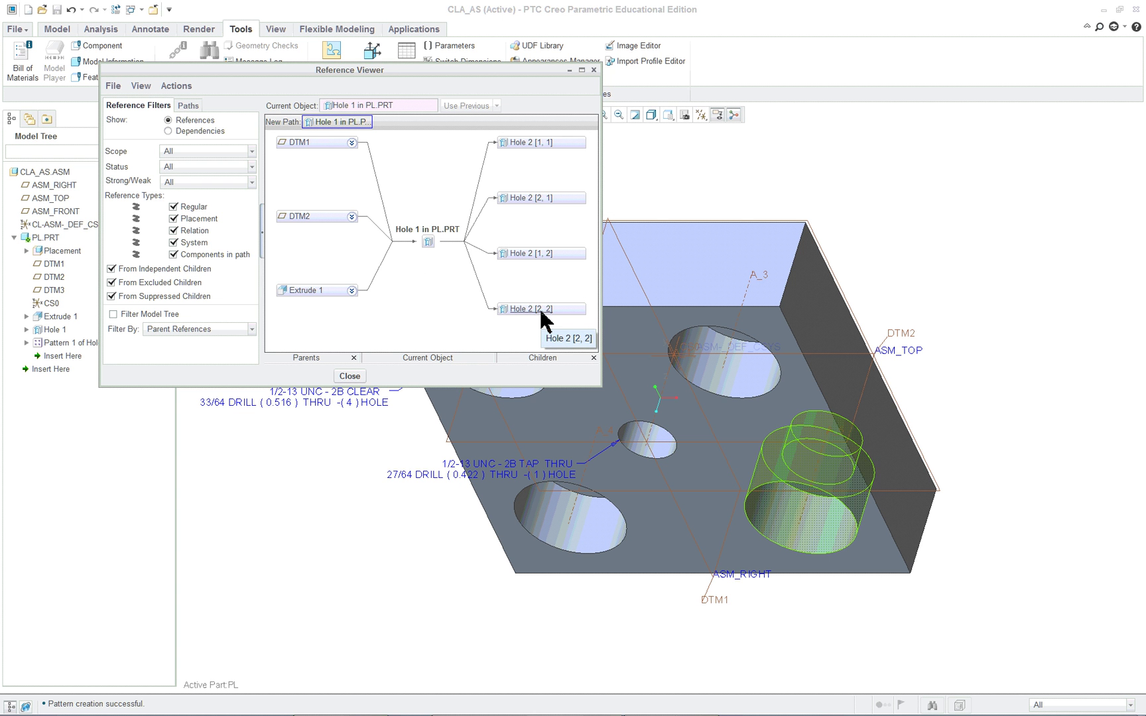
{"action": "left_click", "coordinate": [593, 70]}
Inspect Hole 2's parents in the Reference Viewer: ASM_RIGHT, ASM_TOP, Extrude 1 and Hole 1.
{"action": "left_click", "coordinate": [586, 178]}
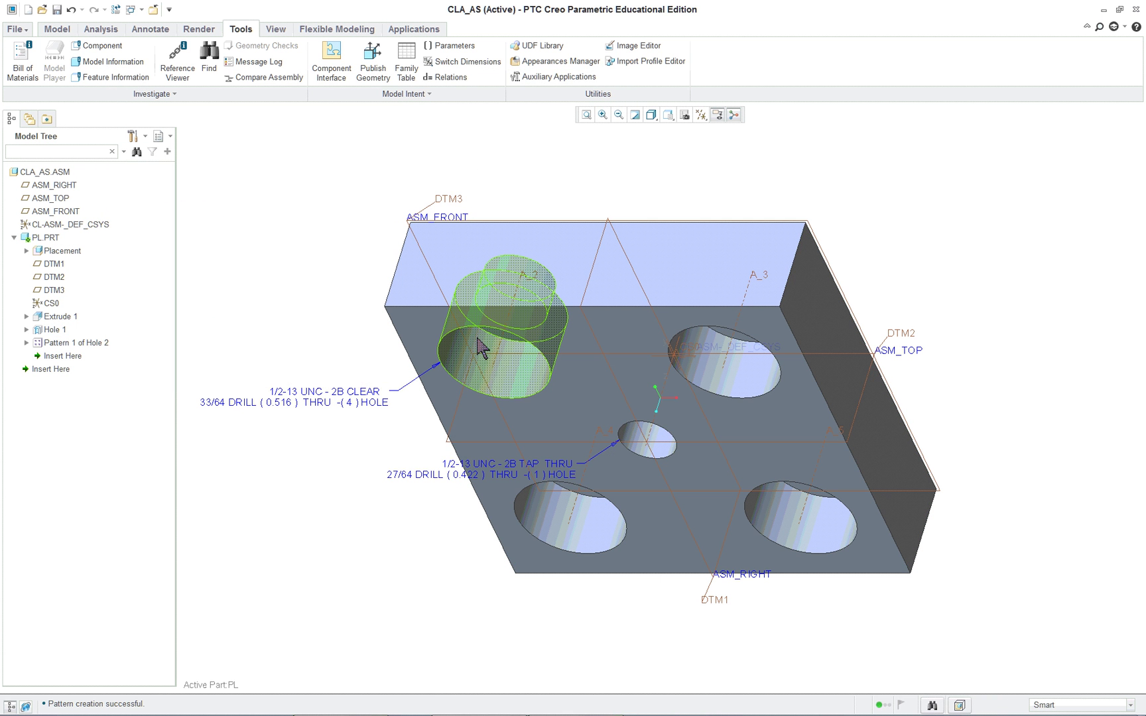
{"action": "left_click", "coordinate": [511, 383]}
{"action": "right_click", "coordinate": [286, 183]}
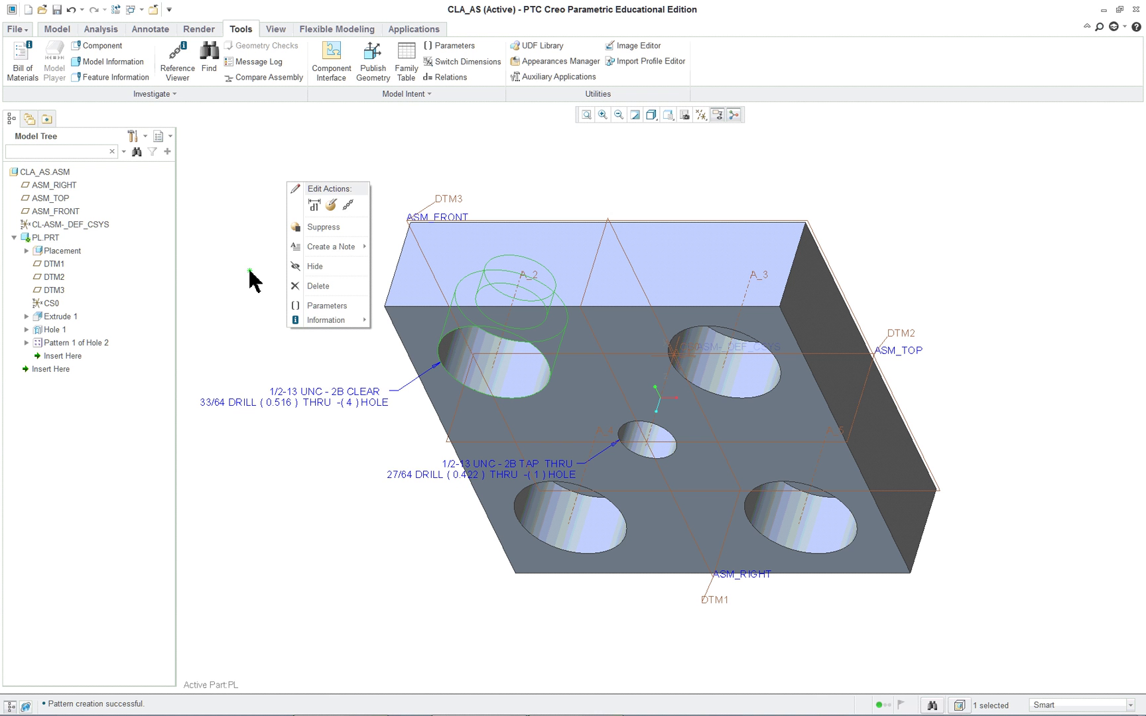
{"action": "left_click", "coordinate": [215, 225]}
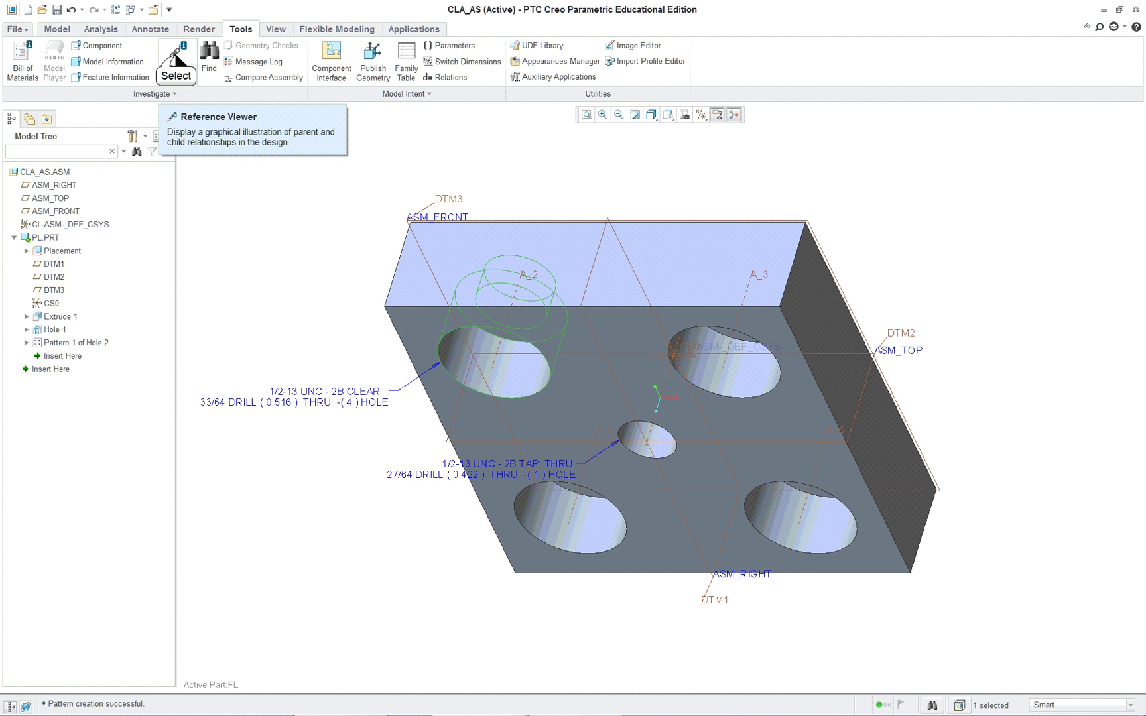
{"action": "left_click", "coordinate": [183, 62]}
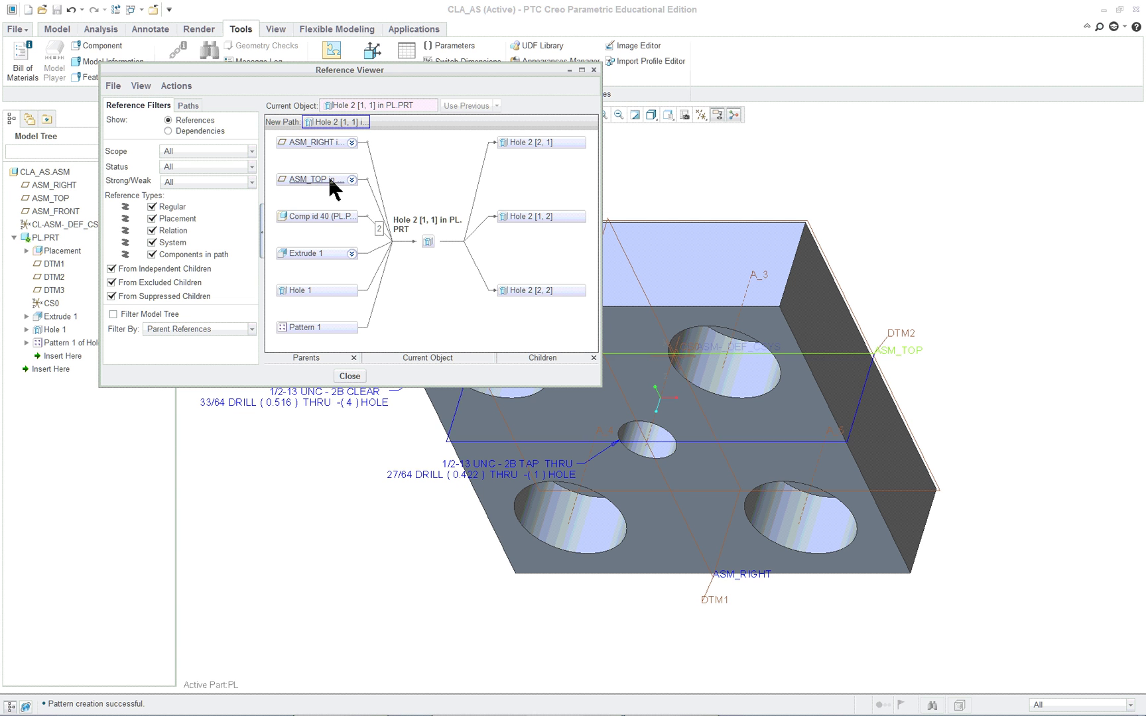
{"action": "left_click", "coordinate": [217, 132]}
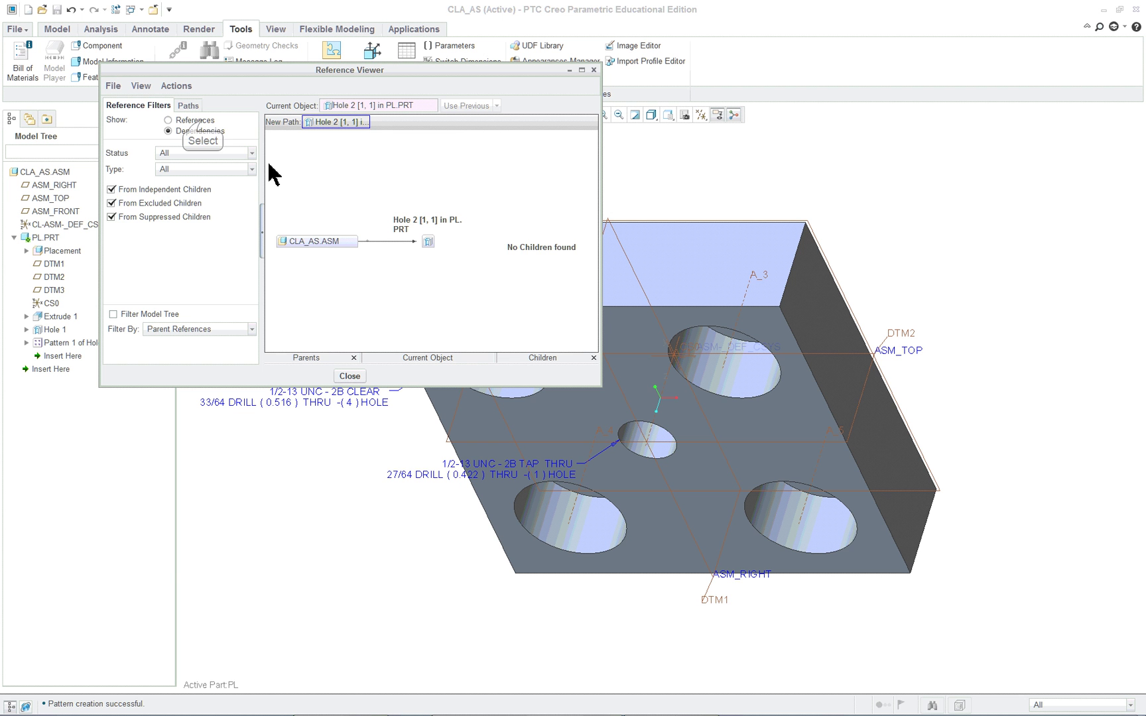
{"action": "left_click", "coordinate": [202, 121]}
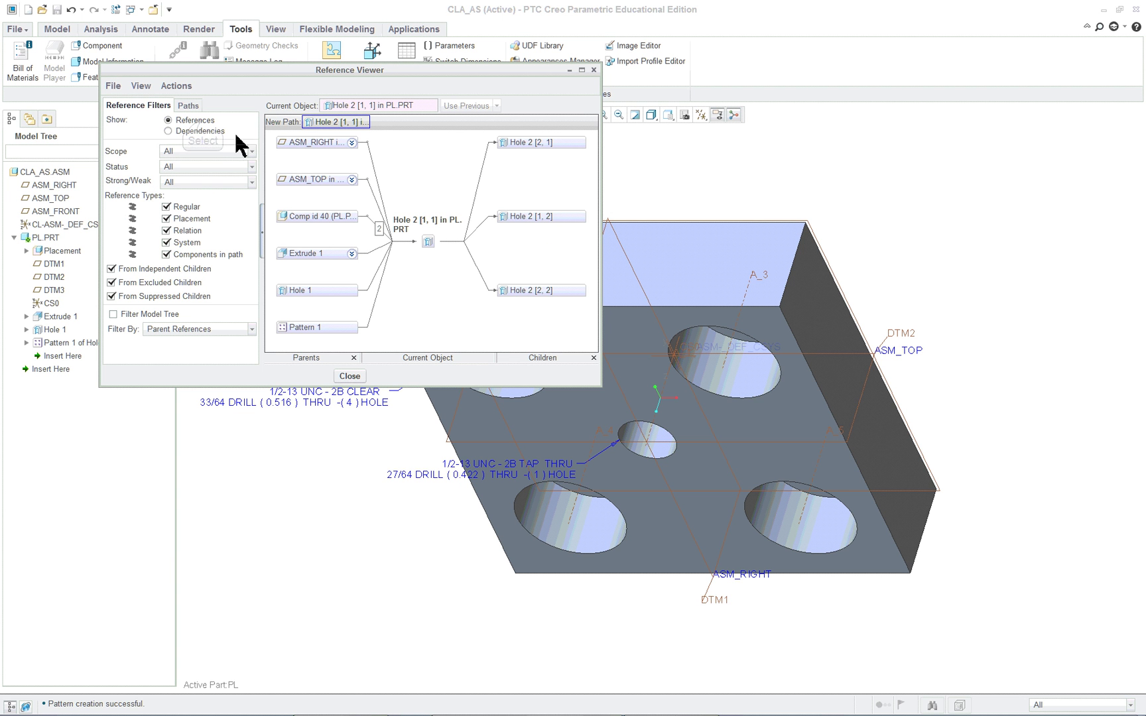
{"action": "left_click", "coordinate": [356, 380]}
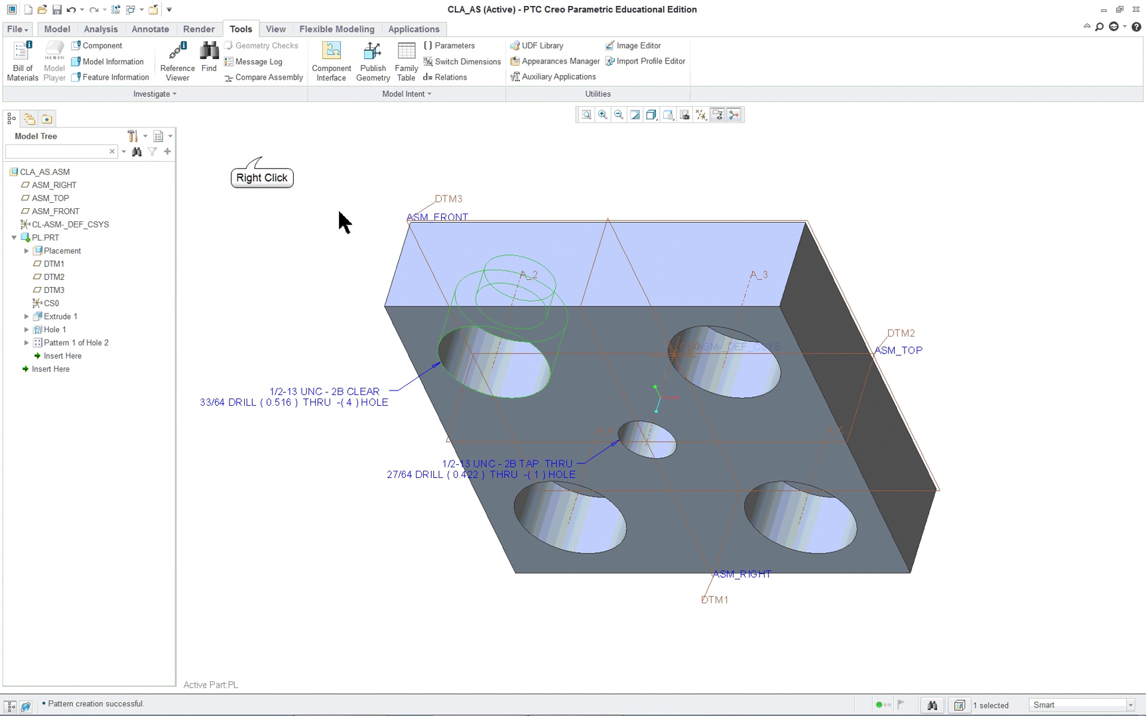
Edit the patterned hole's definition and remove its ASM_RIGHT and ASM_TOP offset references.
{"action": "right_click", "coordinate": [261, 157]}
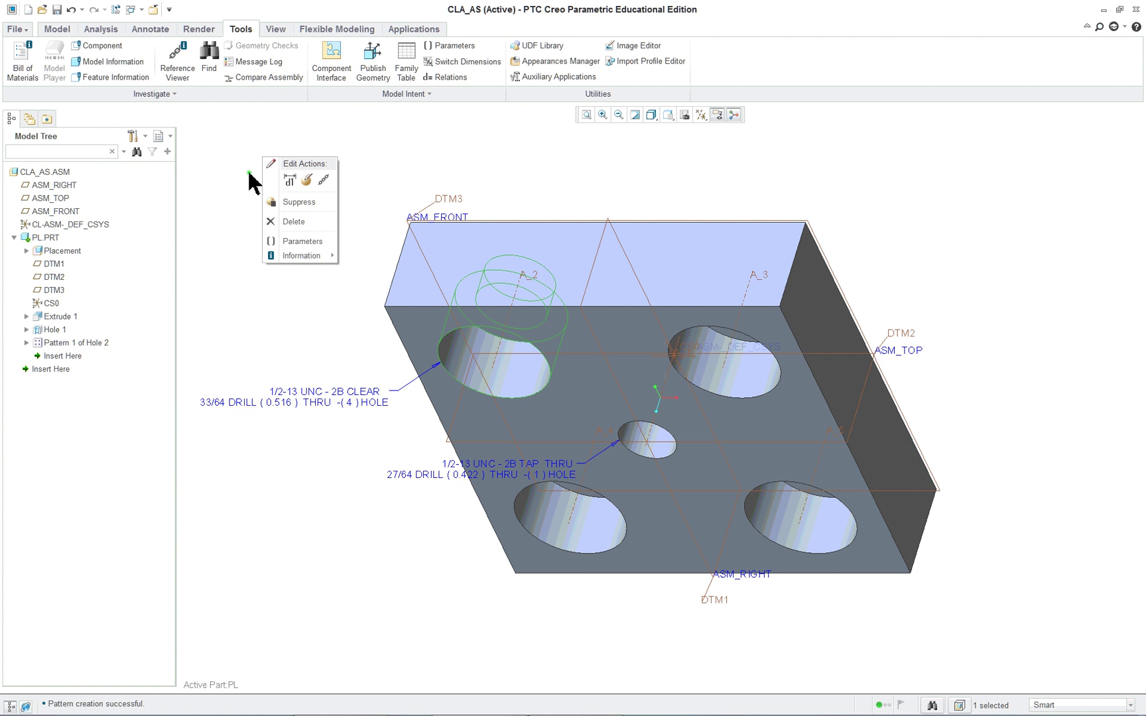
{"action": "left_click", "coordinate": [309, 179]}
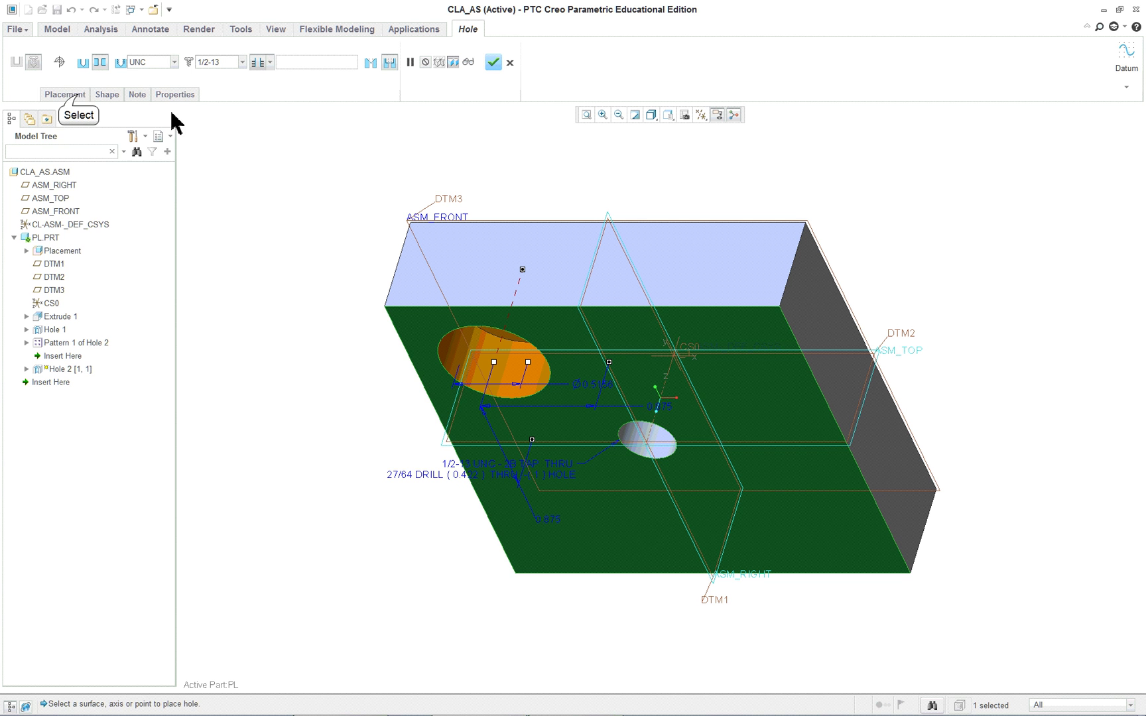
{"action": "left_click", "coordinate": [80, 98]}
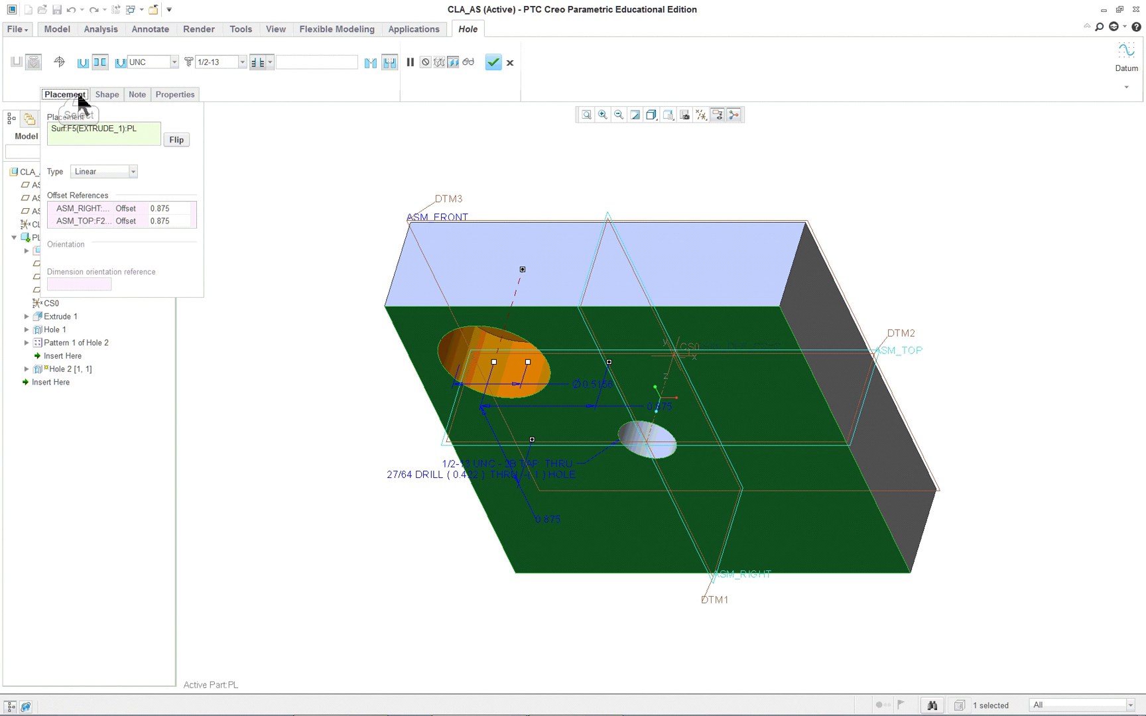
{"action": "left_click", "coordinate": [72, 209]}
{"action": "right_click", "coordinate": [73, 209]}
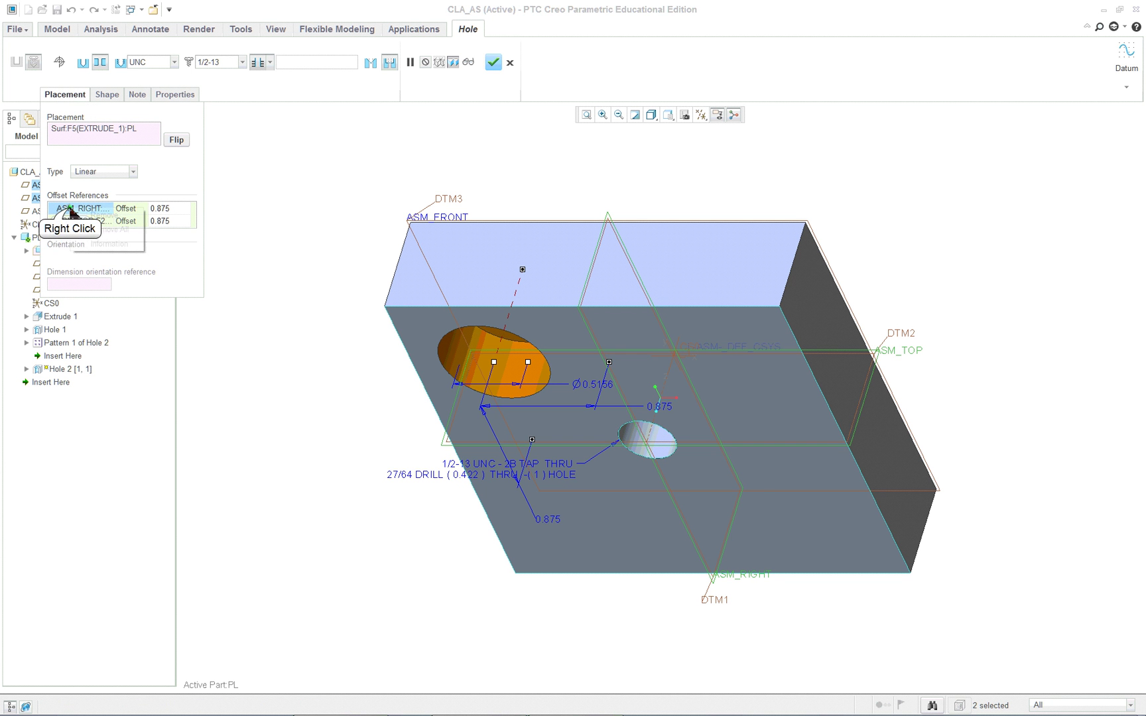
{"action": "left_click", "coordinate": [93, 230]}
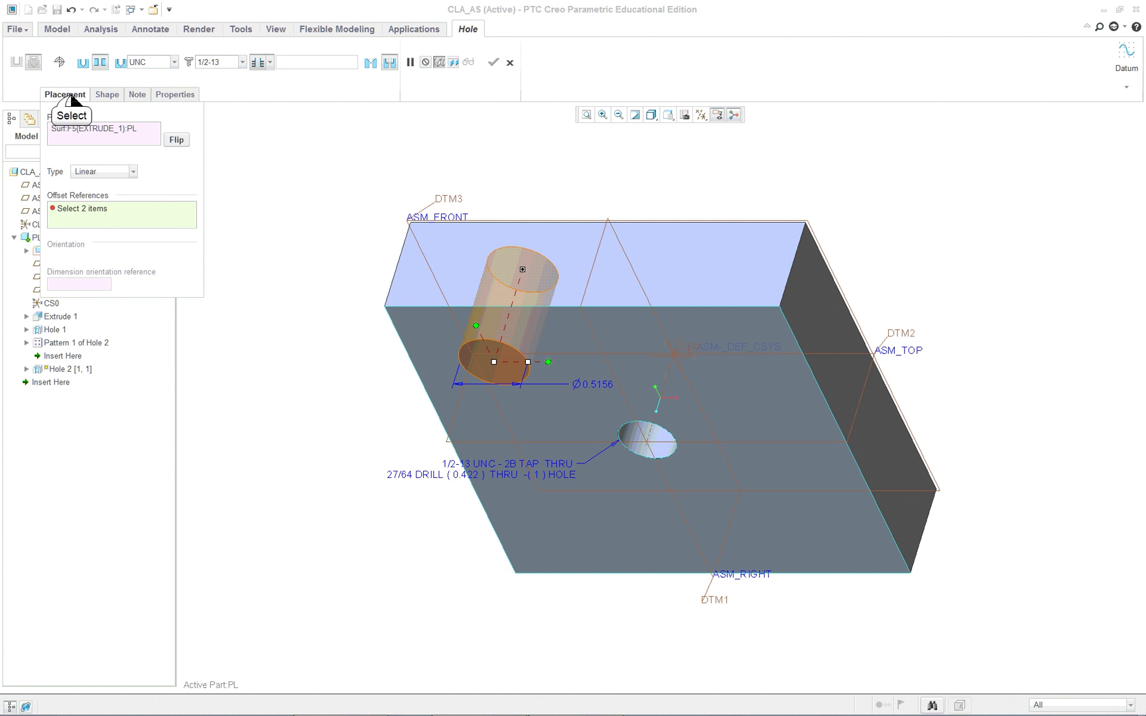
Offset the hole 0.875 from part datums DTM1 and DTM2 and finish the feature.
{"action": "left_click", "coordinate": [69, 94]}
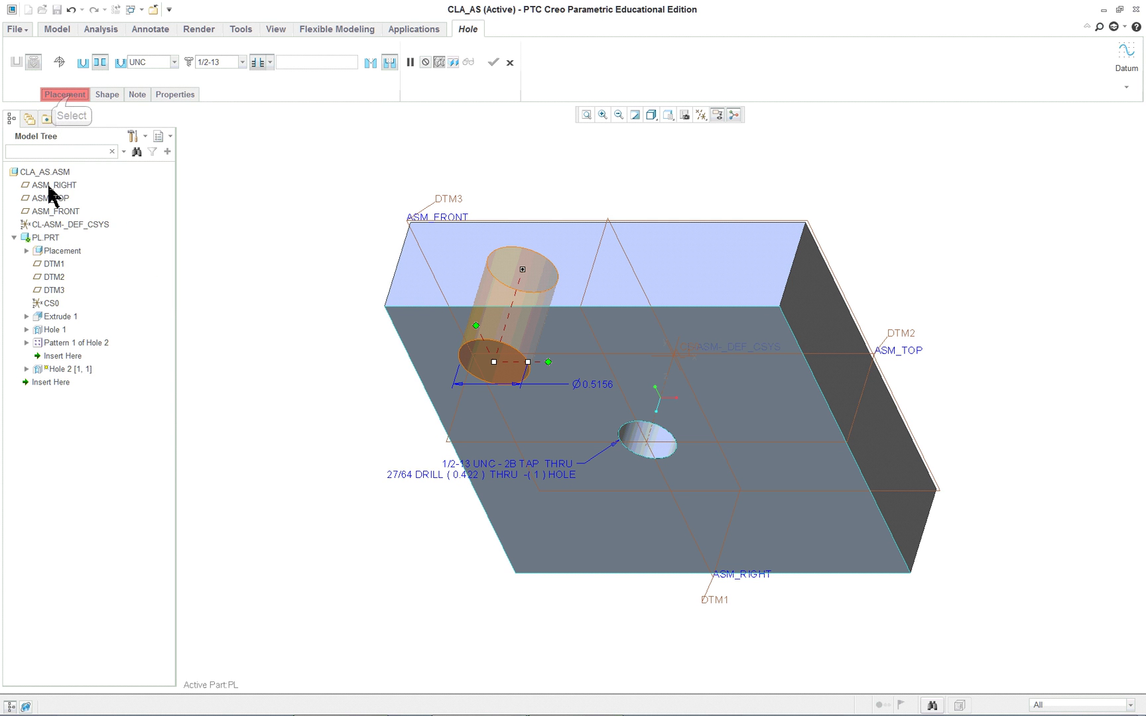
{"action": "left_click", "coordinate": [54, 264]}
{"action": "left_click", "coordinate": [54, 278], "text": "ctrl"}
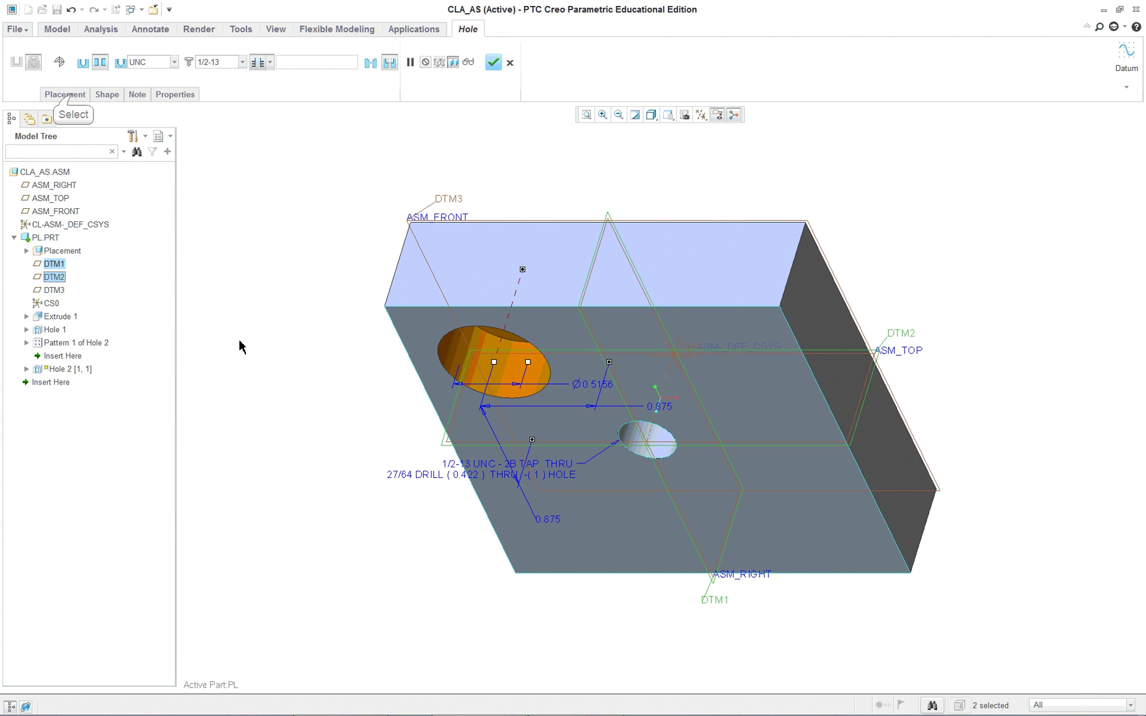
{"action": "left_click", "coordinate": [71, 95]}
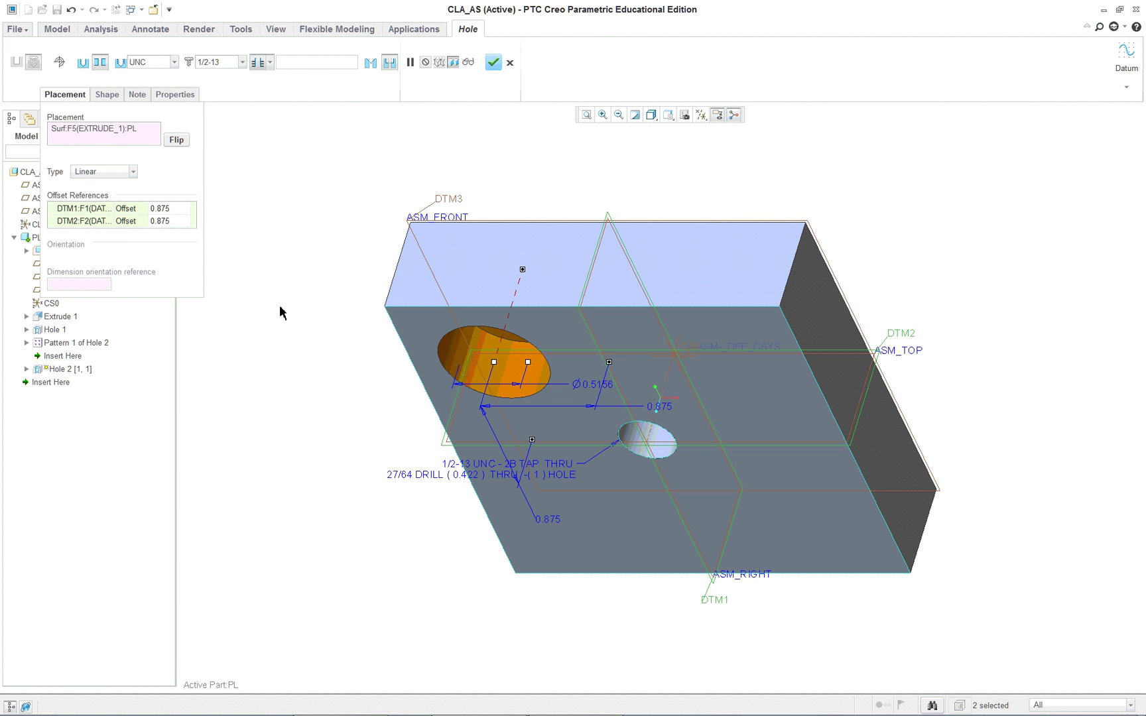
{"action": "mouse_move", "coordinate": [279, 312]}
{"action": "middle_mouse_down"}
{"action": "mouse_move", "coordinate": [324, 236]}
{"action": "mouse_move", "coordinate": [277, 290]}
{"action": "middle_mouse_up"}
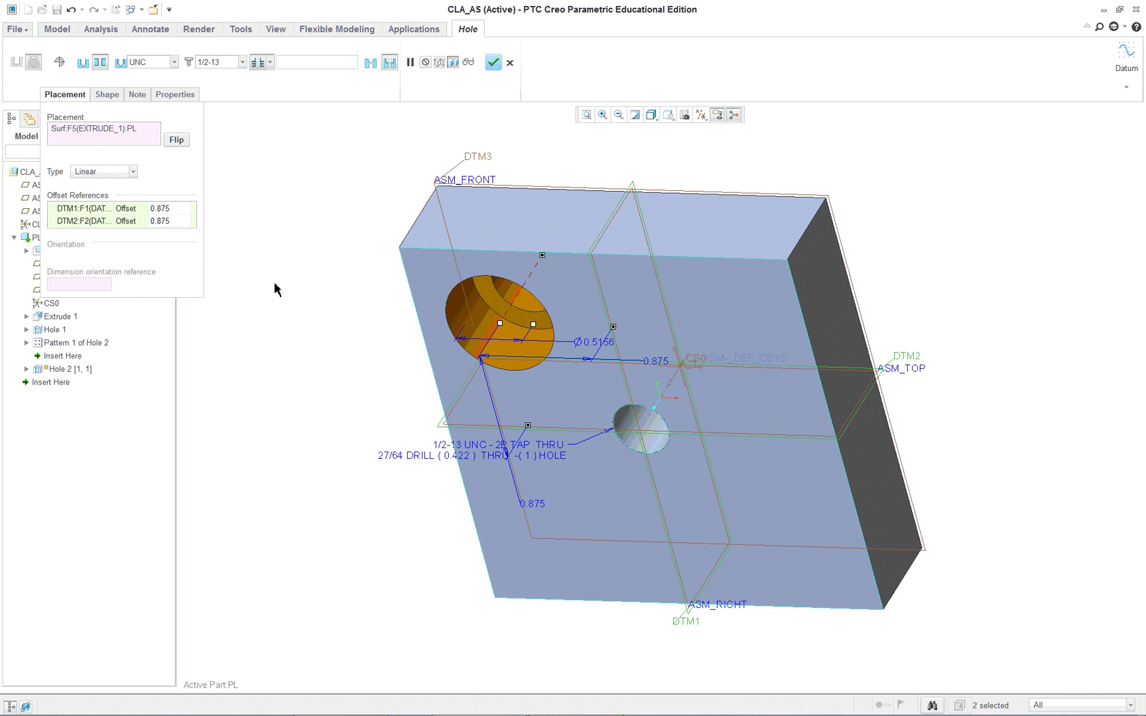
{"action": "middle_click", "coordinate": [275, 285]}
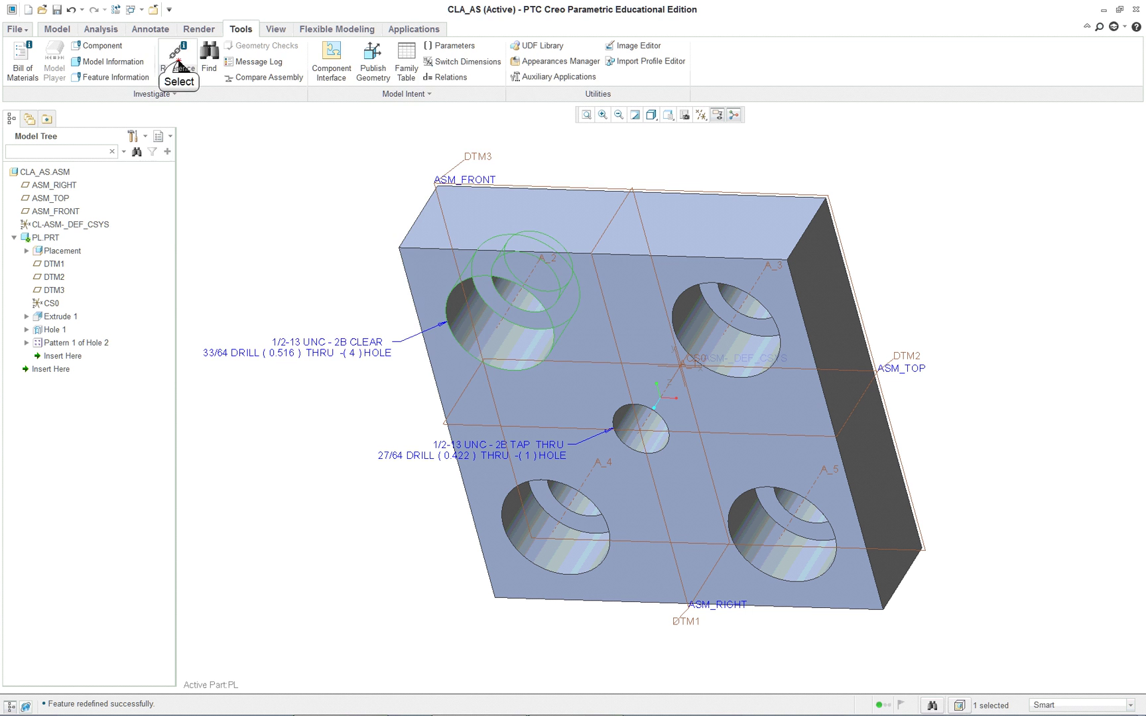
Confirm in the Reference Viewer that the hole's parents are now DTM1 and DTM2.
{"action": "left_click", "coordinate": [177, 63]}
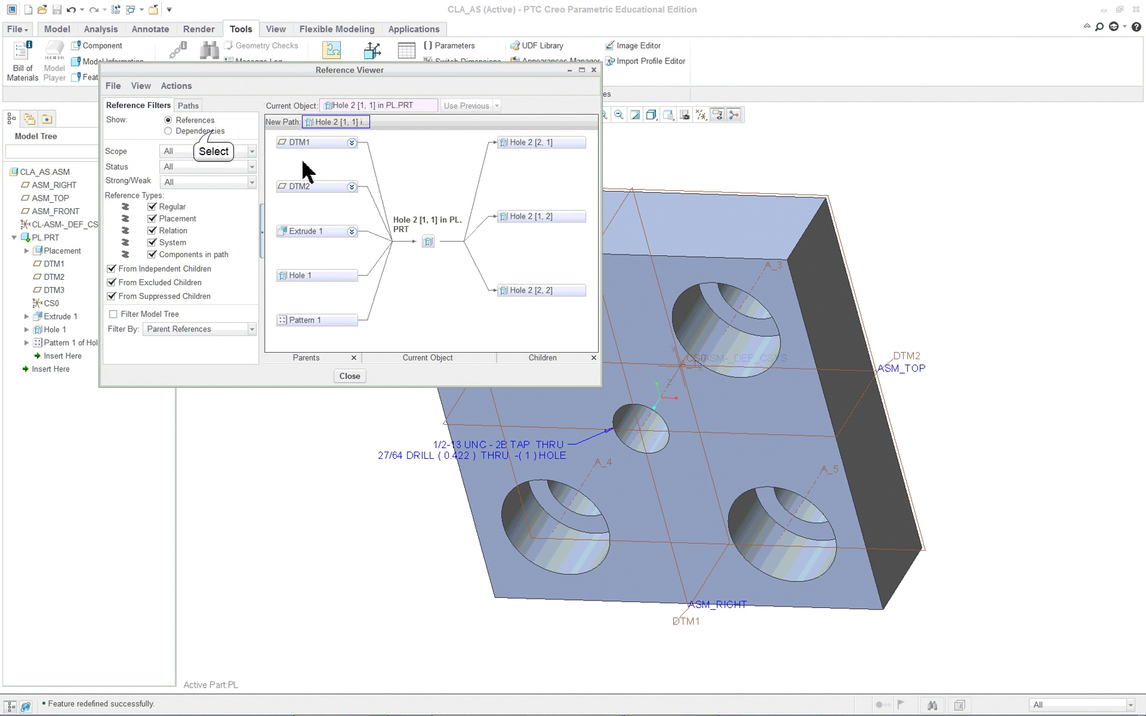
{"action": "left_click", "coordinate": [213, 132]}
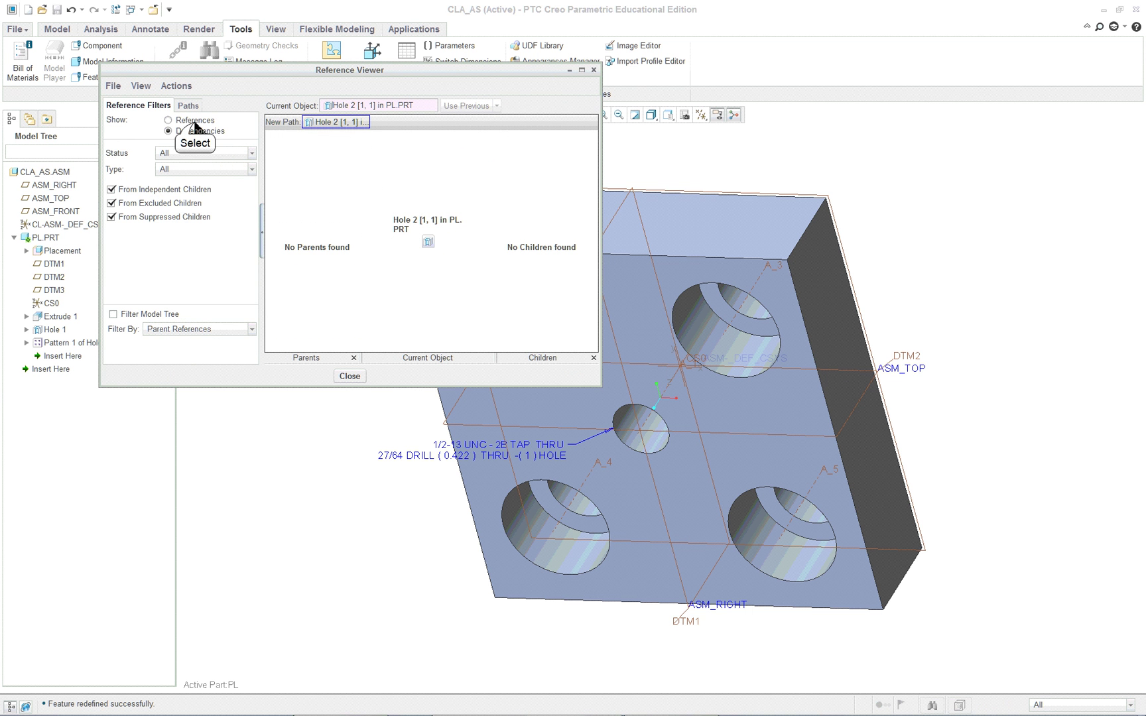
{"action": "left_click", "coordinate": [195, 123]}
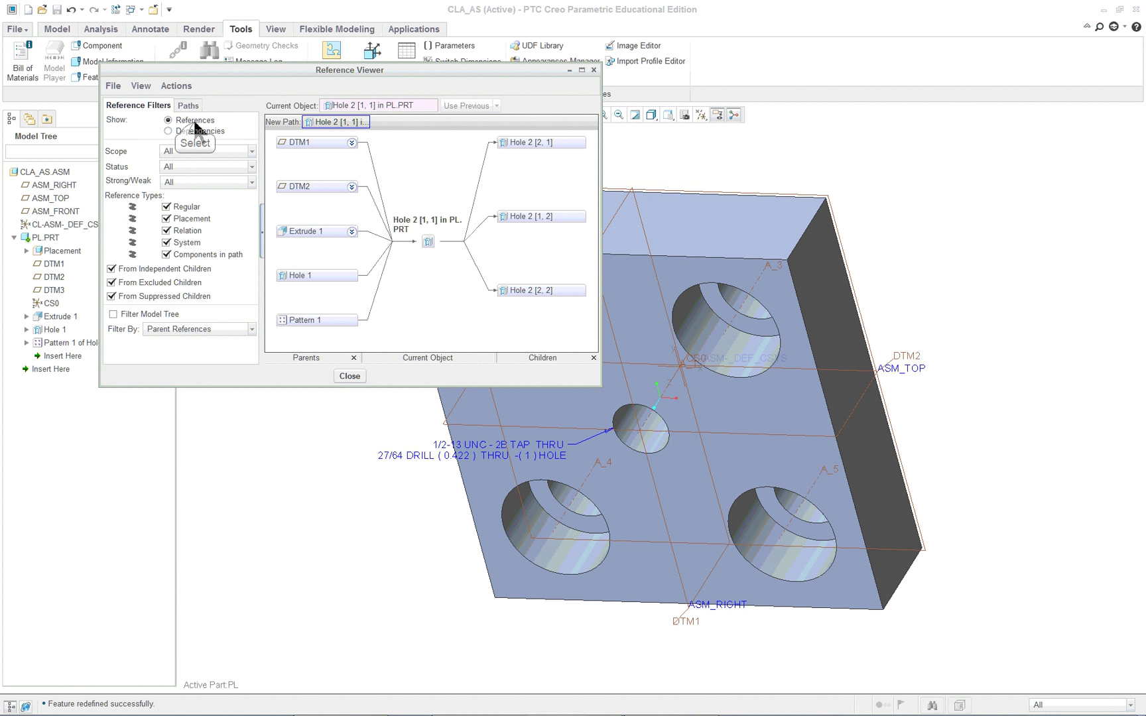
{"action": "left_click", "coordinate": [349, 376]}
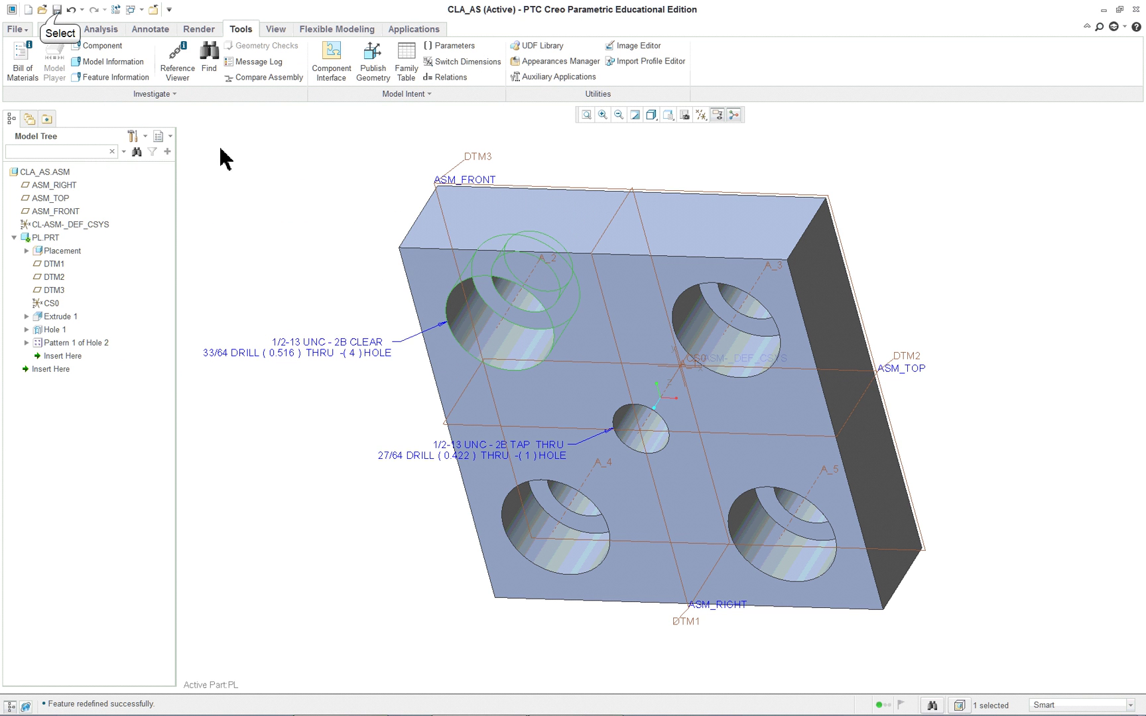
Save CLA_AS.ASM, then reset to standard orientation and clear the selection.
{"action": "left_click", "coordinate": [56, 9]}
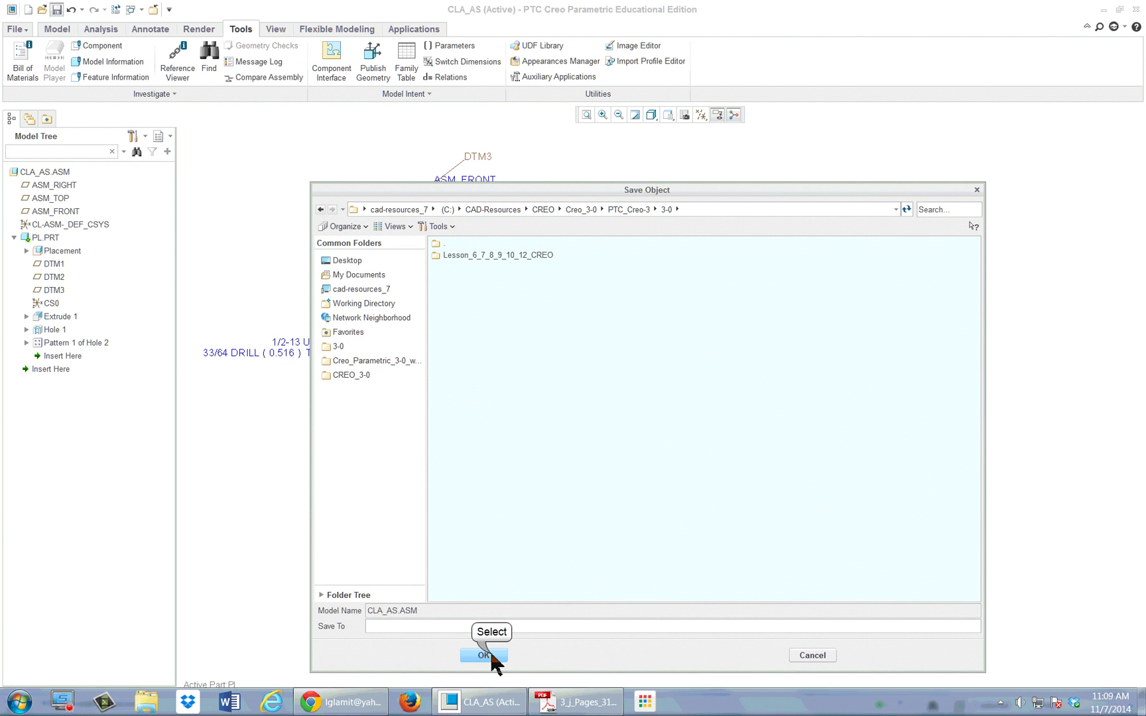
{"action": "left_click", "coordinate": [491, 654]}
{"action": "key", "text": "ctrl+d"}
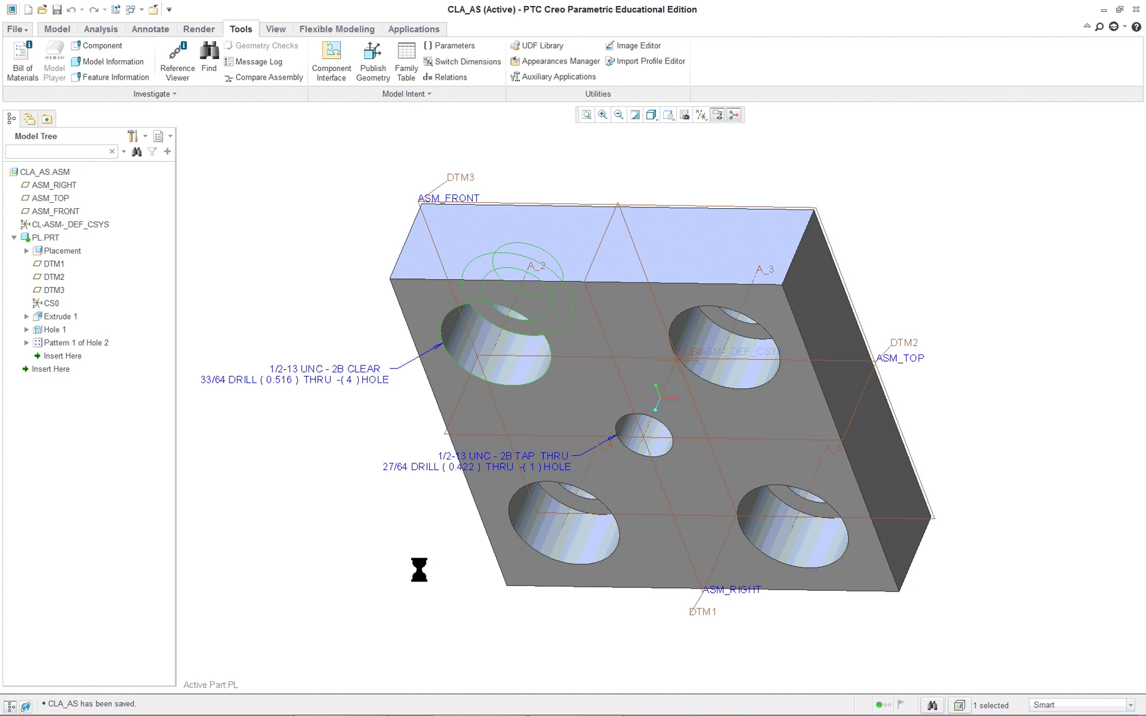
{"action": "left_click", "coordinate": [328, 455]}
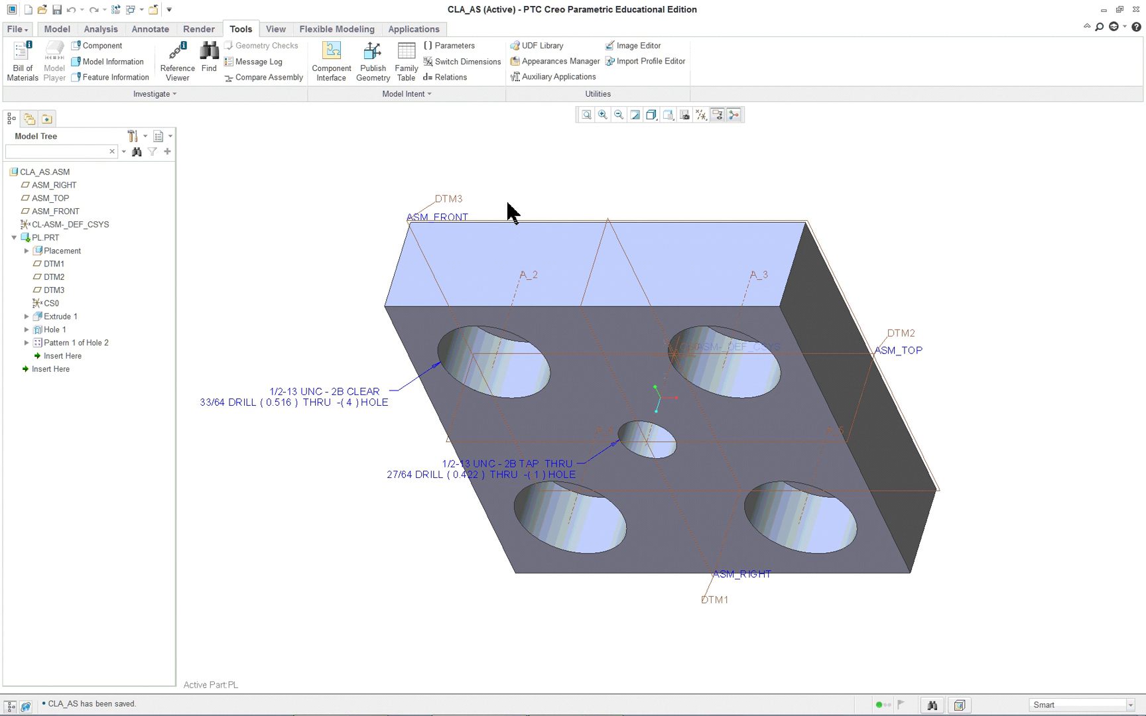
Scroll the lesson PDF in Acrobat to Figure 8.25(a) Preview Clamp_Subassembly on page 380.
{"action": "key", "text": "alt+Tab"}
{"action": "scroll", "coordinate": [857, 371], "scroll_direction": "down", "scroll_amount": 5}
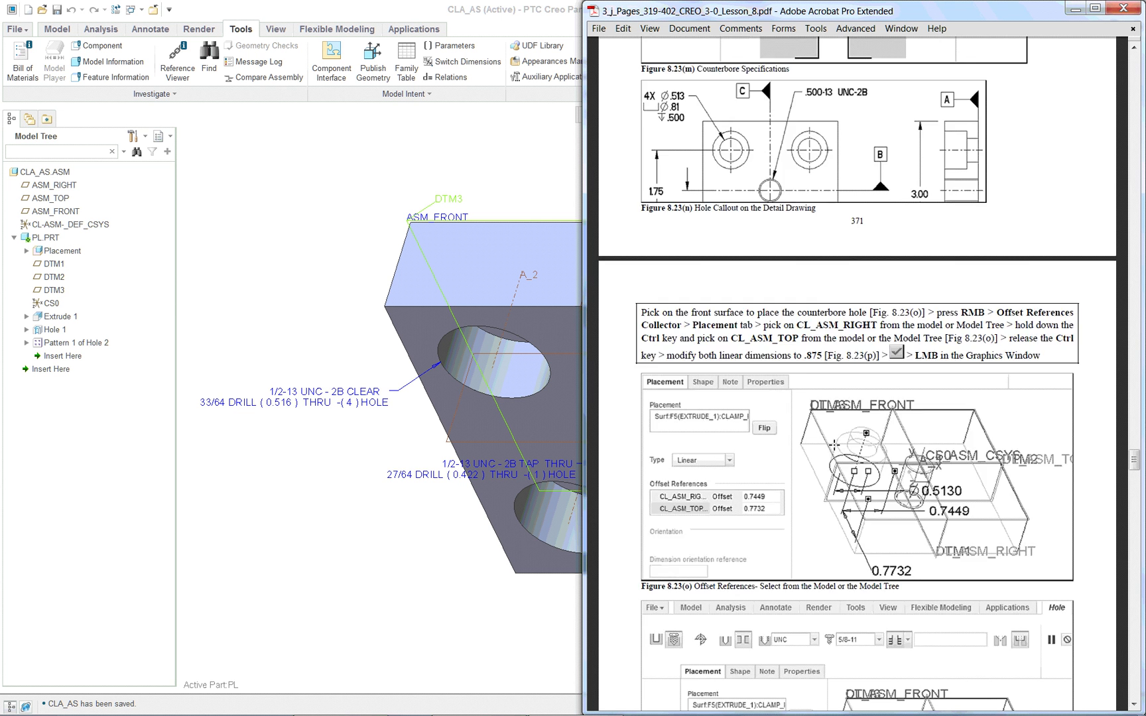
{"action": "scroll", "coordinate": [834, 443], "scroll_direction": "down", "scroll_amount": 15}
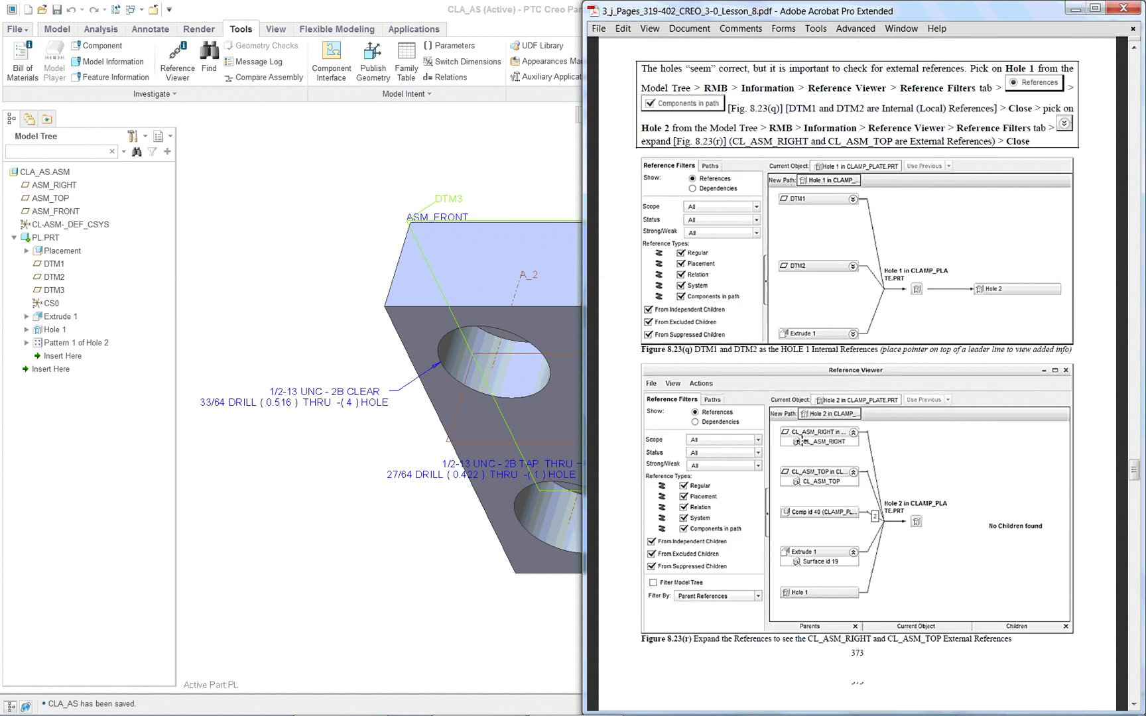
{"action": "scroll", "coordinate": [803, 439], "scroll_direction": "down", "scroll_amount": 15}
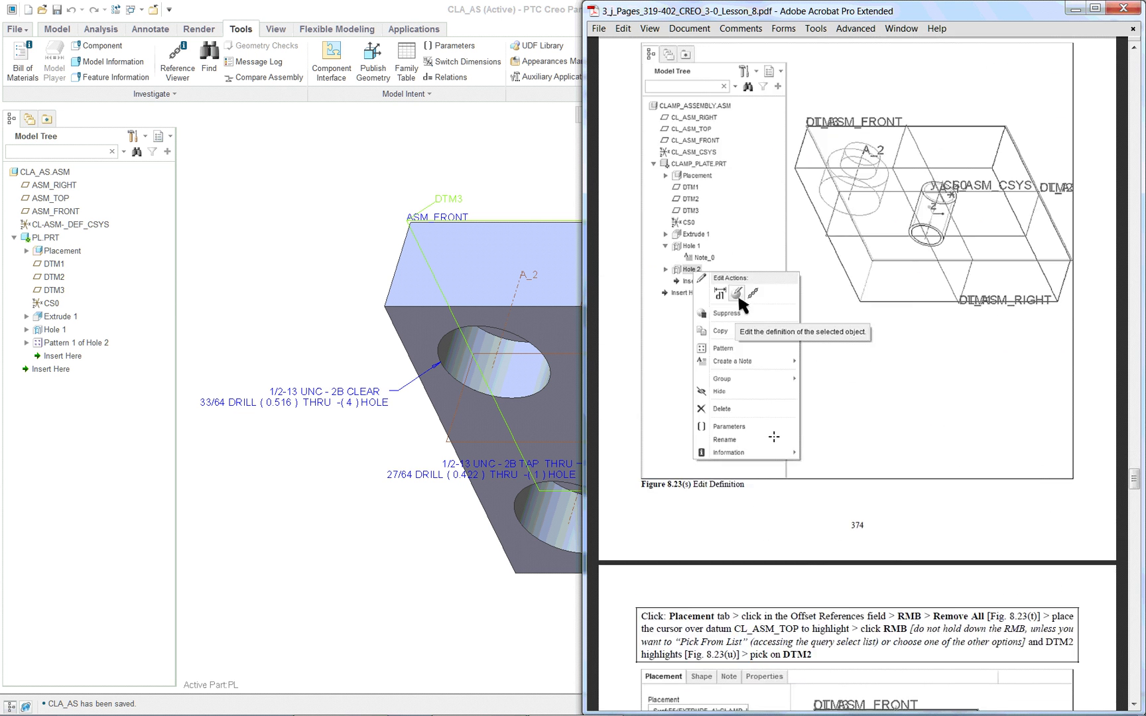
{"action": "scroll", "coordinate": [769, 434], "scroll_direction": "down", "scroll_amount": 15}
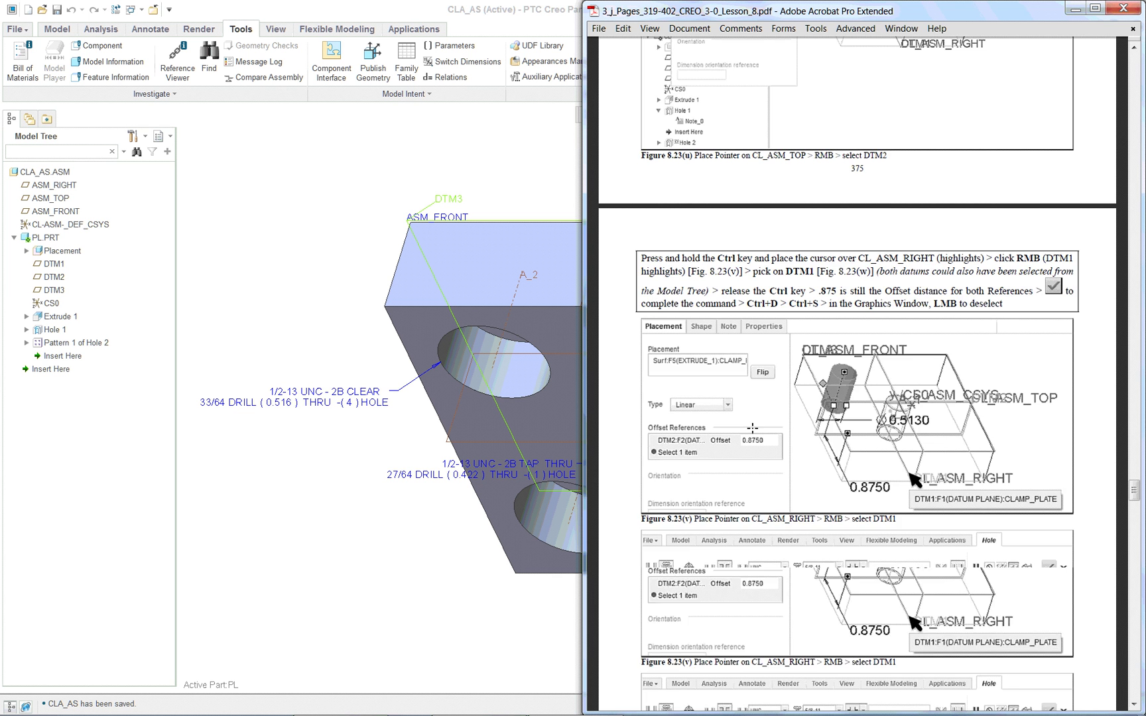
{"action": "scroll", "coordinate": [752, 428], "scroll_direction": "down", "scroll_amount": 15}
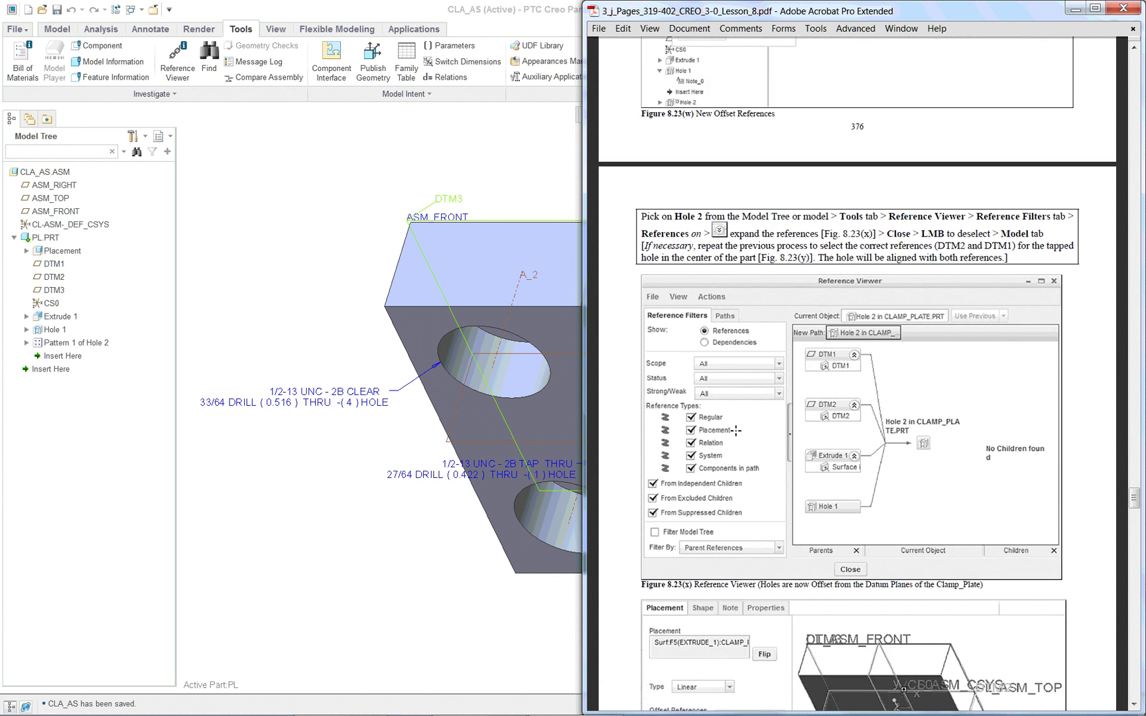
{"action": "scroll", "coordinate": [736, 430], "scroll_direction": "down", "scroll_amount": 15}
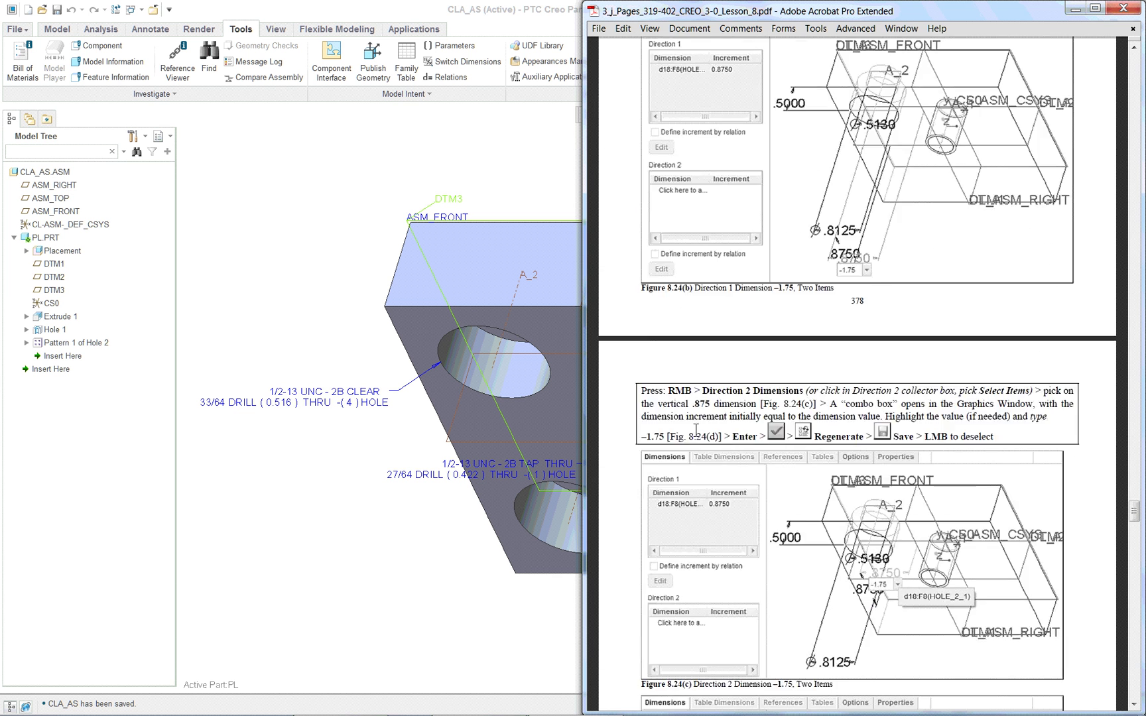
{"action": "scroll", "coordinate": [696, 429], "scroll_direction": "down", "scroll_amount": 15}
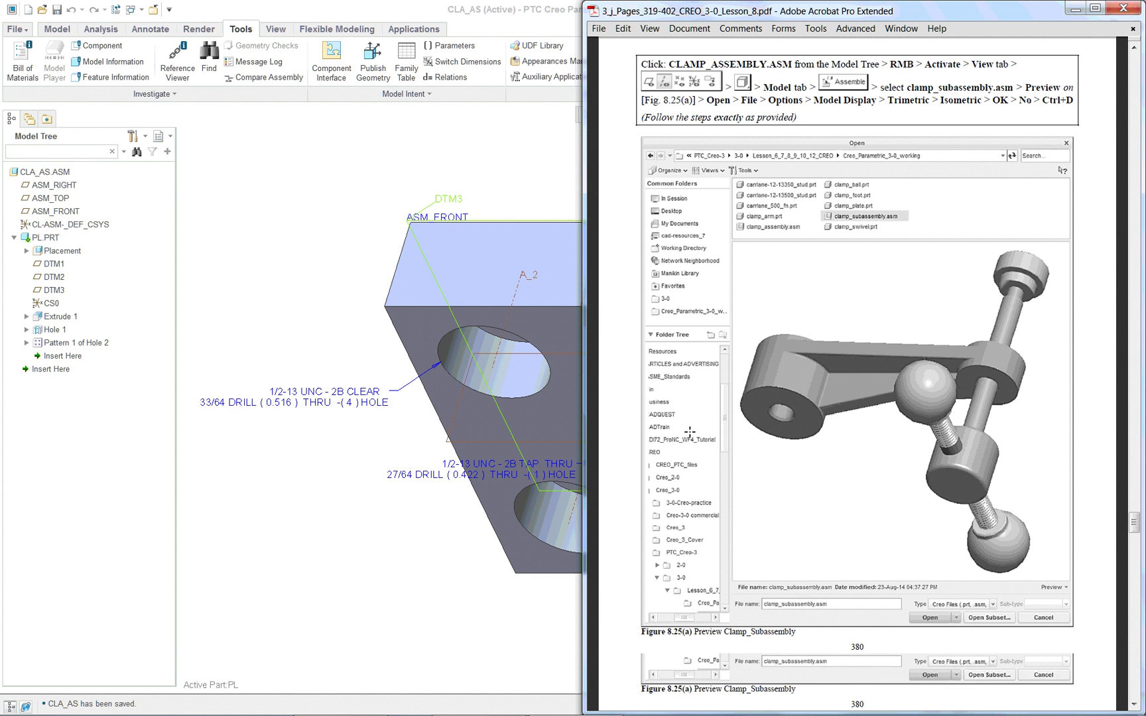
{"action": "scroll", "coordinate": [689, 431], "scroll_direction": "up", "scroll_amount": 1}
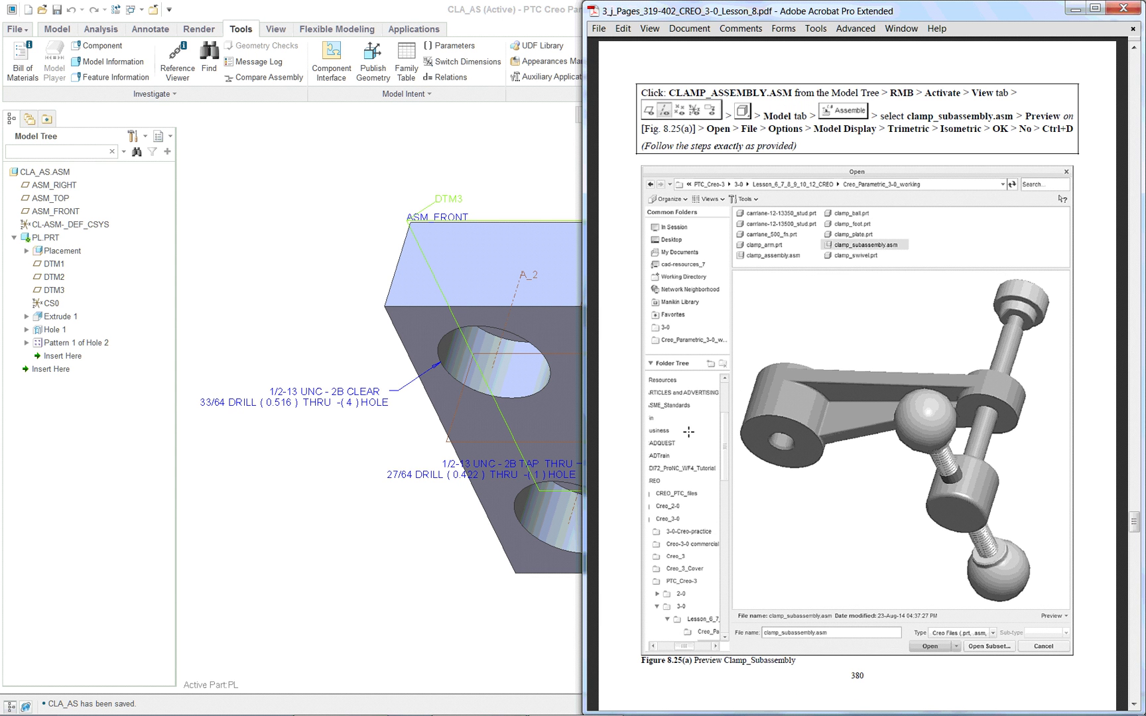